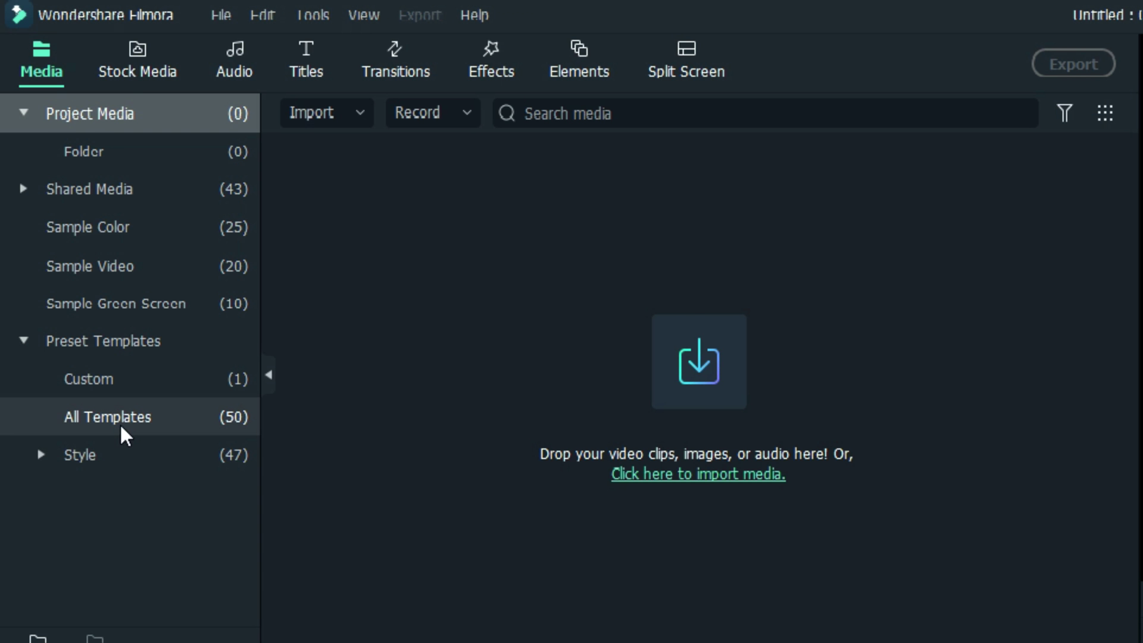
Step: Browse the Style templates' EndScreens and Intro groups, then return to all 50 templates
{"action": "left_click", "coordinate": [121, 424]}
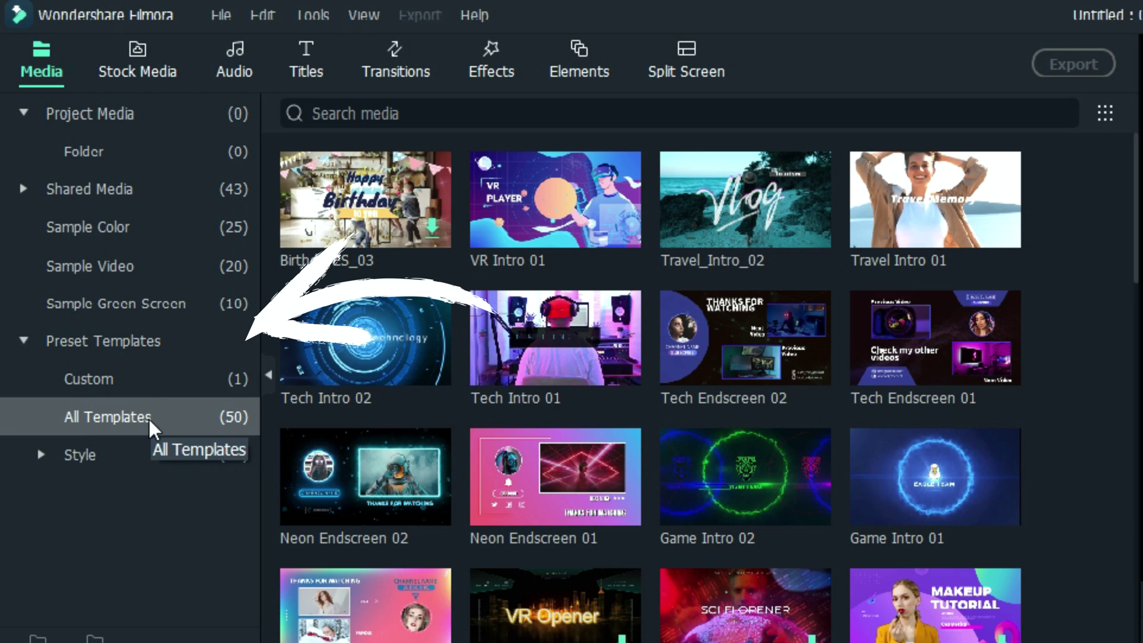
{"action": "left_click", "coordinate": [39, 457]}
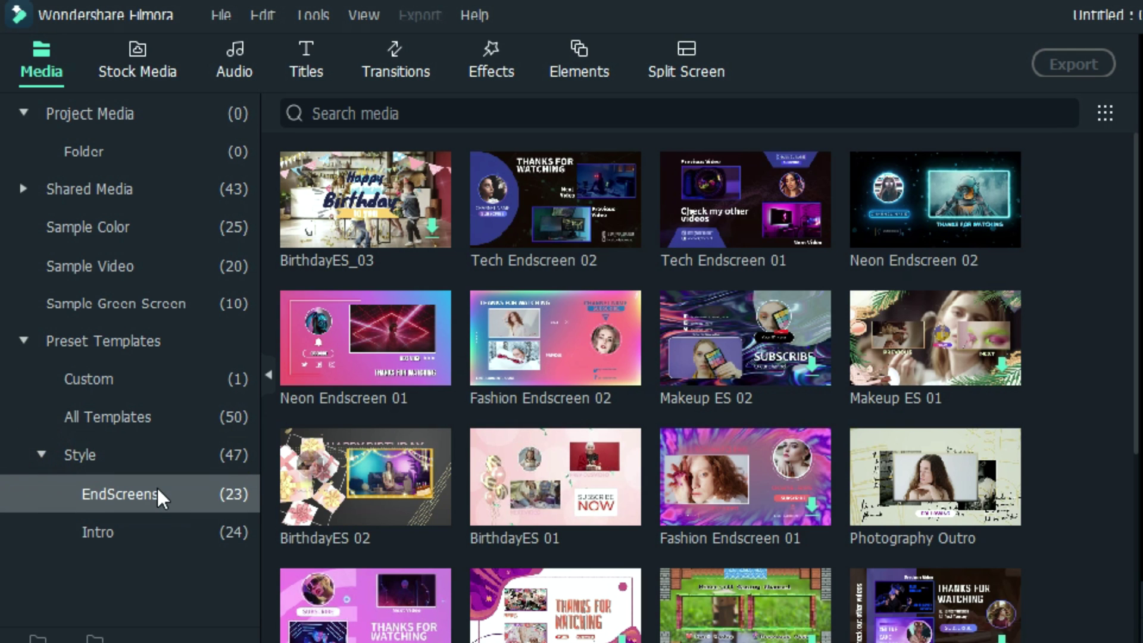
{"action": "left_click", "coordinate": [113, 534]}
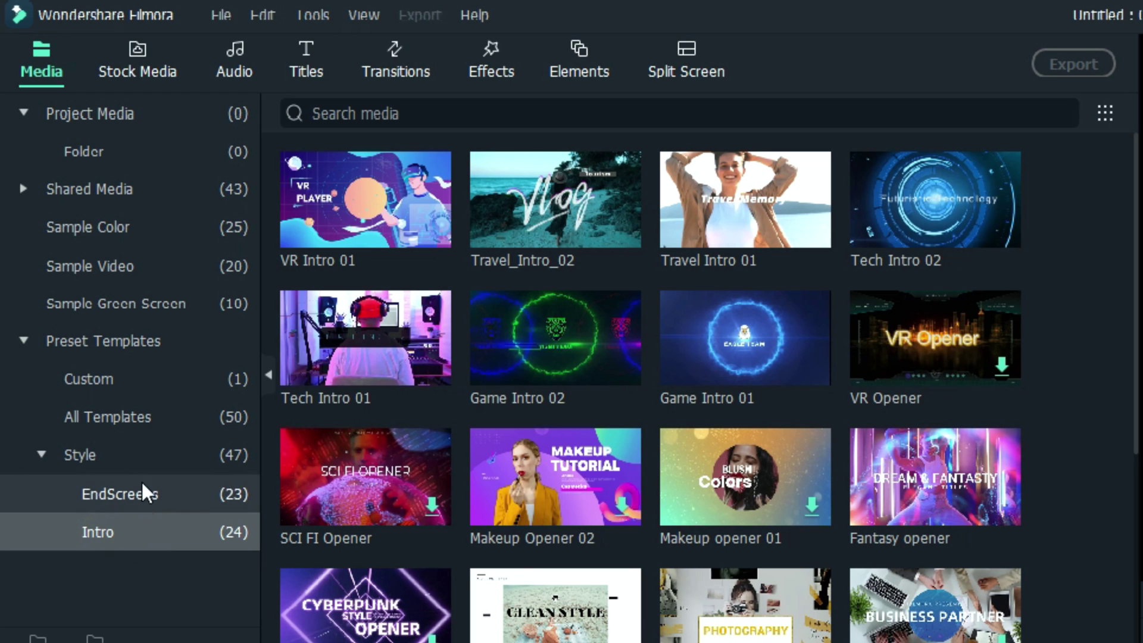
{"action": "left_click", "coordinate": [147, 416]}
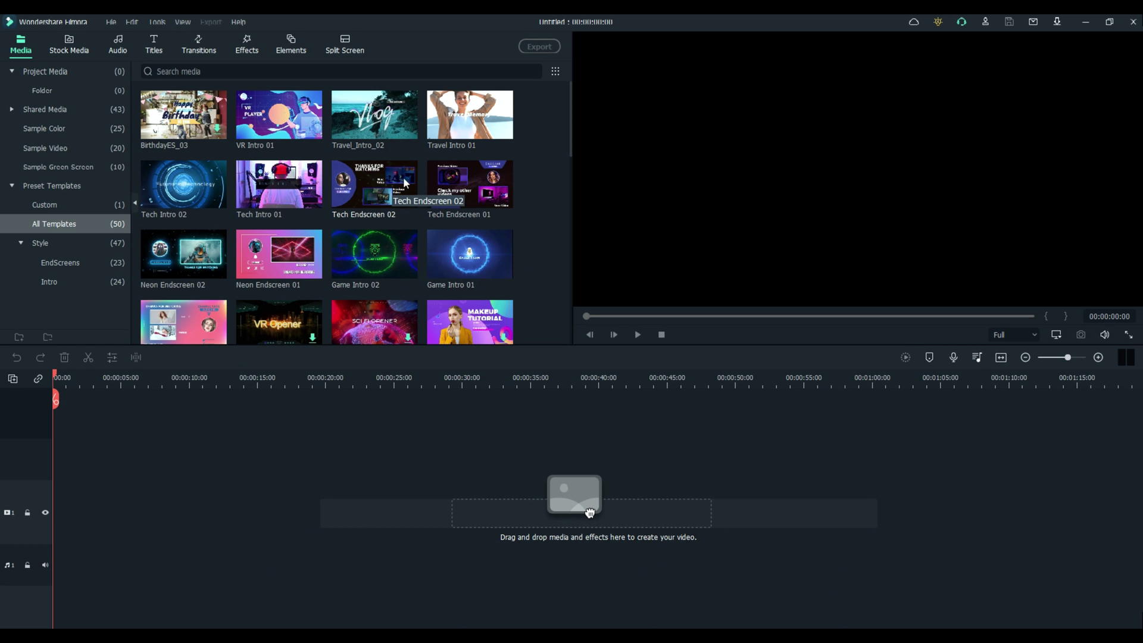
Step: Add Travel Intro 01 to the timeline and play it through to 00:00:02:23
{"action": "left_click_drag", "start_coordinate": [467, 119], "coordinate": [63, 523]}
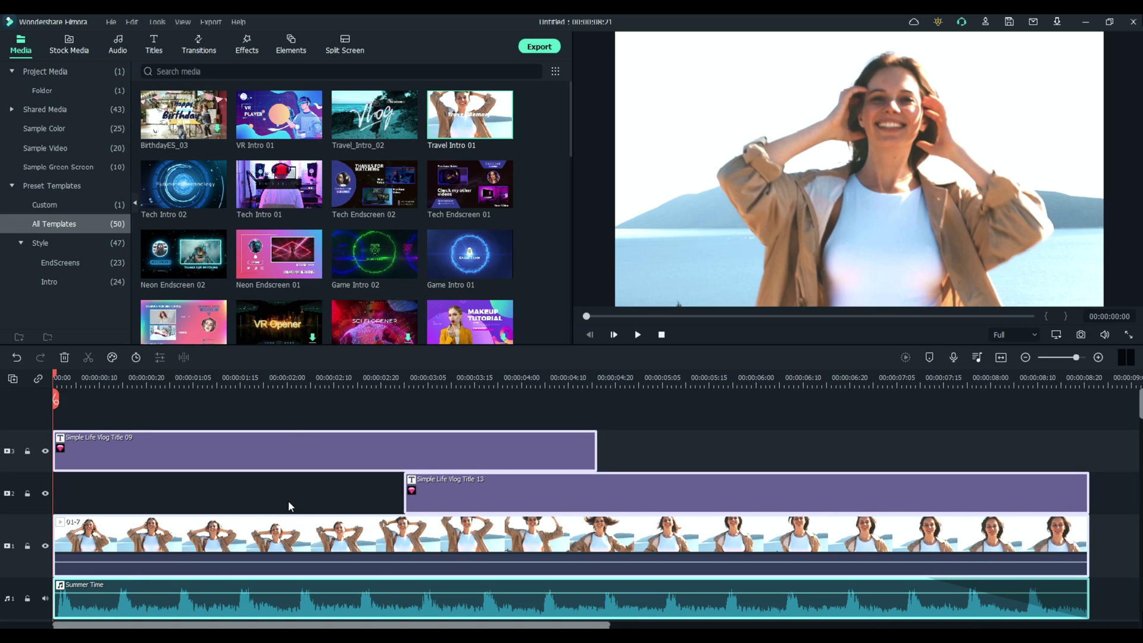
{"action": "scroll", "coordinate": [294, 503], "scroll_direction": "down", "scroll_amount": 1}
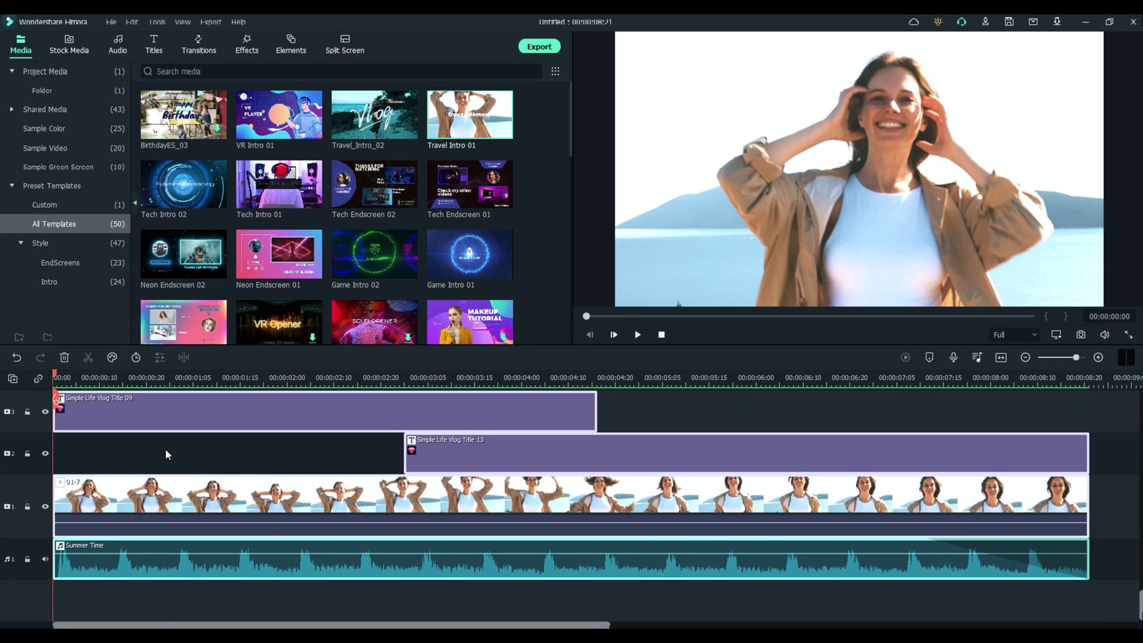
{"action": "scroll", "coordinate": [240, 458], "scroll_direction": "up", "scroll_amount": 1}
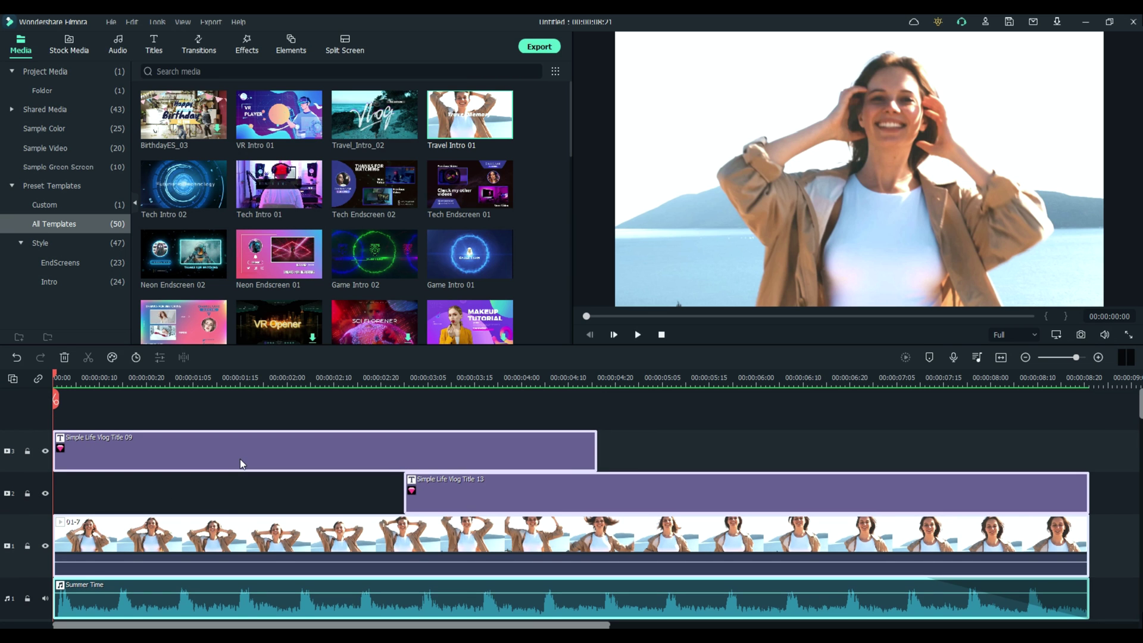
{"action": "left_click", "coordinate": [637, 335]}
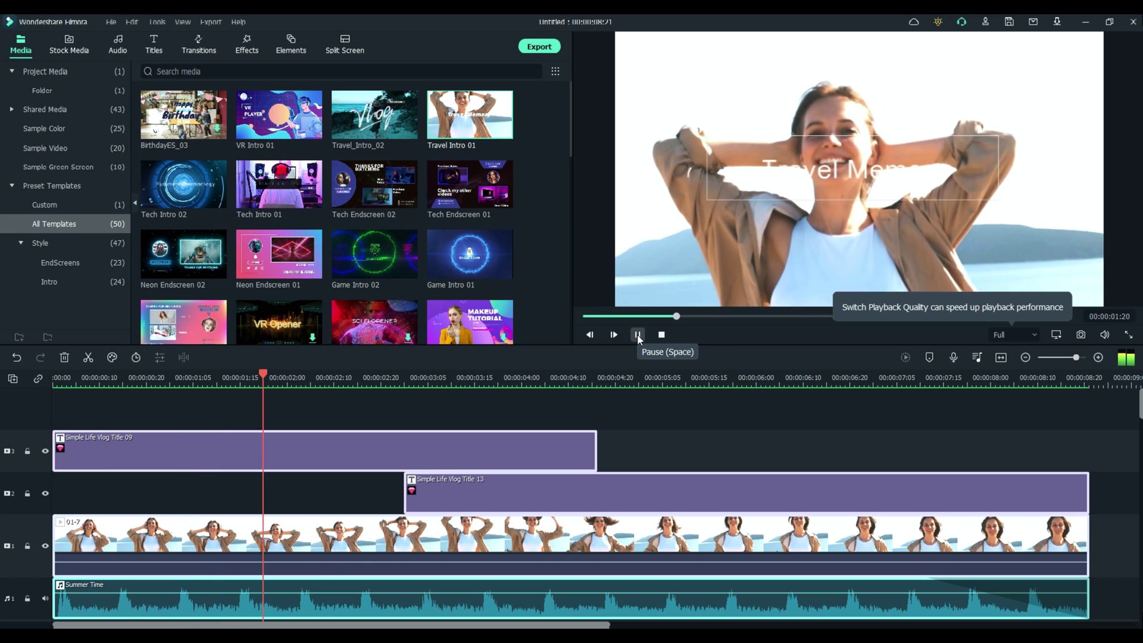
{"action": "left_click", "coordinate": [637, 334]}
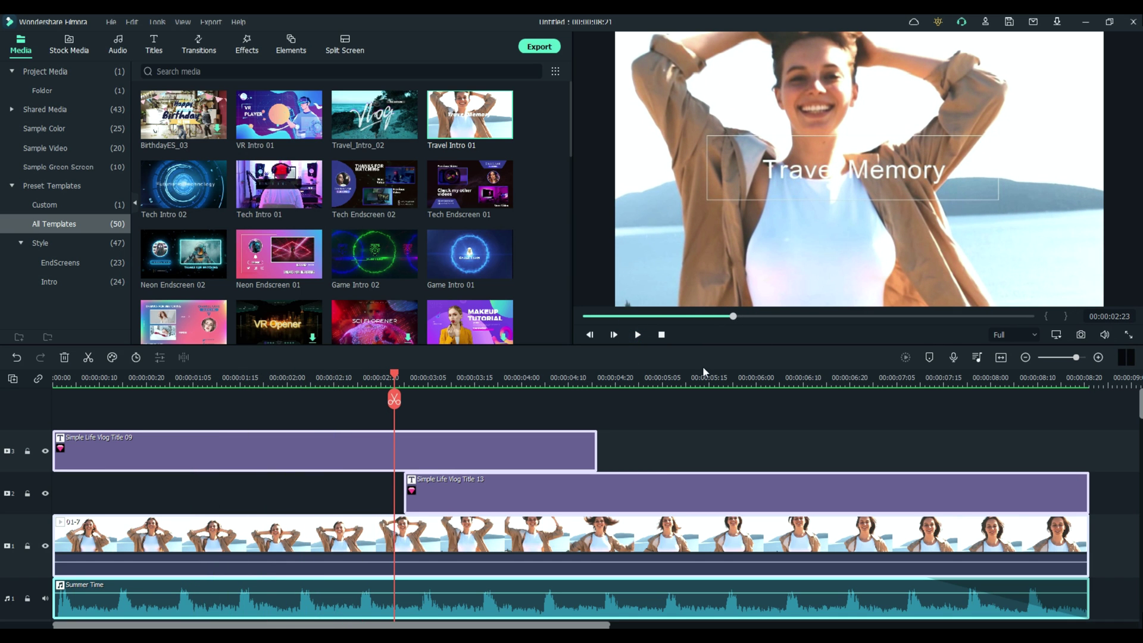
Step: Replace the first title's 'Travel Memory' text with 'Beach Day' and scrub the preview to check it
{"action": "double_click", "coordinate": [334, 453]}
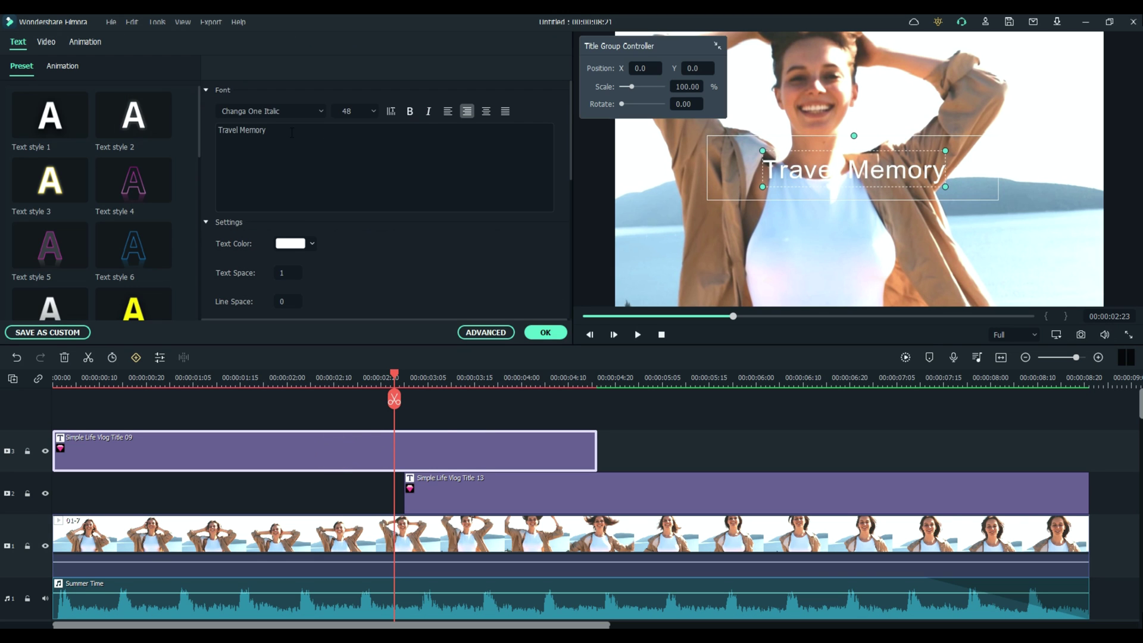
{"action": "triple_click", "coordinate": [291, 132]}
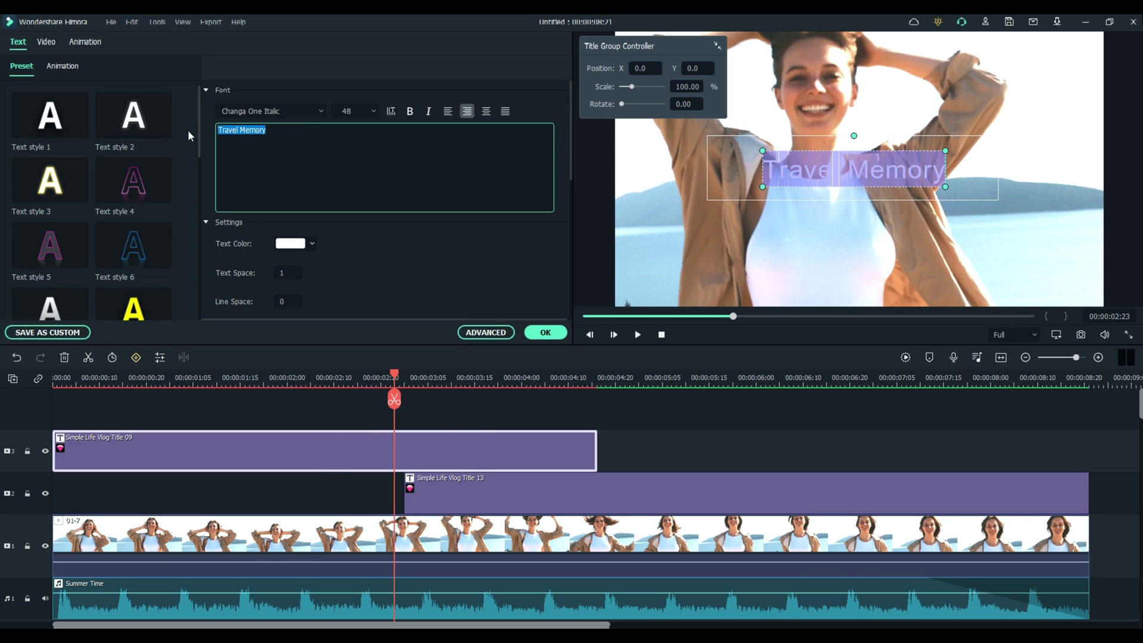
{"action": "type", "text": "Beac"}
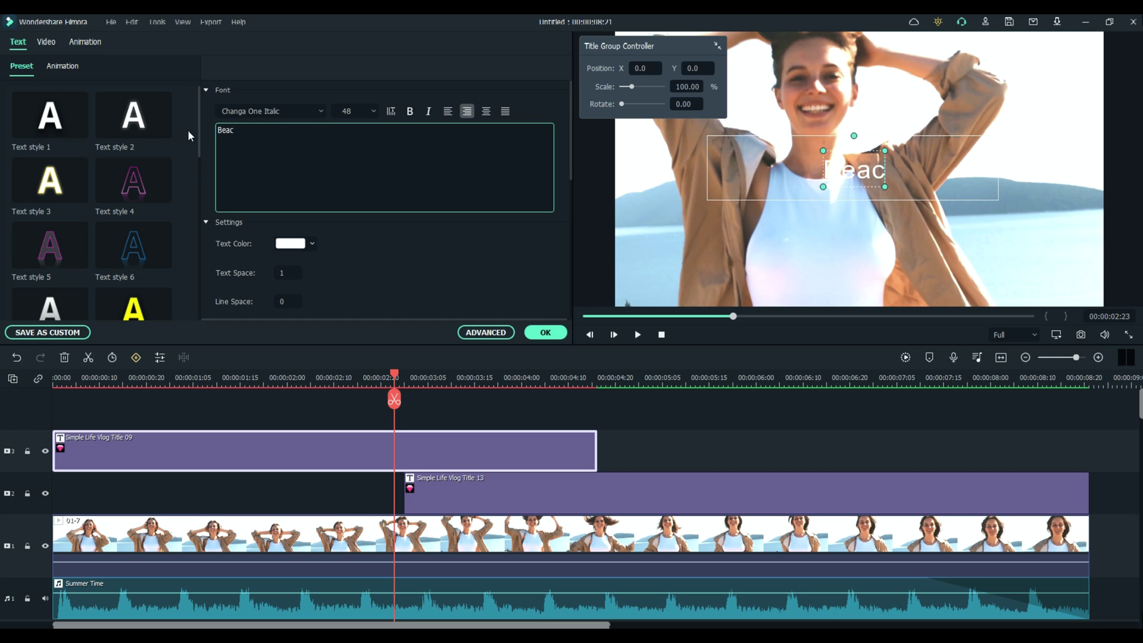
{"action": "type", "text": "h Day"}
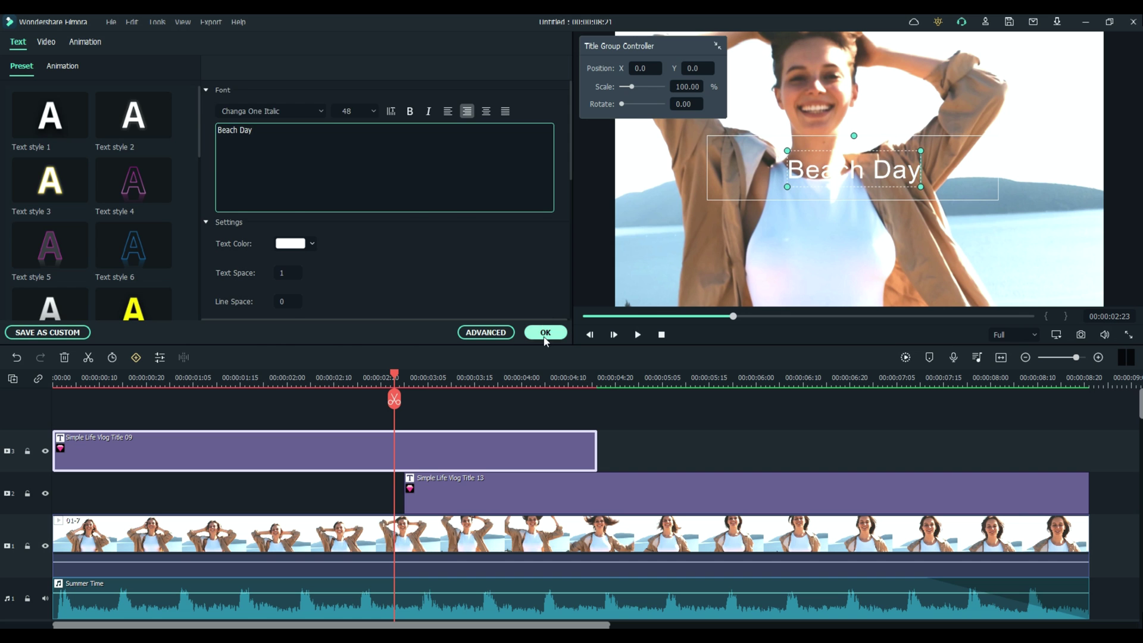
{"action": "left_click", "coordinate": [544, 332]}
{"action": "left_click_drag", "start_coordinate": [395, 370], "coordinate": [211, 400]}
{"action": "scroll", "coordinate": [377, 532], "scroll_direction": "down", "scroll_amount": 1}
{"action": "scroll", "coordinate": [377, 532], "scroll_direction": "up", "scroll_amount": 1}
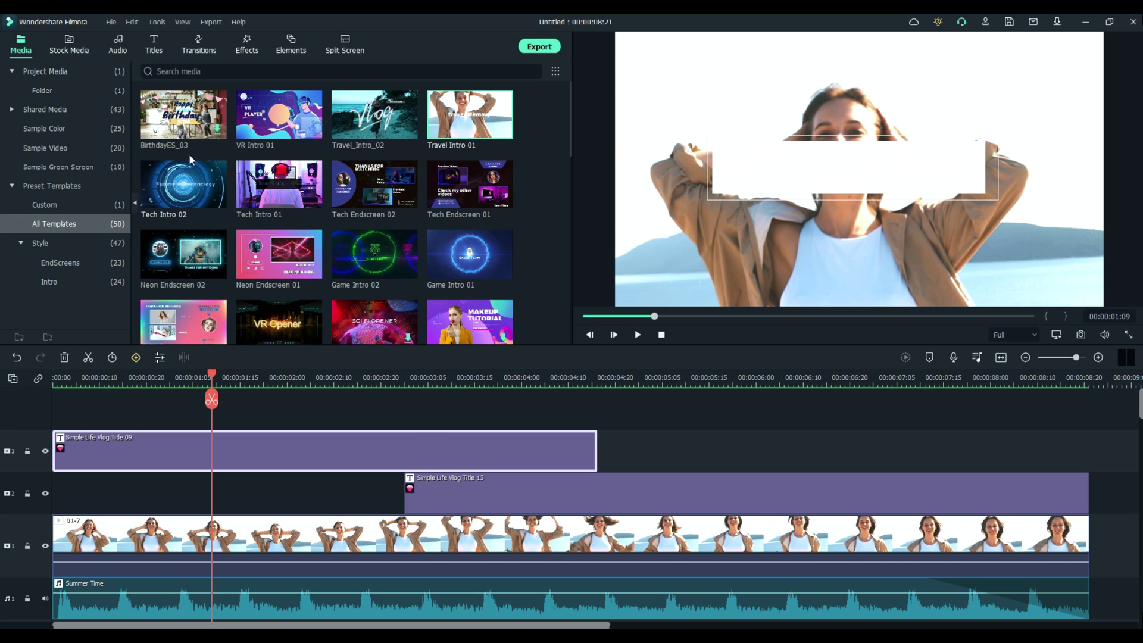
Step: Clear all timeline clips, then add Game Intro 01 and preview it to 00:00:06:23
{"action": "left_click_drag", "start_coordinate": [90, 404], "coordinate": [798, 601]}
{"action": "key", "text": "Delete"}
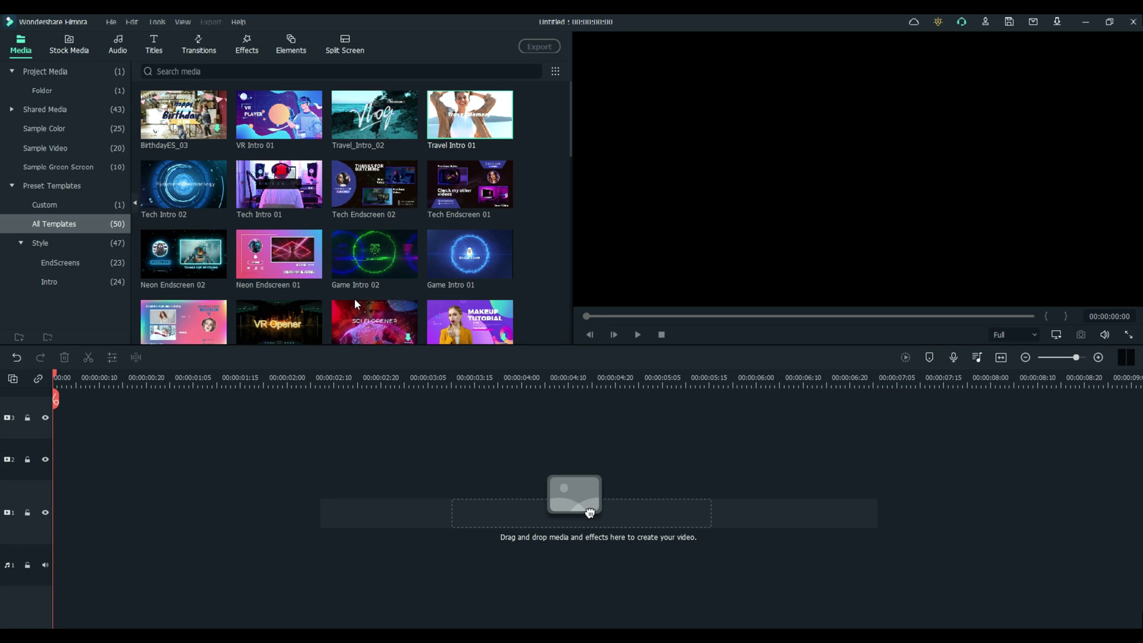
{"action": "left_click_drag", "start_coordinate": [460, 263], "coordinate": [53, 511]}
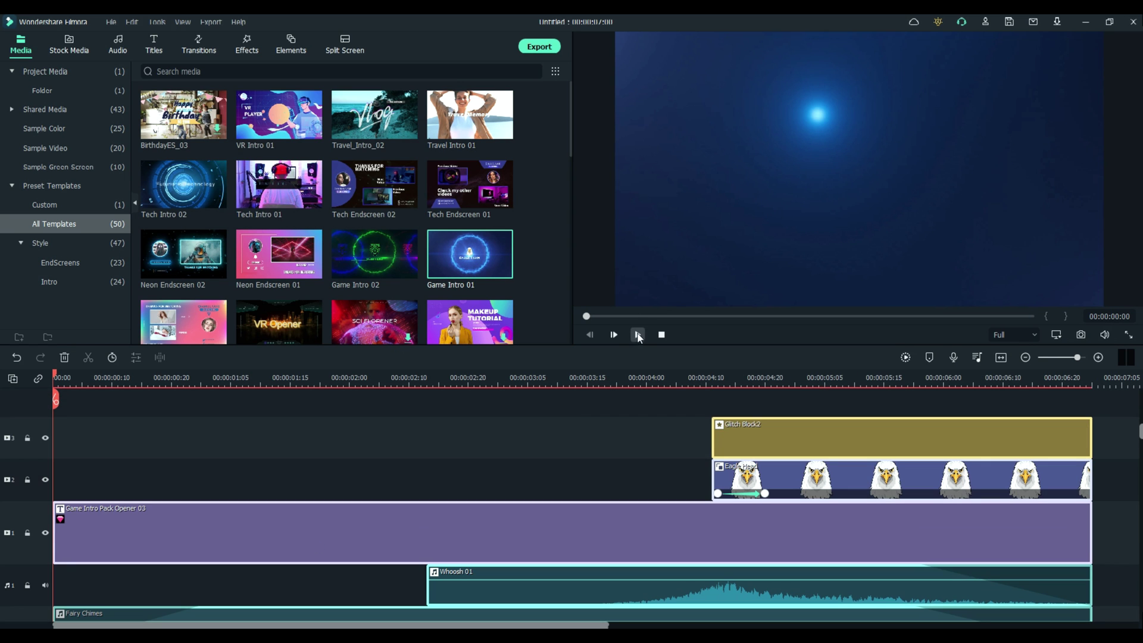
{"action": "left_click", "coordinate": [637, 335]}
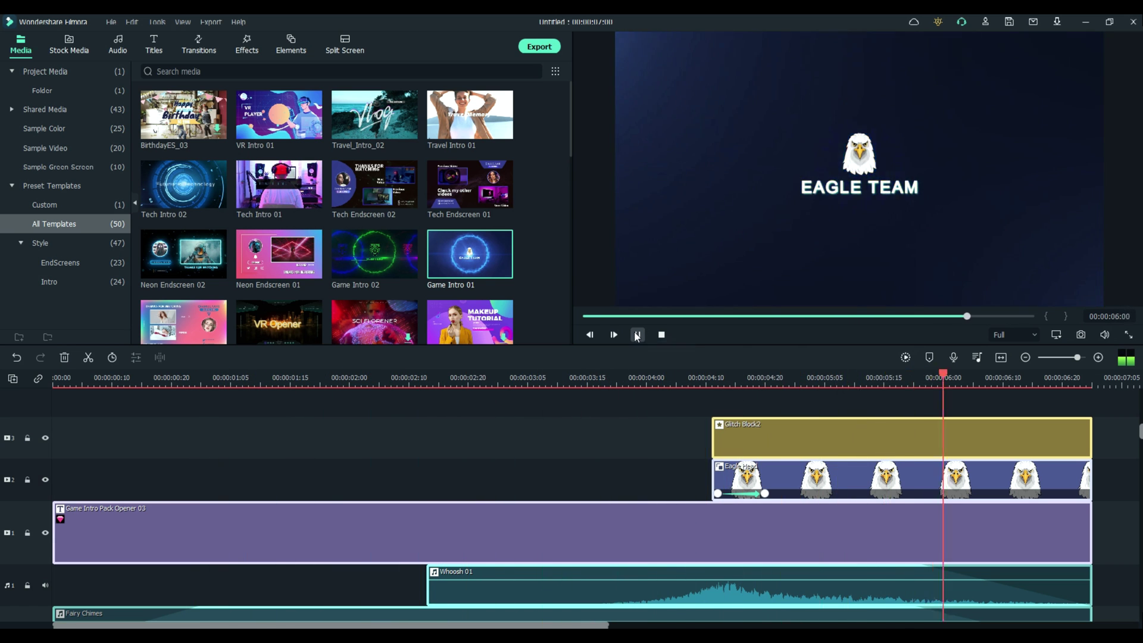
{"action": "left_click", "coordinate": [637, 337]}
{"action": "scroll", "coordinate": [602, 467], "scroll_direction": "down", "scroll_amount": 2}
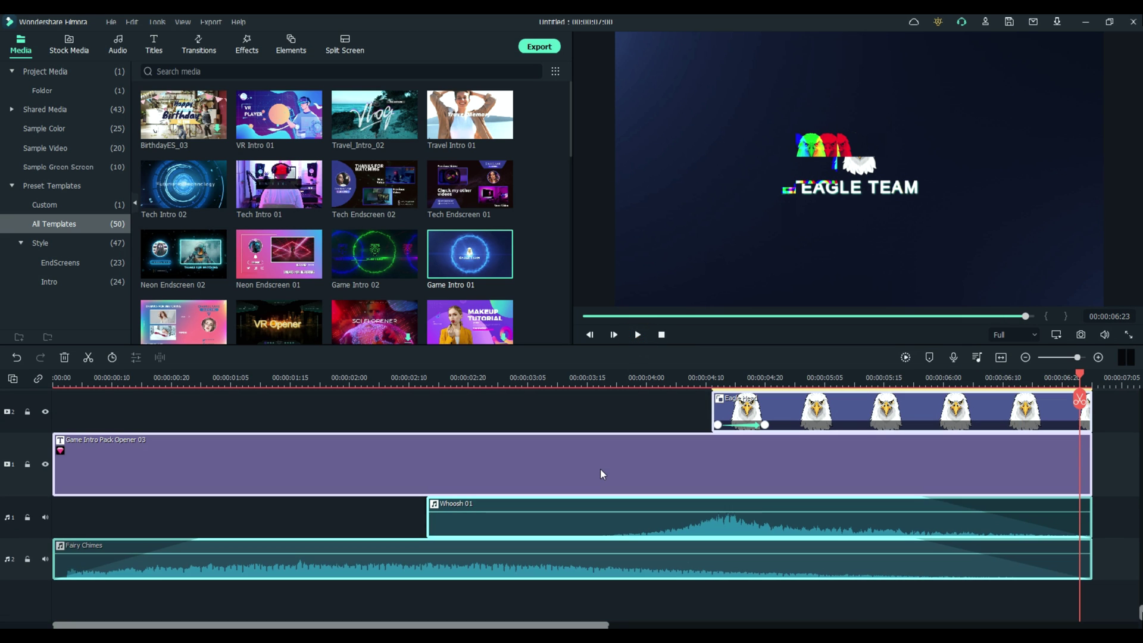
{"action": "scroll", "coordinate": [599, 473], "scroll_direction": "up", "scroll_amount": 2}
{"action": "scroll", "coordinate": [599, 474], "scroll_direction": "down", "scroll_amount": 2}
{"action": "scroll", "coordinate": [598, 480], "scroll_direction": "up", "scroll_amount": 2}
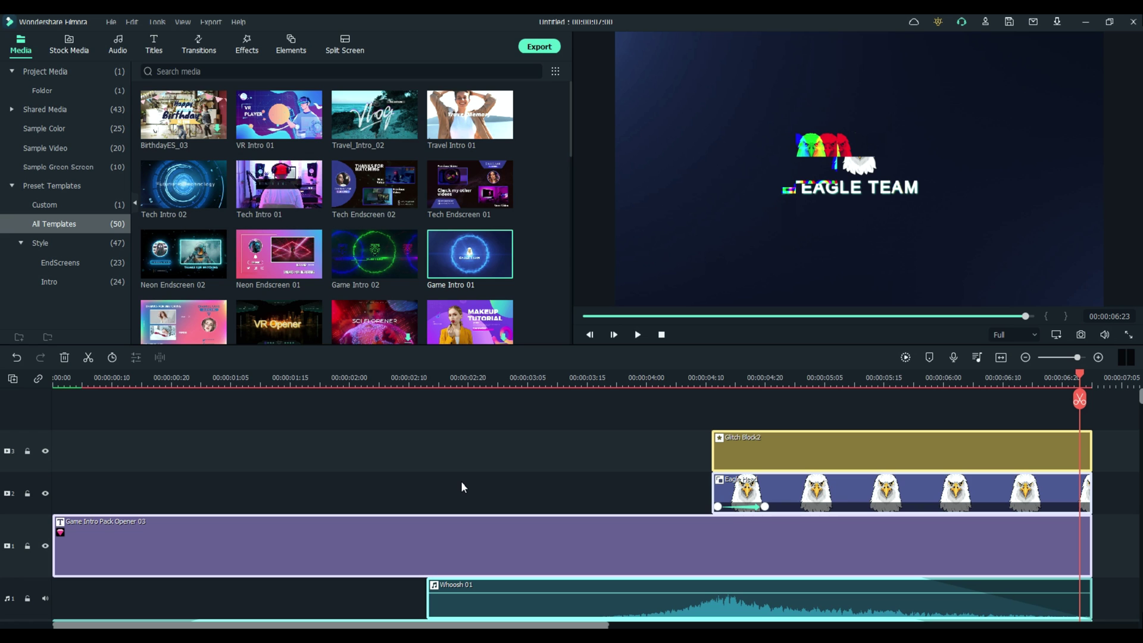
{"action": "scroll", "coordinate": [344, 322], "scroll_direction": "down", "scroll_amount": 3}
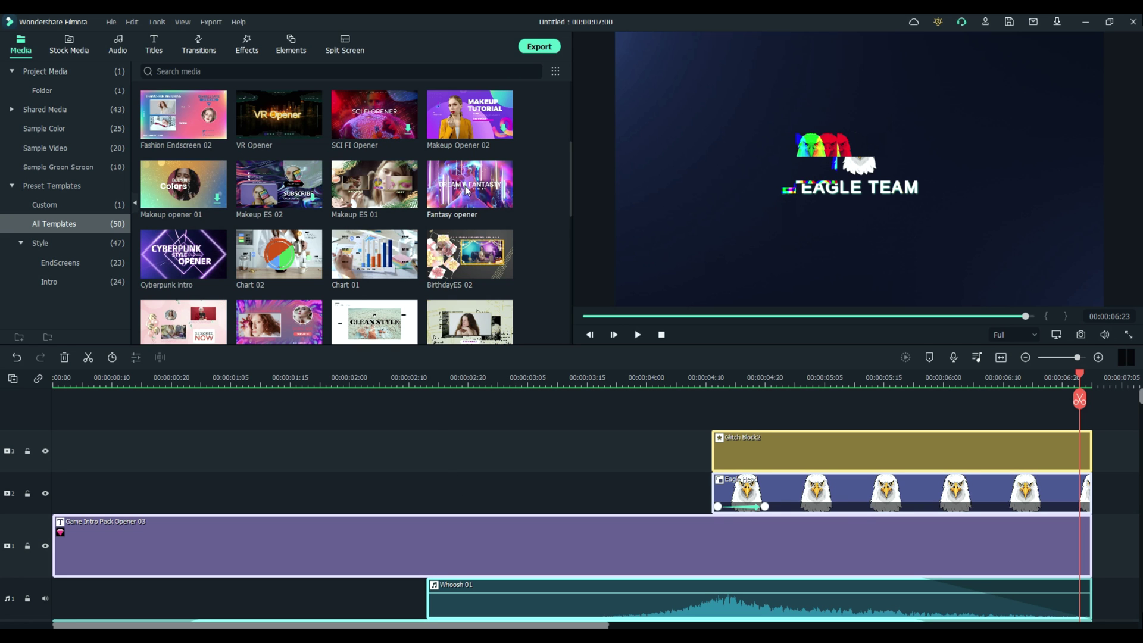
{"action": "scroll", "coordinate": [249, 420], "scroll_direction": "down", "scroll_amount": 2}
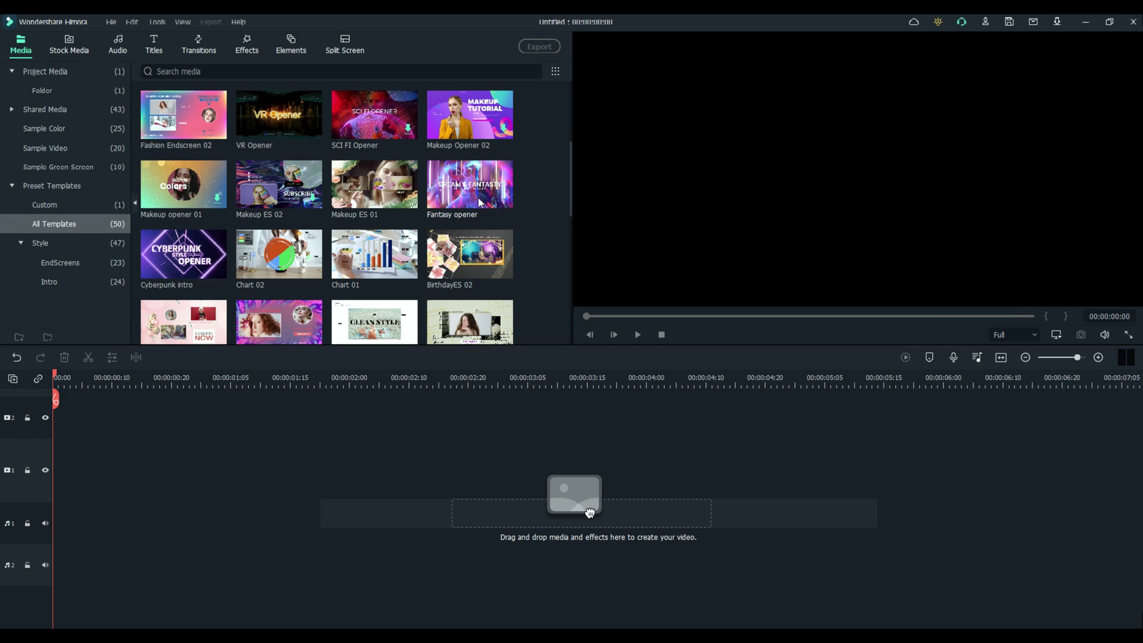
Step: Add the Fantasy opener template, preview it to about 00:00:05:01, then delete all its clips
{"action": "left_click_drag", "start_coordinate": [469, 184], "coordinate": [57, 499]}
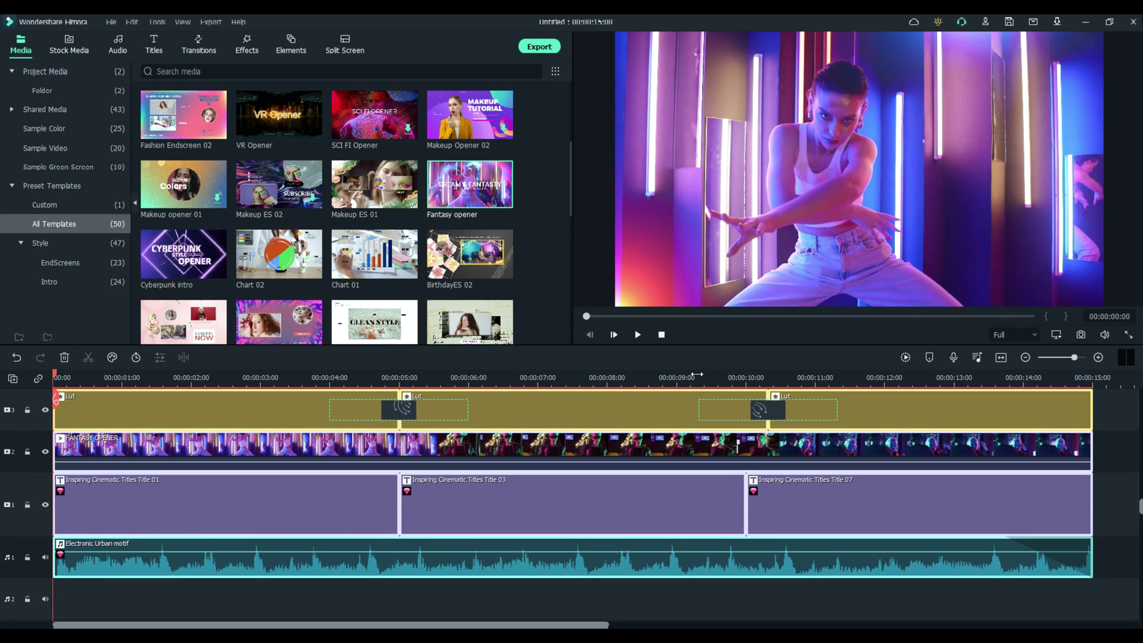
{"action": "left_click", "coordinate": [635, 335]}
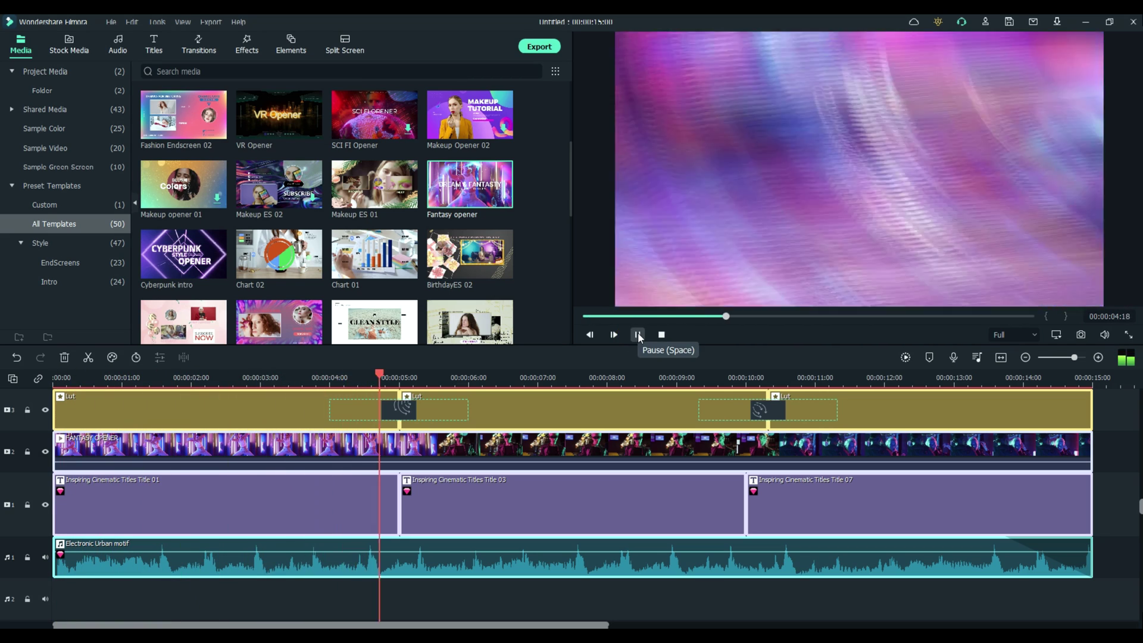
{"action": "left_click", "coordinate": [637, 335]}
{"action": "scroll", "coordinate": [226, 500], "scroll_direction": "up", "scroll_amount": 1}
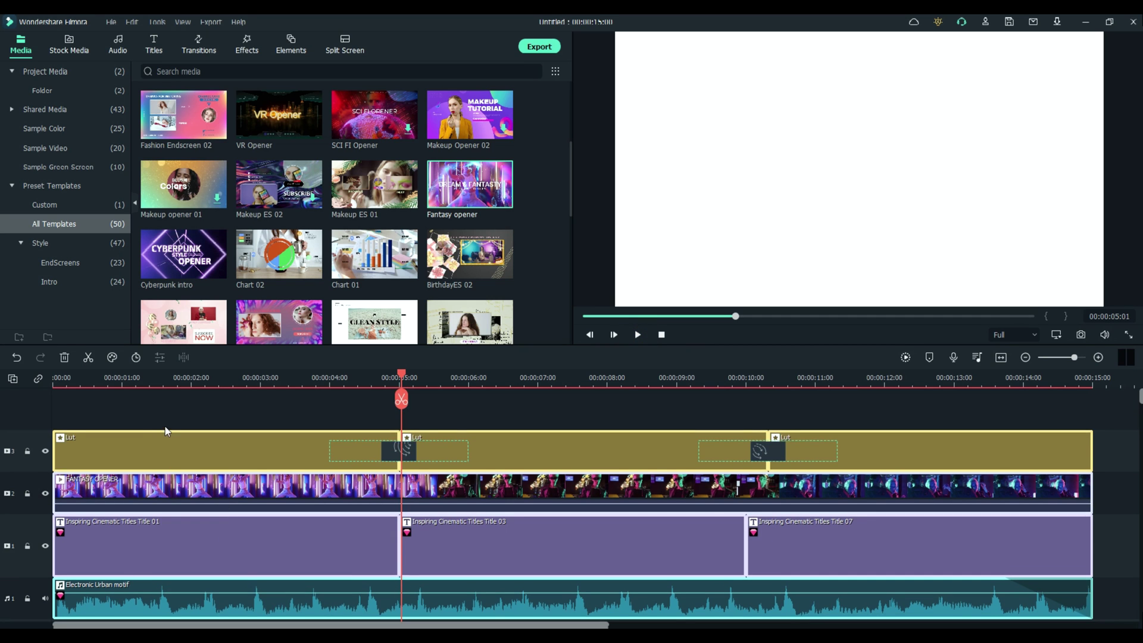
{"action": "left_click_drag", "start_coordinate": [219, 544], "coordinate": [816, 591]}
{"action": "key", "text": "Delete"}
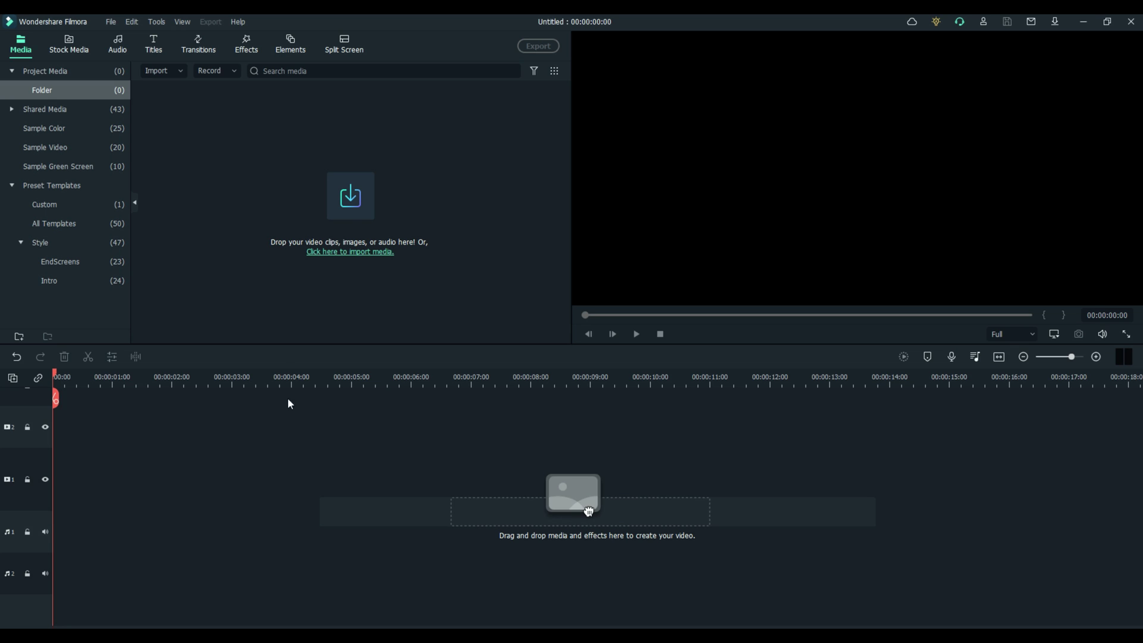
{"action": "left_click", "coordinate": [54, 285]}
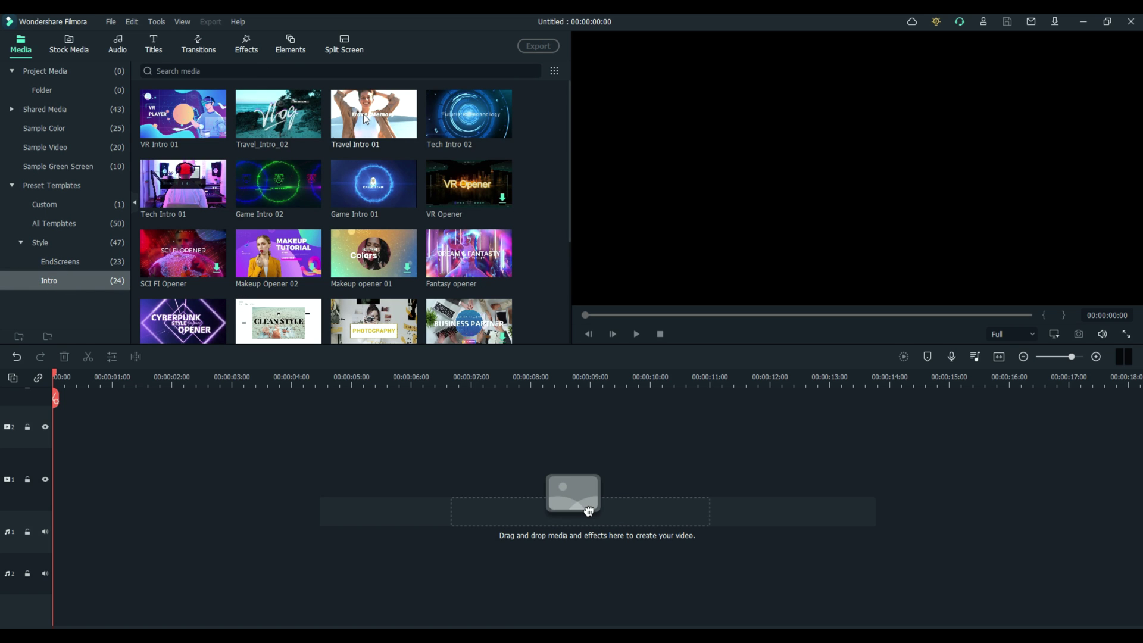
{"action": "left_click_drag", "start_coordinate": [588, 511], "coordinate": [47, 503]}
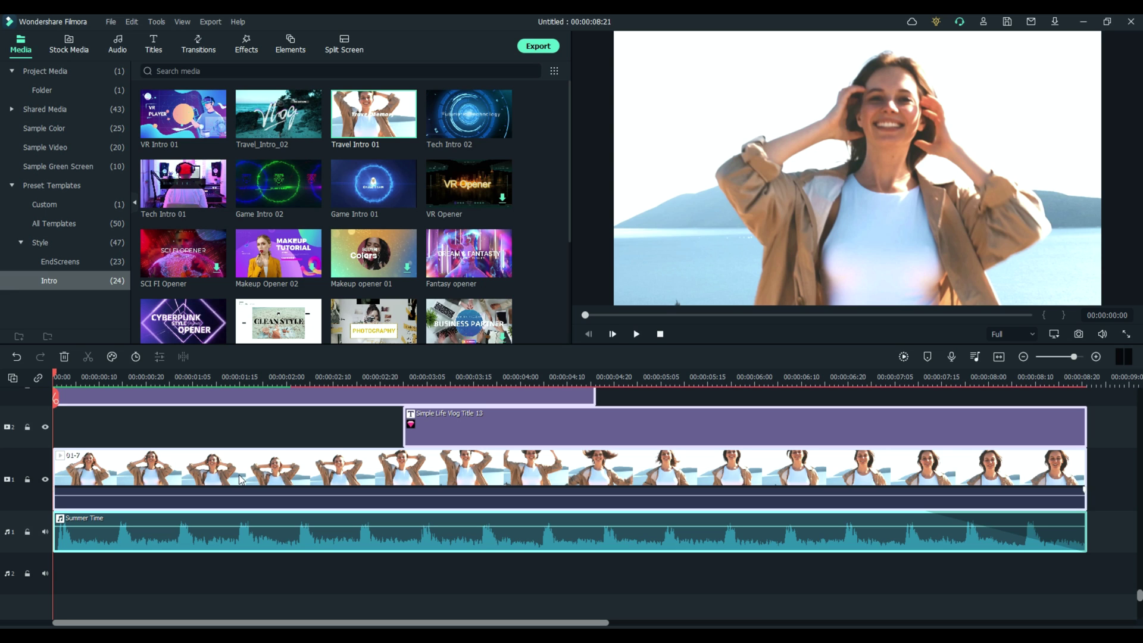
{"action": "left_click", "coordinate": [152, 479]}
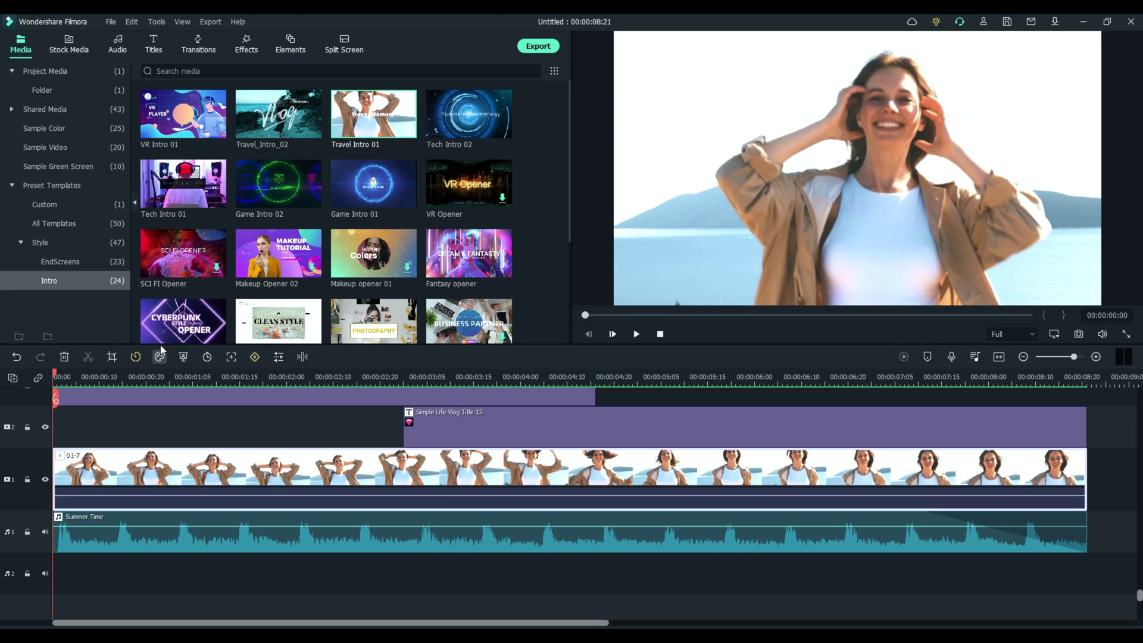
Step: Replace the 01-7 clip with the Travel 04 sample, trim it to about two seconds, and preview it
{"action": "left_click", "coordinate": [53, 150]}
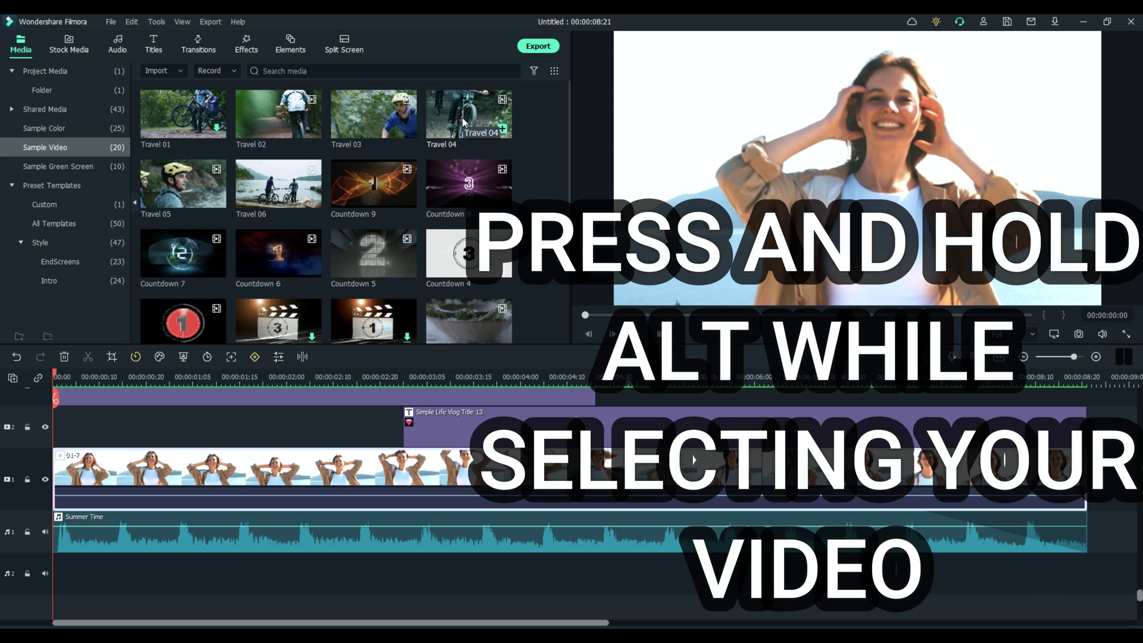
{"action": "left_click", "coordinate": [463, 122], "text": "alt"}
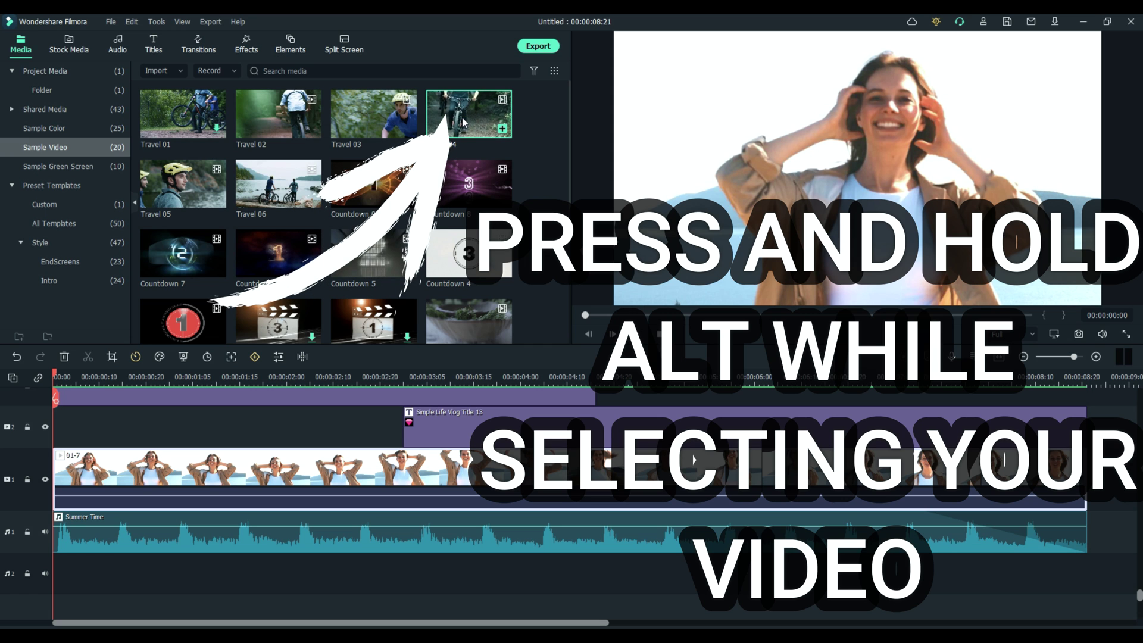
{"action": "left_click_drag", "start_coordinate": [463, 122], "coordinate": [271, 470]}
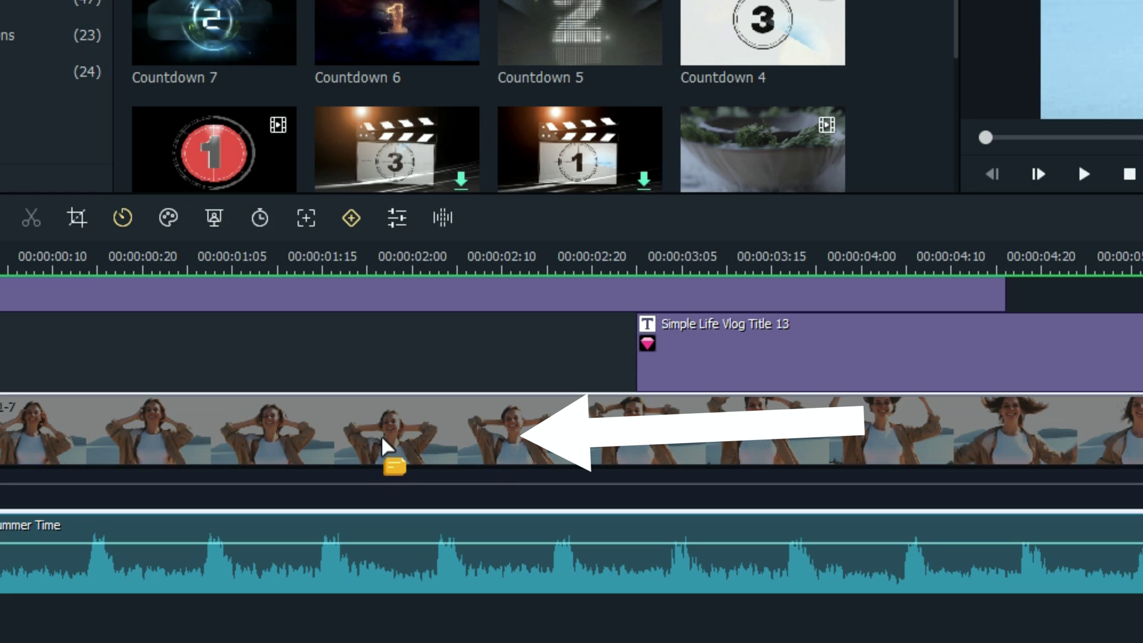
{"action": "left_click_drag", "start_coordinate": [383, 438], "coordinate": [447, 426]}
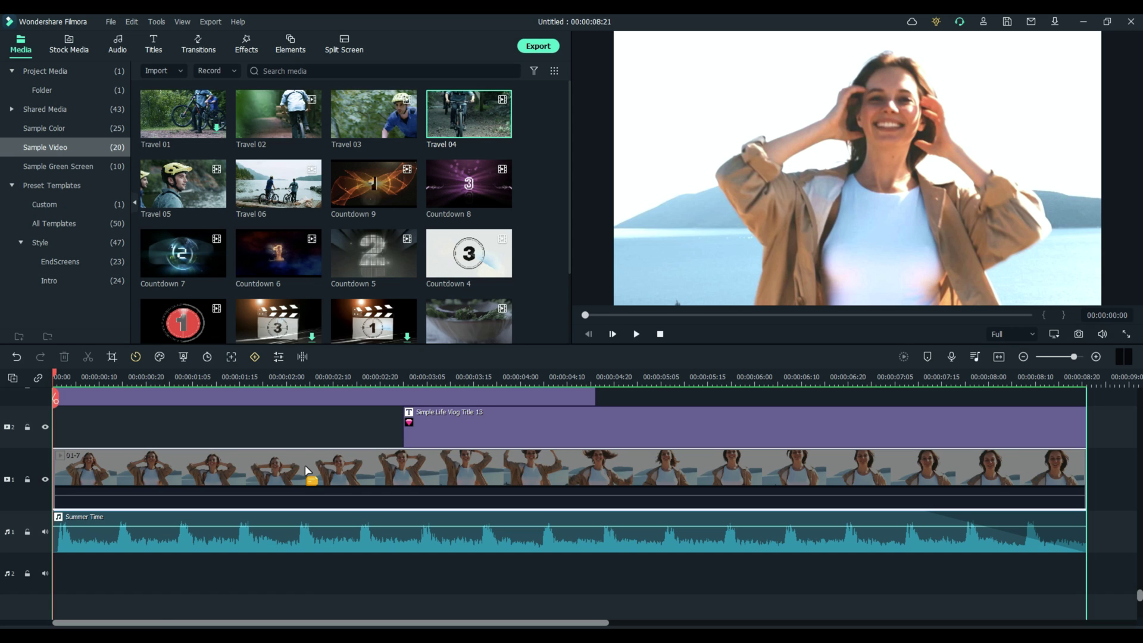
{"action": "left_click_drag", "start_coordinate": [305, 470], "coordinate": [303, 470]}
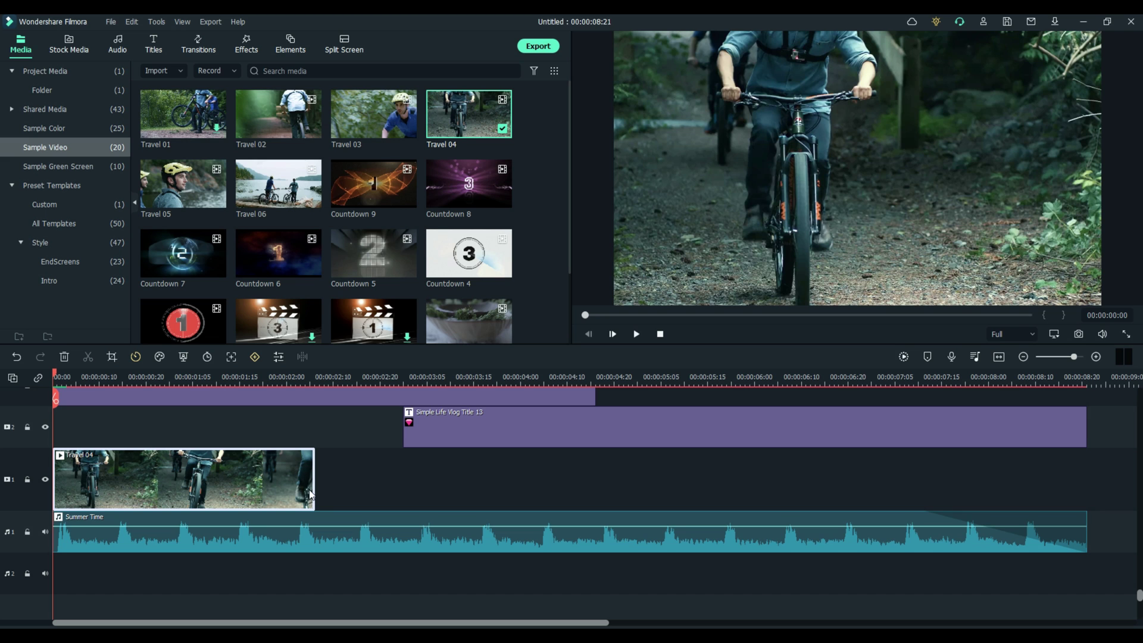
{"action": "left_click_drag", "start_coordinate": [314, 488], "coordinate": [384, 481]}
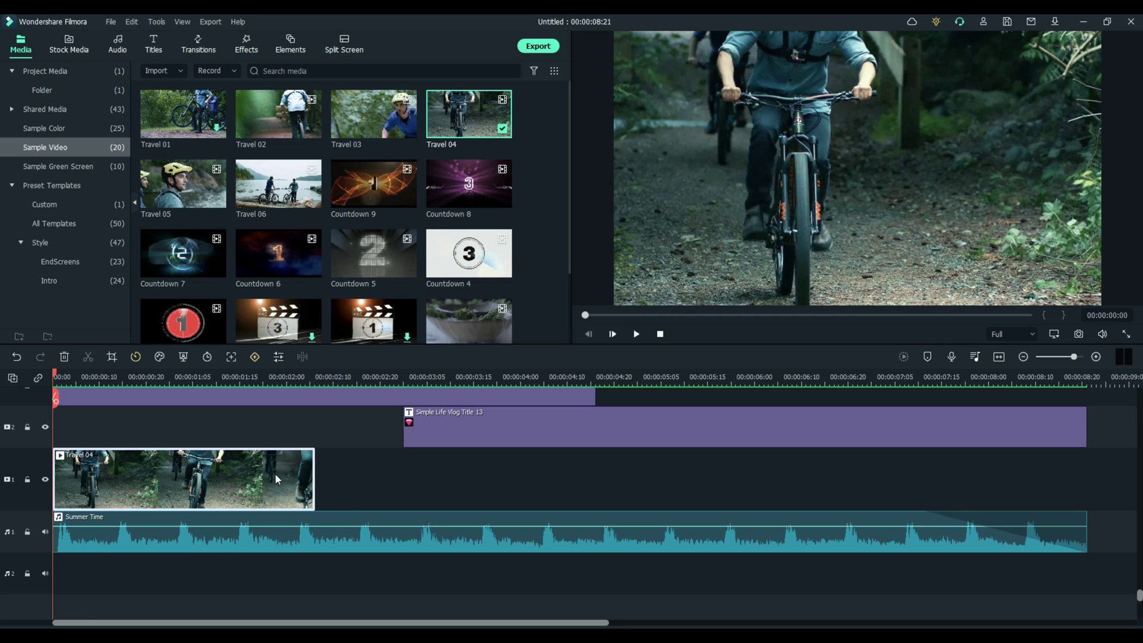
{"action": "left_click", "coordinate": [635, 335]}
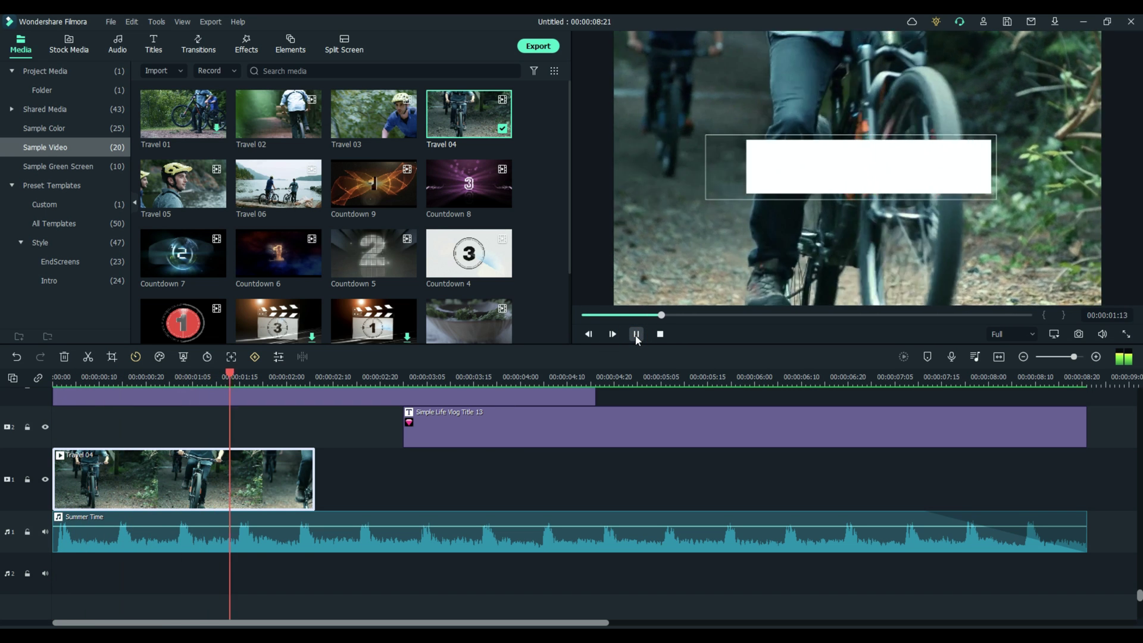
{"action": "left_click", "coordinate": [636, 334]}
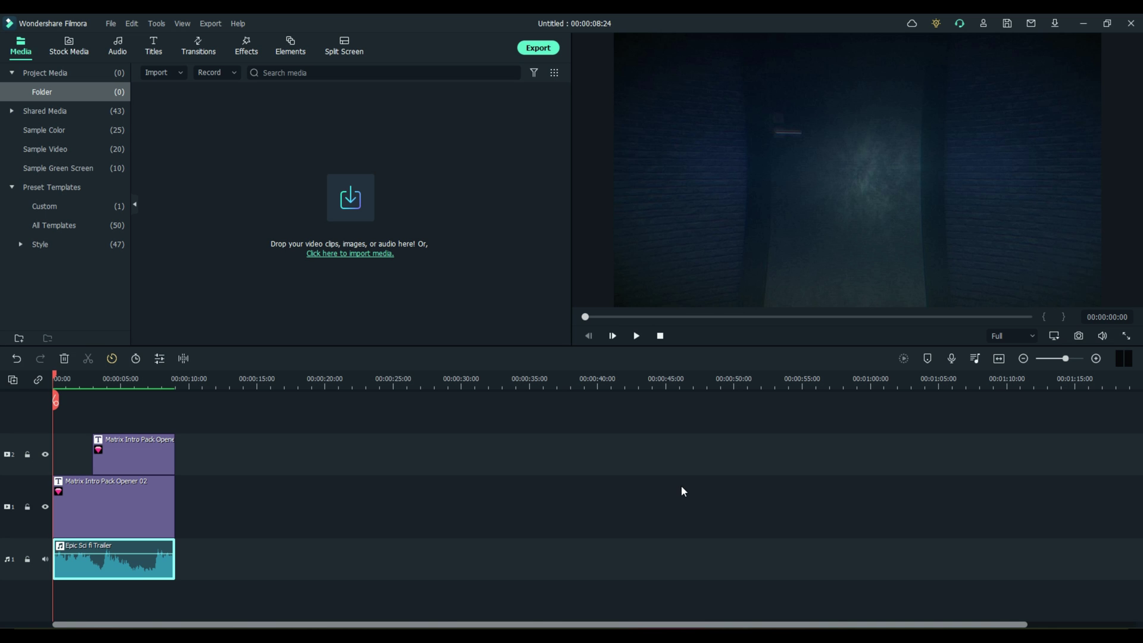
Step: Watch the preview full screen, then delete all three Matrix Intro Pack timeline clips
{"action": "left_click", "coordinate": [1125, 336]}
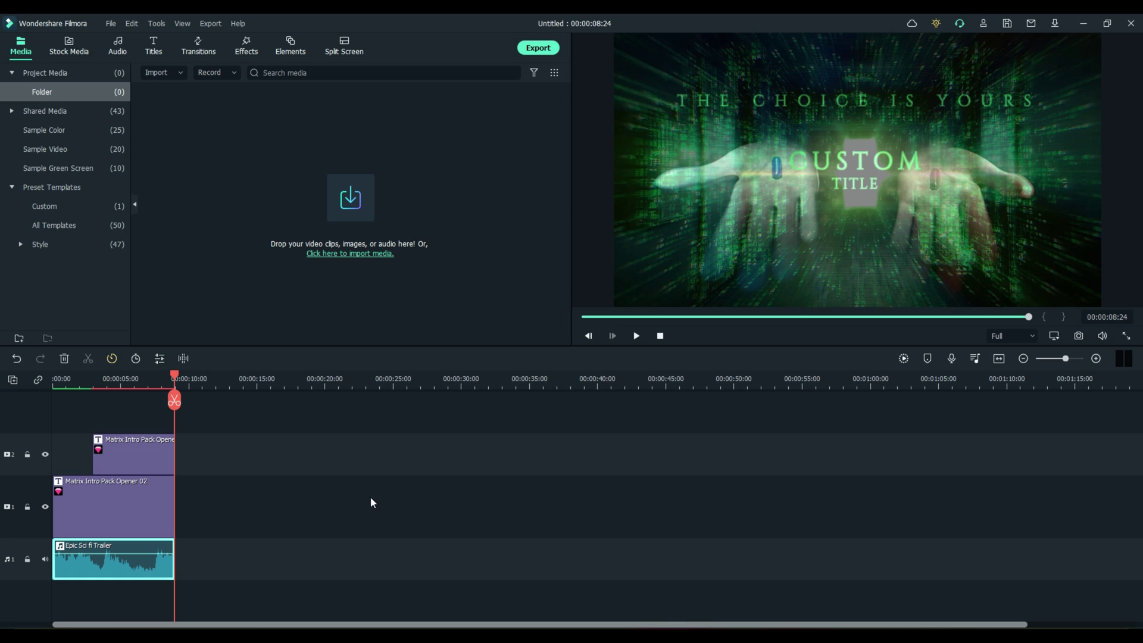
{"action": "left_click_drag", "start_coordinate": [208, 407], "coordinate": [115, 582]}
{"action": "key", "text": "Delete"}
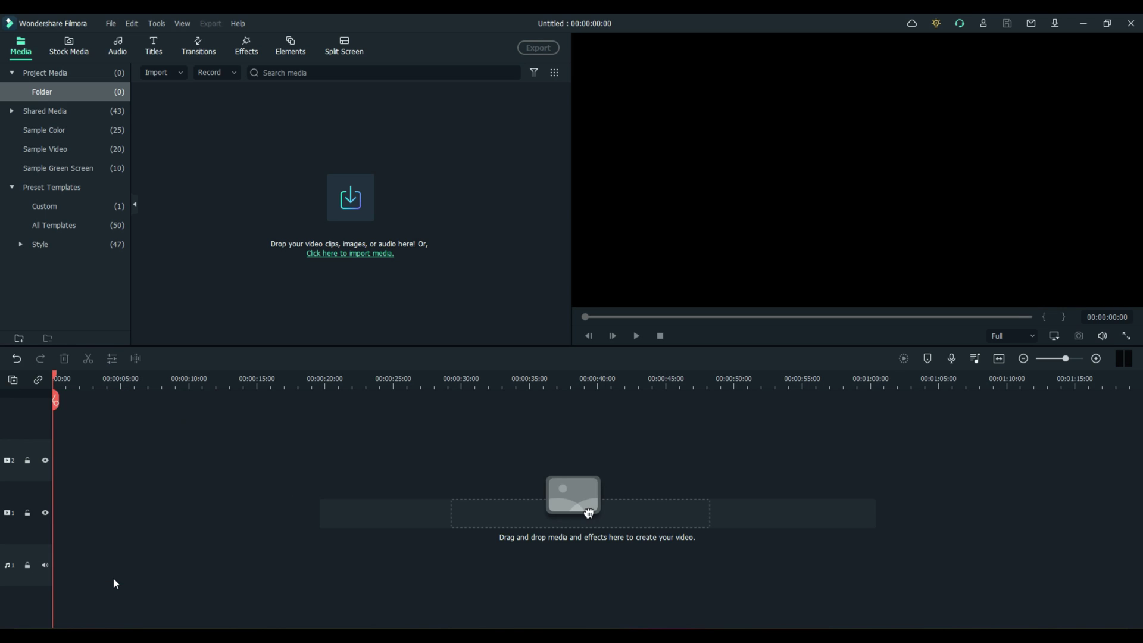
Step: Search the Titles library for 'Matrix' and select the first Matrix Intro Pack opener
{"action": "left_click", "coordinate": [154, 53]}
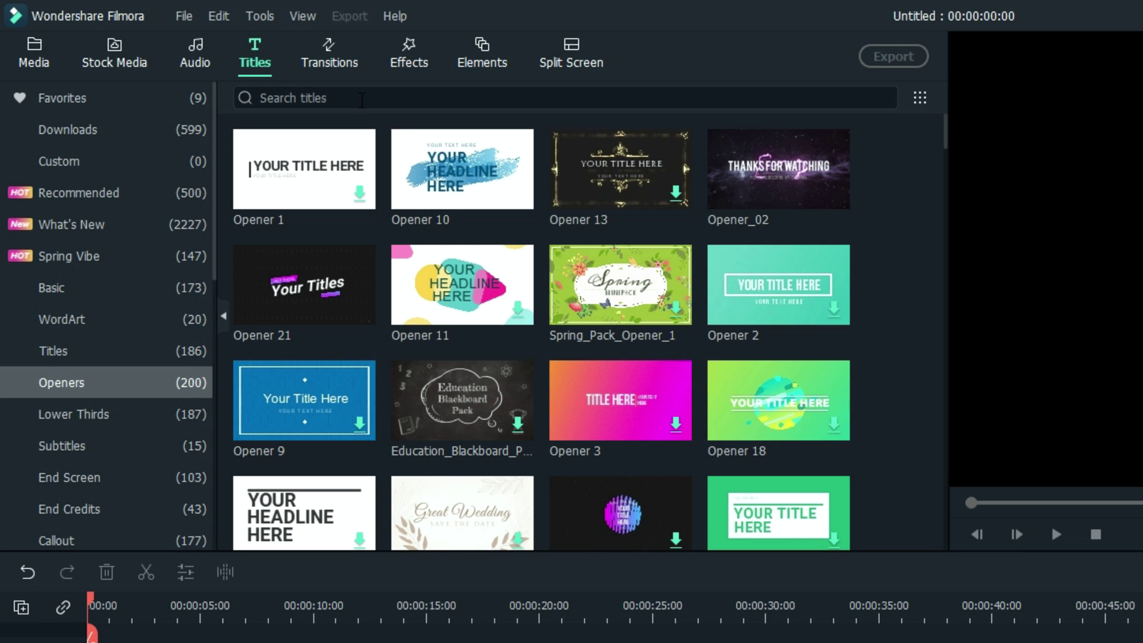
{"action": "left_click", "coordinate": [359, 99]}
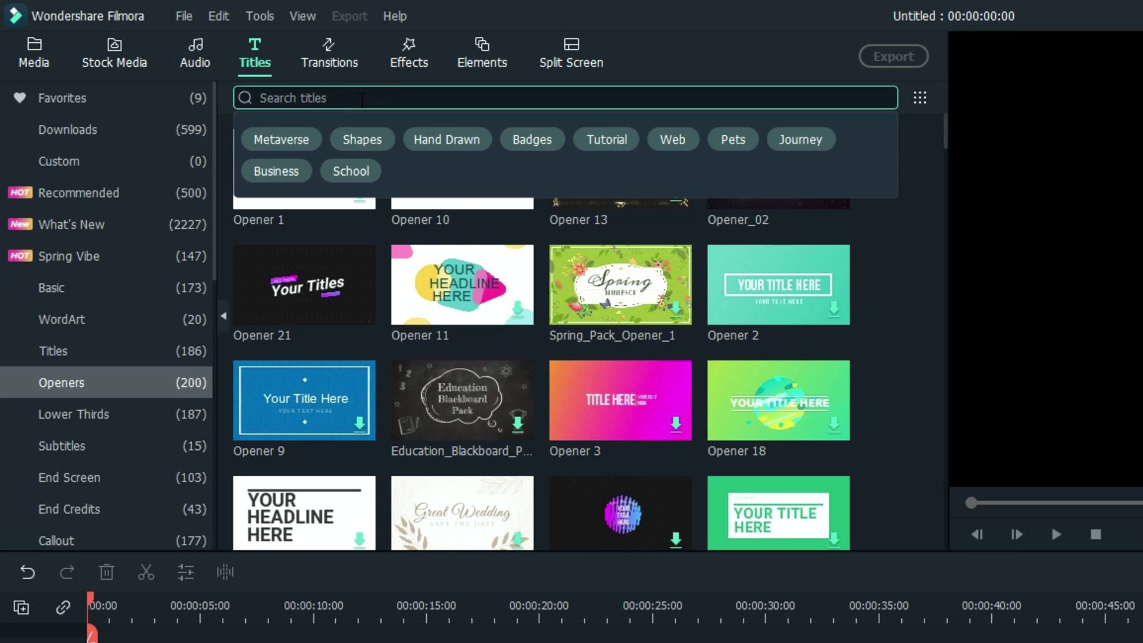
{"action": "type", "text": "MAT"}
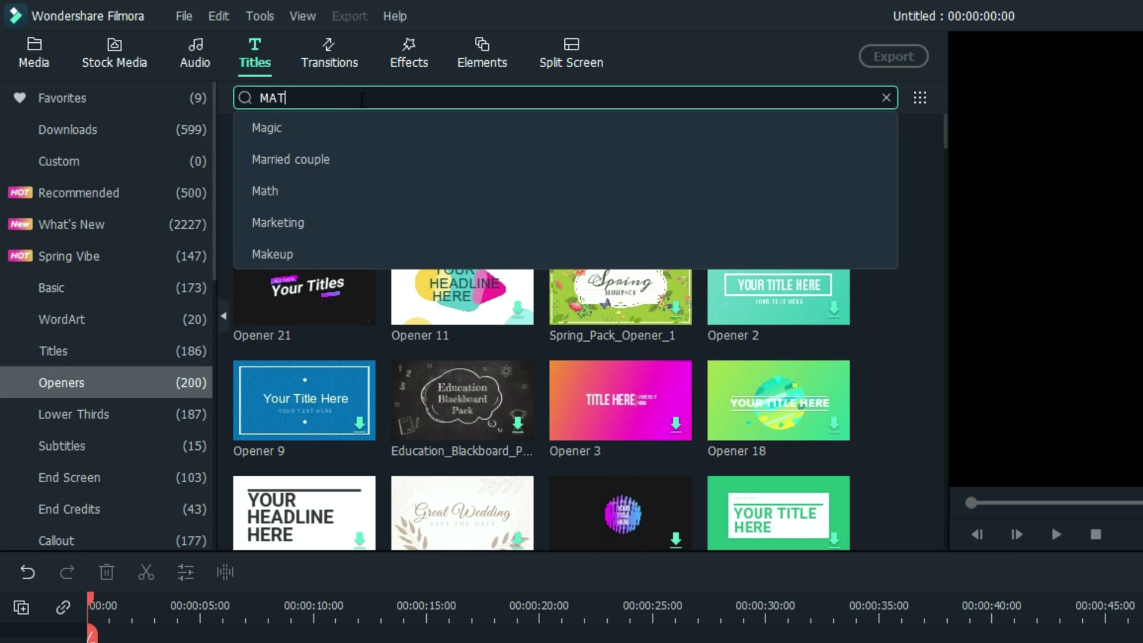
{"action": "left_click", "coordinate": [296, 225]}
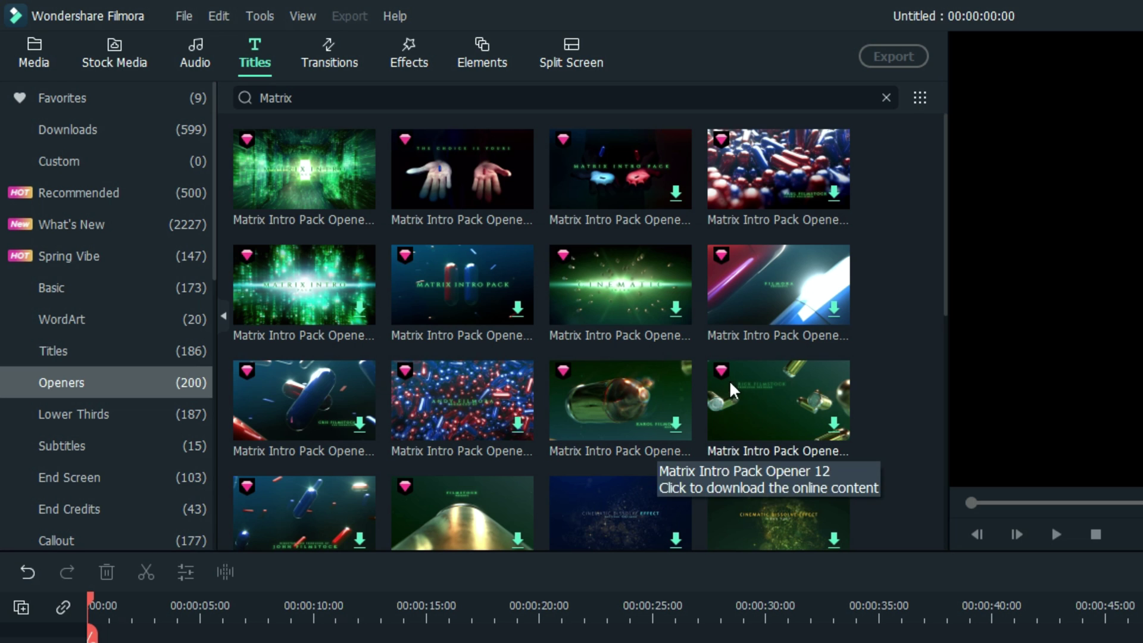
{"action": "left_click", "coordinate": [920, 98]}
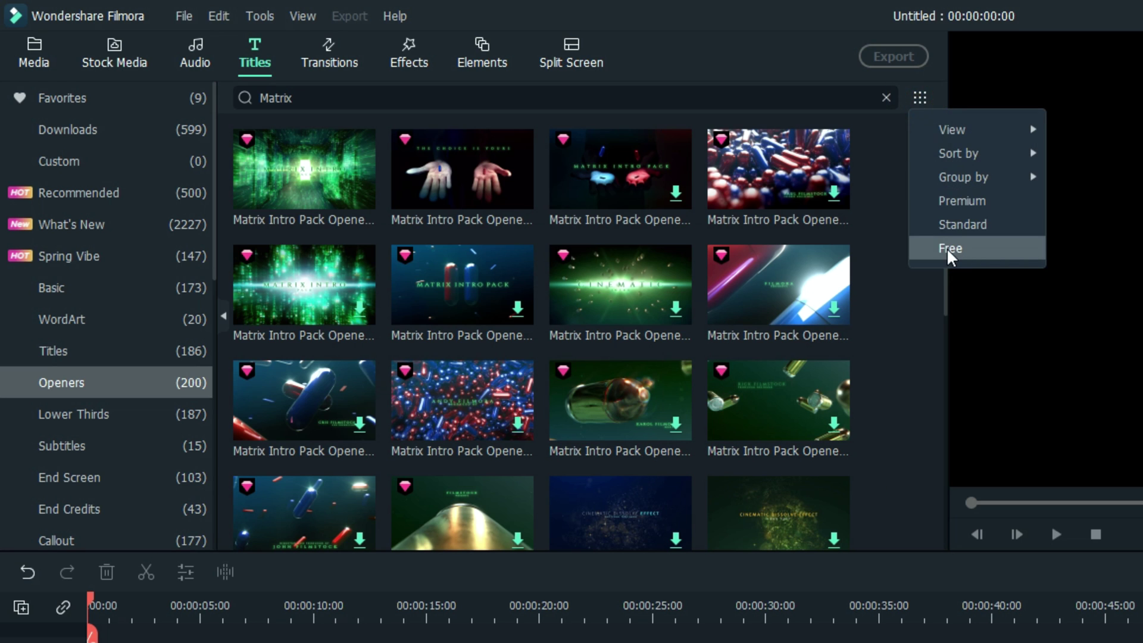
{"action": "left_click", "coordinate": [909, 377]}
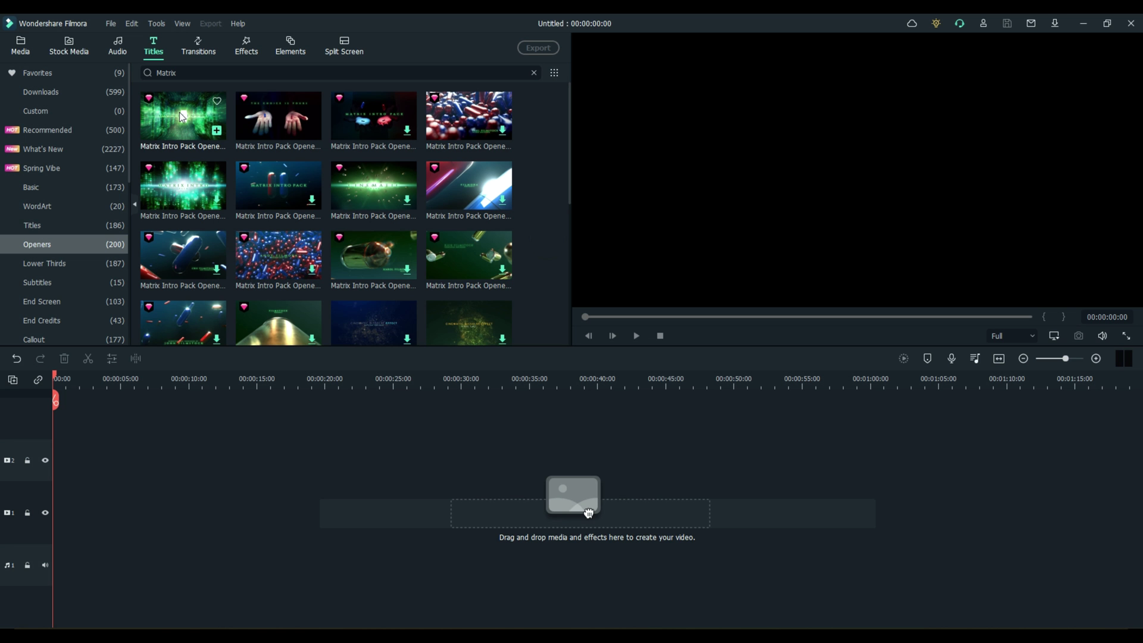
{"action": "left_click", "coordinate": [299, 165]}
Step: Put the Matrix opener title on track 1, widen the timeline, and move the playhead onto its text
{"action": "left_click_drag", "start_coordinate": [179, 112], "coordinate": [56, 524]}
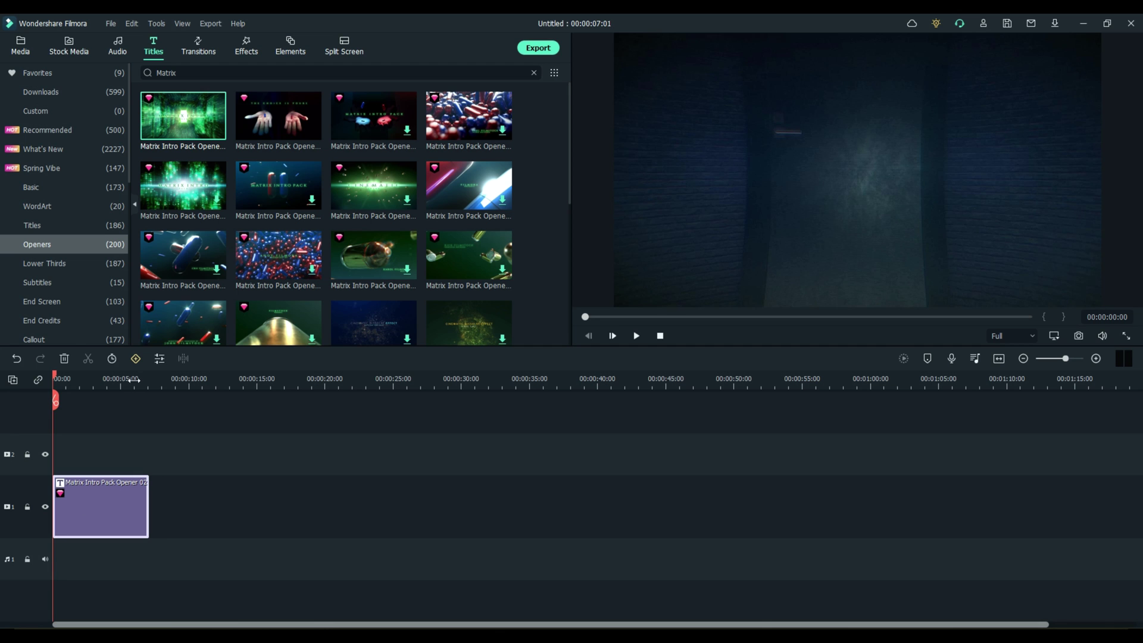
{"action": "left_click_drag", "start_coordinate": [147, 385], "coordinate": [275, 387]}
{"action": "left_click_drag", "start_coordinate": [56, 381], "coordinate": [309, 396]}
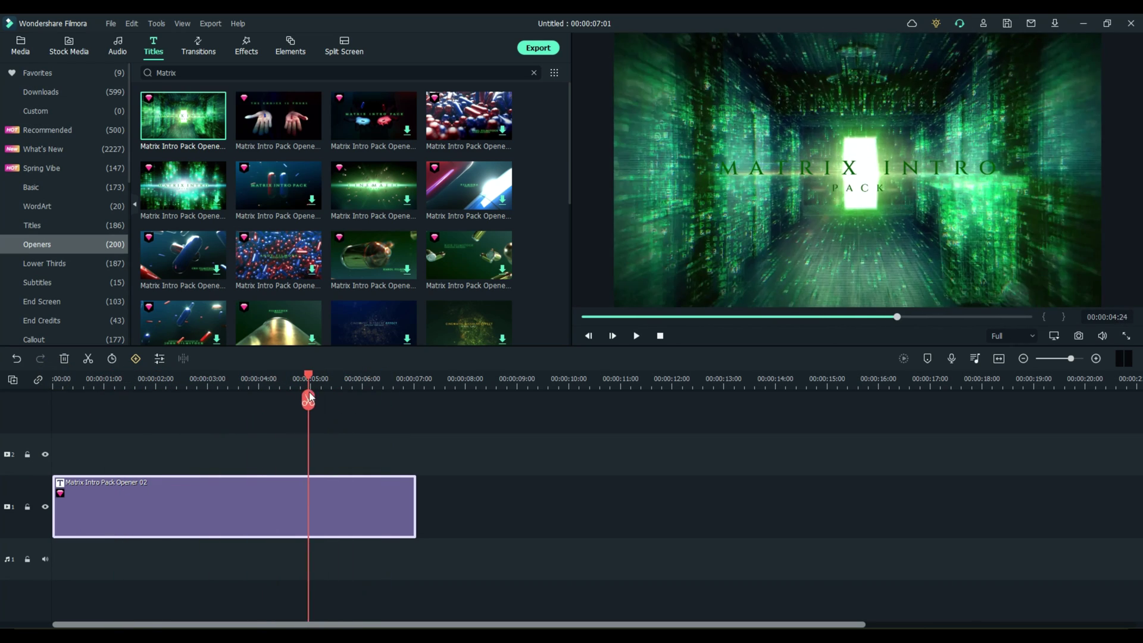
Step: Delete the MATRIX INTRO and PACK text lines from the opener title
{"action": "double_click", "coordinate": [332, 526]}
{"action": "left_click", "coordinate": [264, 131]}
{"action": "left_click", "coordinate": [265, 131]}
{"action": "left_click", "coordinate": [271, 128]}
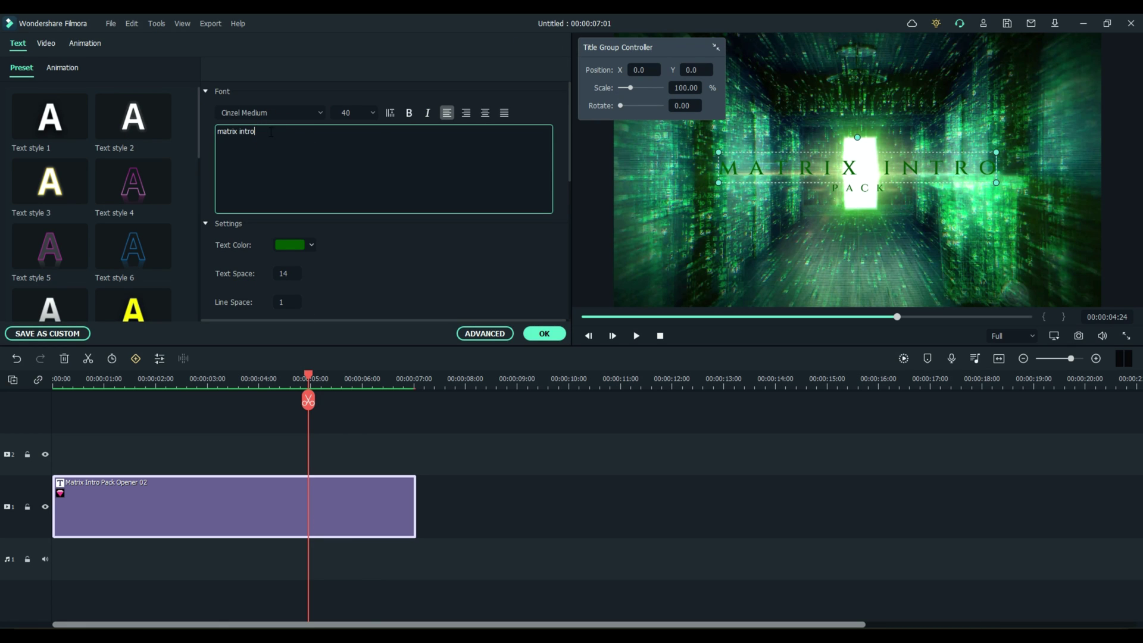
{"action": "triple_click", "coordinate": [257, 134]}
{"action": "key", "text": "BackSpace"}
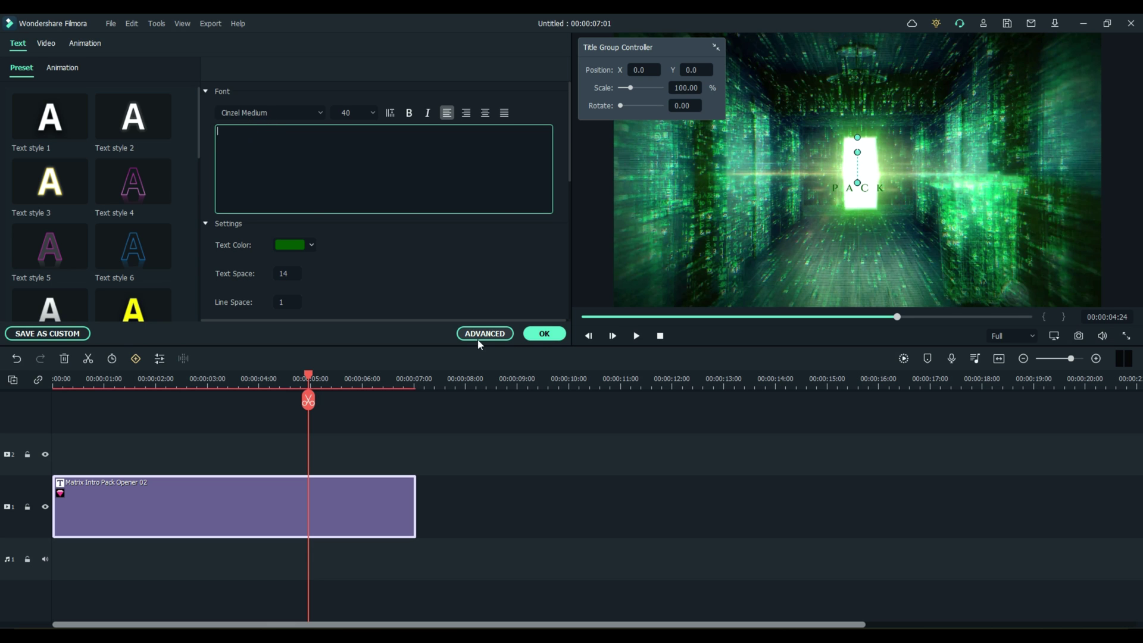
{"action": "left_click", "coordinate": [538, 333]}
{"action": "double_click", "coordinate": [866, 191]}
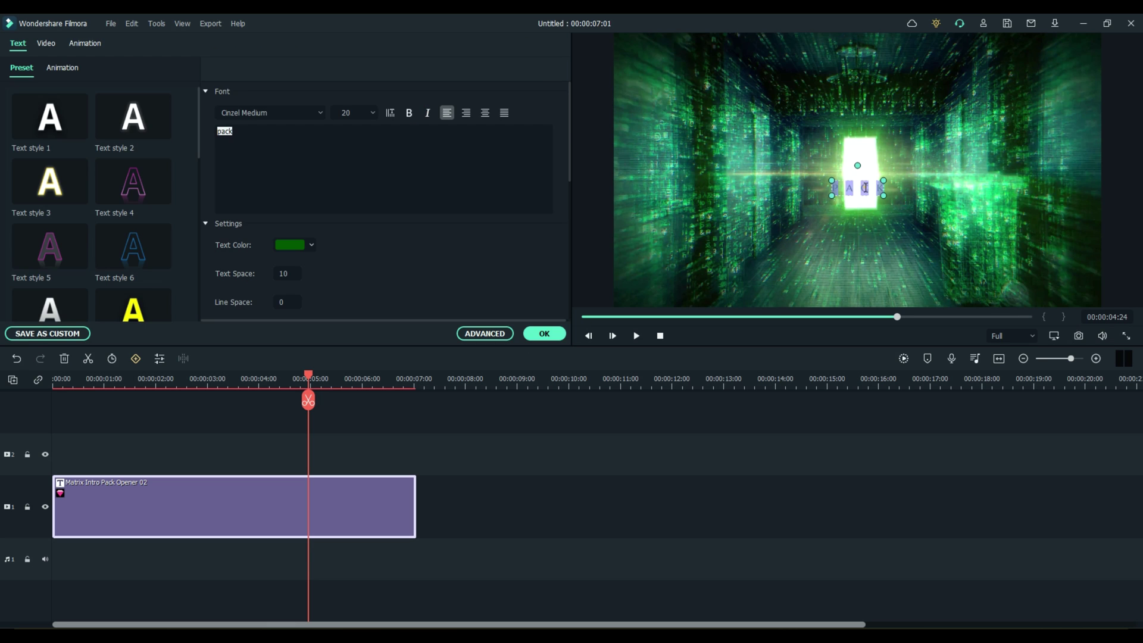
{"action": "double_click", "coordinate": [247, 130]}
{"action": "key", "text": "BackSpace"}
Step: Confirm the text removal, then place Matrix Intro Pack Opener 04 on track 2 near 3 seconds
{"action": "left_click", "coordinate": [544, 334]}
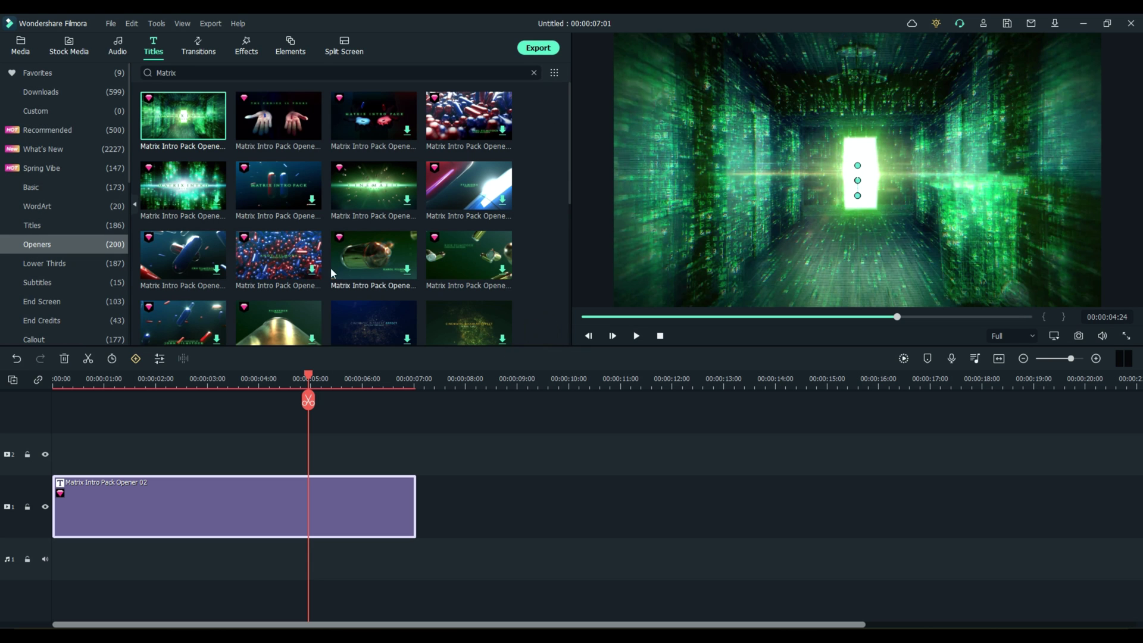
{"action": "left_click_drag", "start_coordinate": [278, 133], "coordinate": [254, 458]}
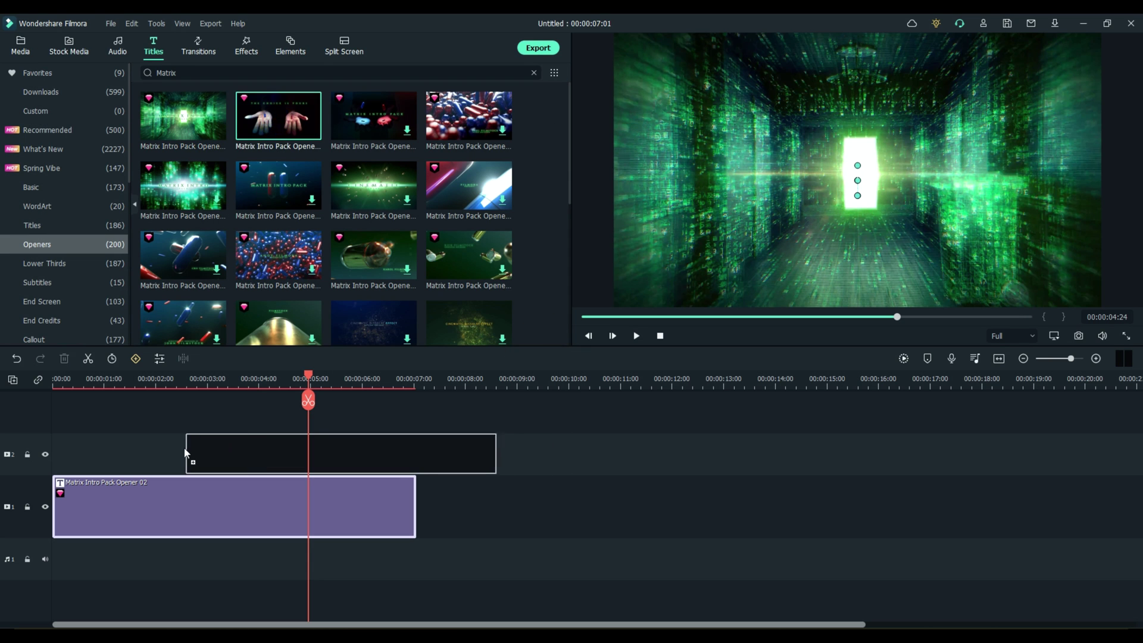
{"action": "mouse_move", "coordinate": [182, 450]}
{"action": "left_mouse_down"}
{"action": "mouse_move", "coordinate": [162, 453]}
{"action": "mouse_move", "coordinate": [201, 458]}
{"action": "left_mouse_up"}
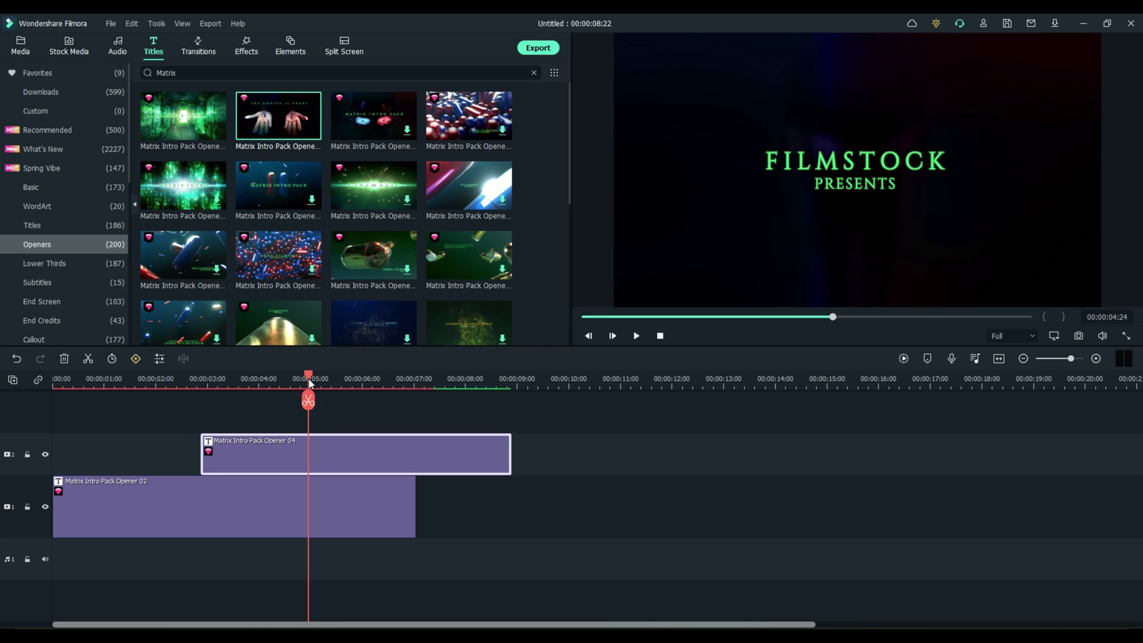
{"action": "scroll", "coordinate": [303, 378], "scroll_direction": "down", "scroll_amount": 3}
{"action": "scroll", "coordinate": [334, 376], "scroll_direction": "up", "scroll_amount": 4}
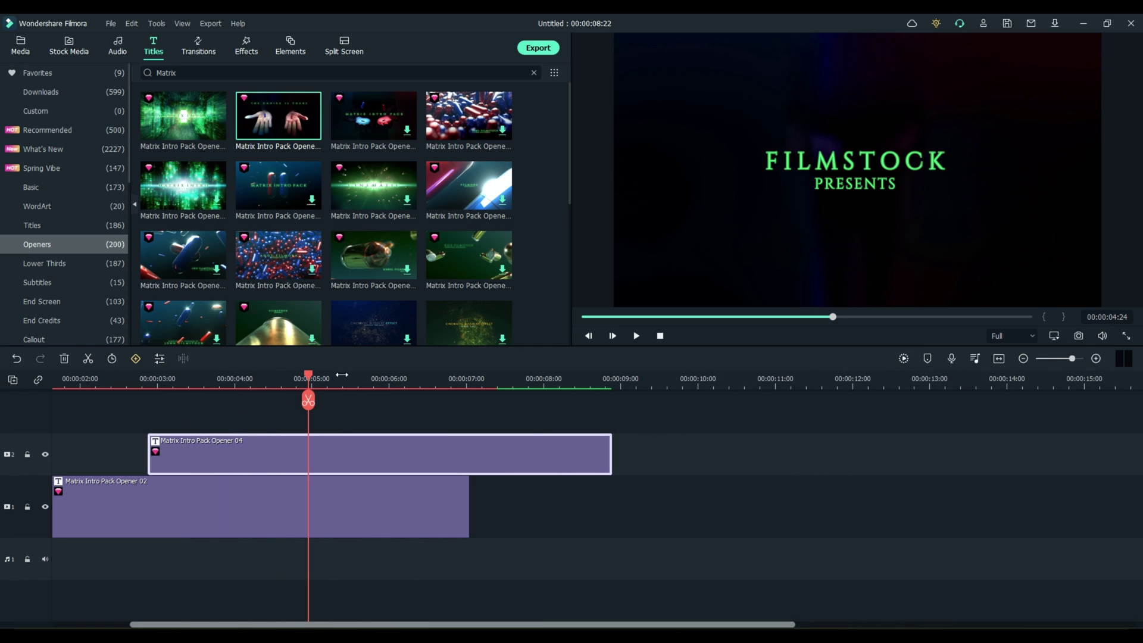
{"action": "left_click_drag", "start_coordinate": [308, 376], "coordinate": [228, 379]}
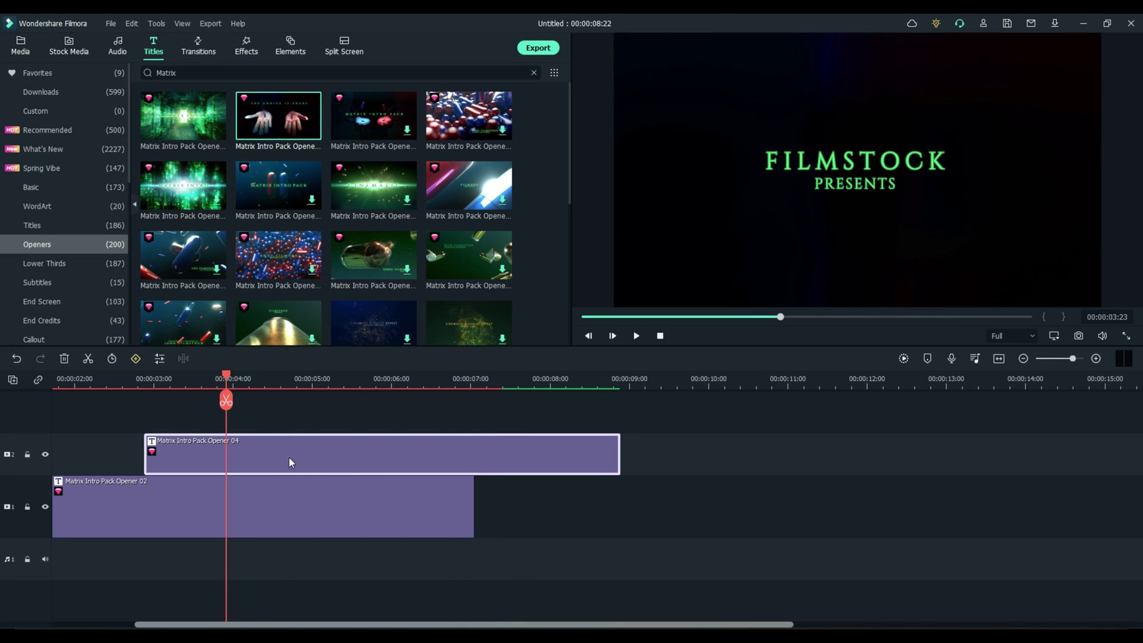
Step: Change the track 2 title's FILMSTOCK text to CUSTOM and PRESENTS to TITLES
{"action": "double_click", "coordinate": [290, 461]}
{"action": "left_click_drag", "start_coordinate": [271, 130], "coordinate": [180, 131]}
{"action": "type", "text": "CU"}
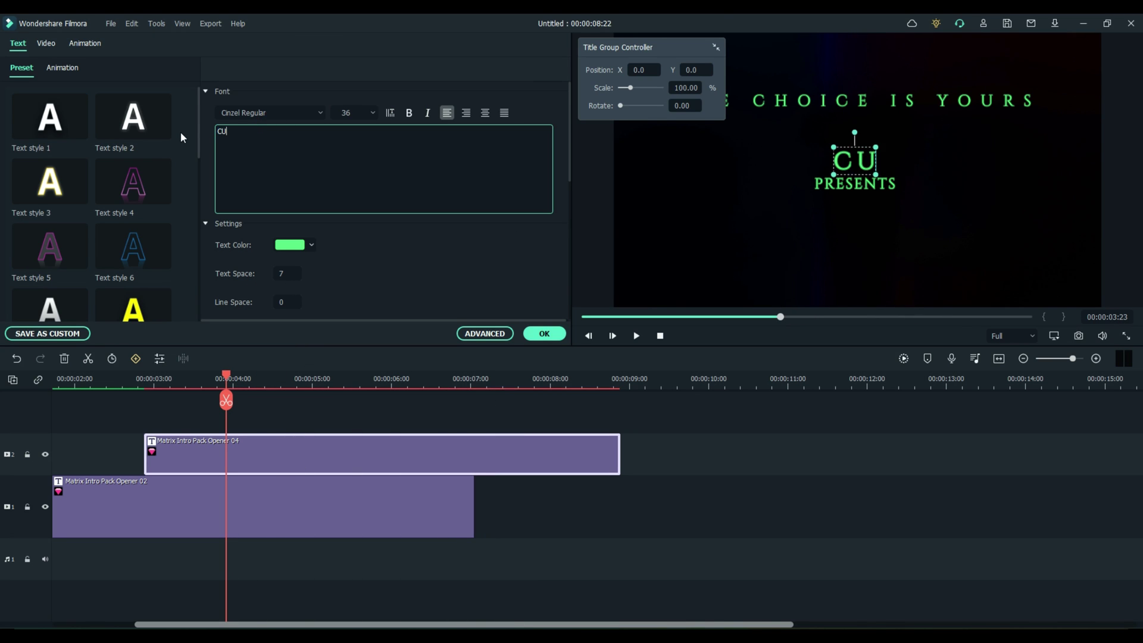
{"action": "type", "text": "STOM"}
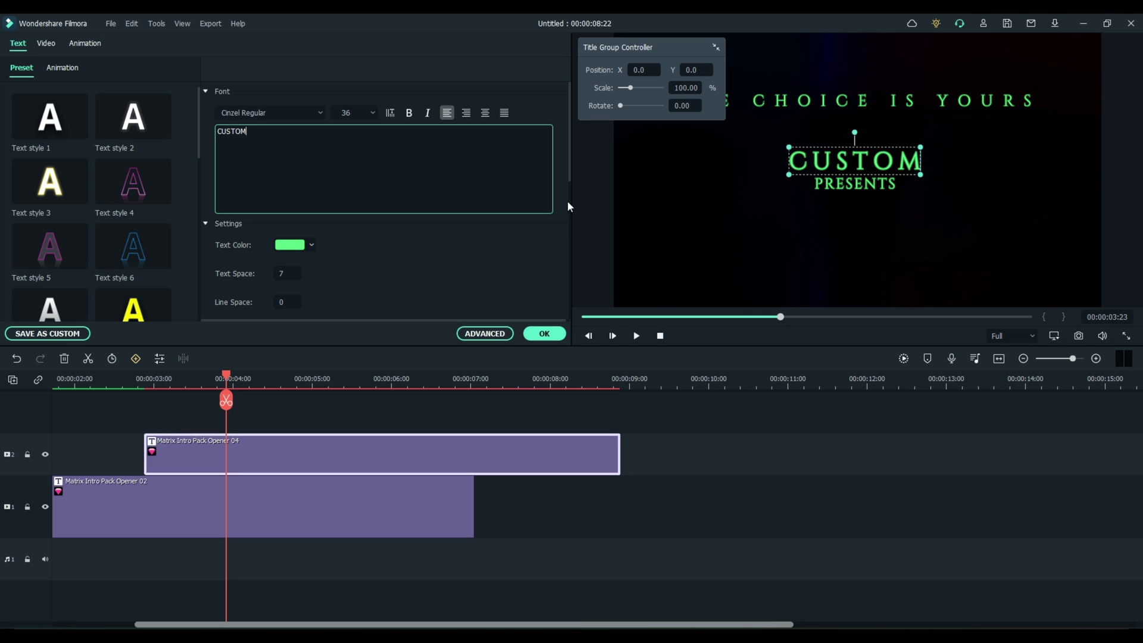
{"action": "left_click", "coordinate": [833, 188]}
{"action": "left_click_drag", "start_coordinate": [275, 135], "coordinate": [198, 134]}
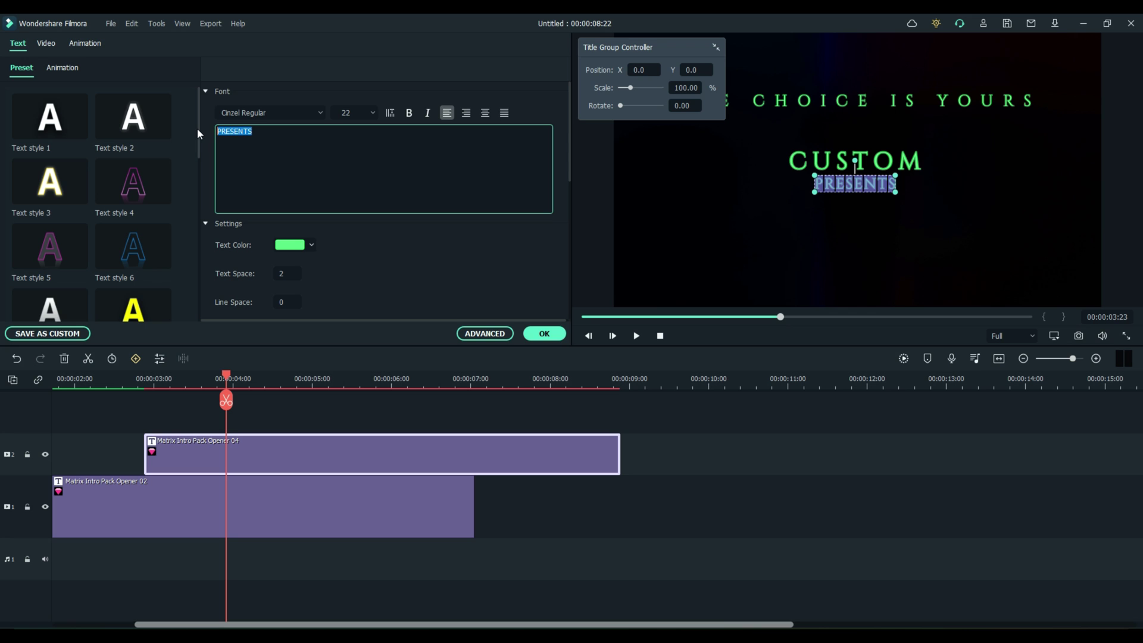
{"action": "type", "text": "TITLES"}
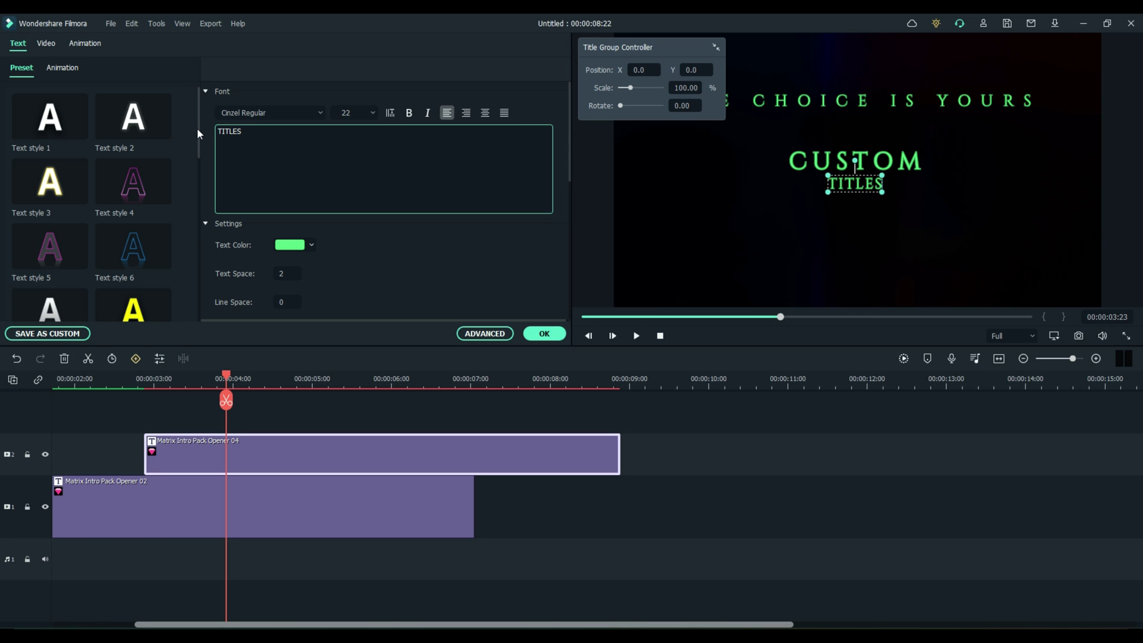
{"action": "left_click", "coordinate": [544, 333]}
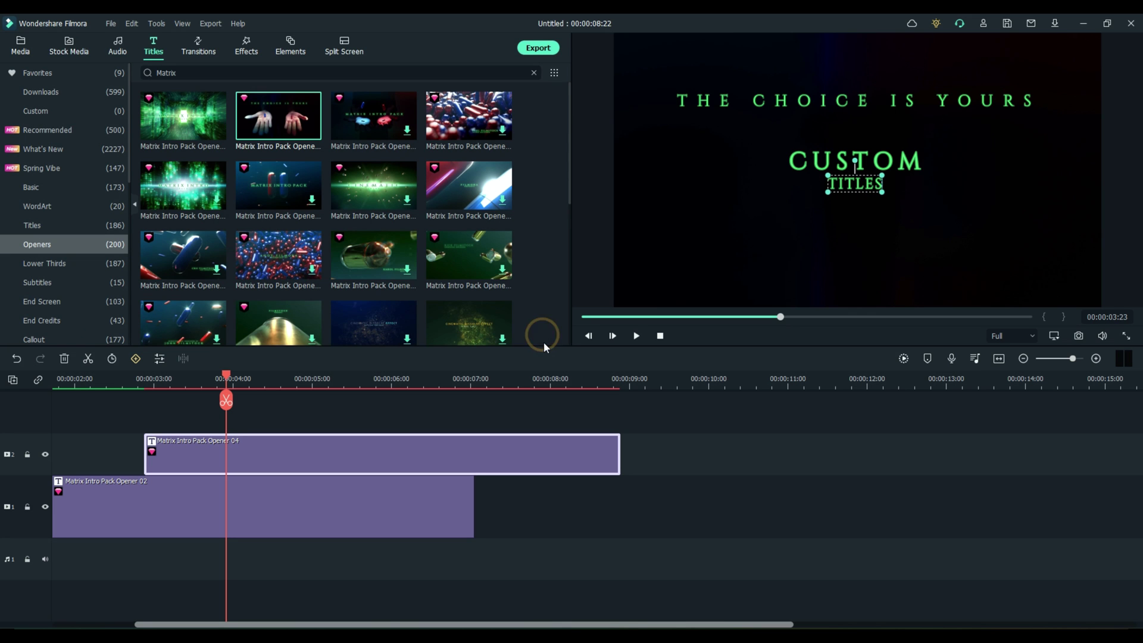
Step: Set Opener 04's opacity to about 46% and extend Opener 02 to end with it
{"action": "double_click", "coordinate": [285, 455]}
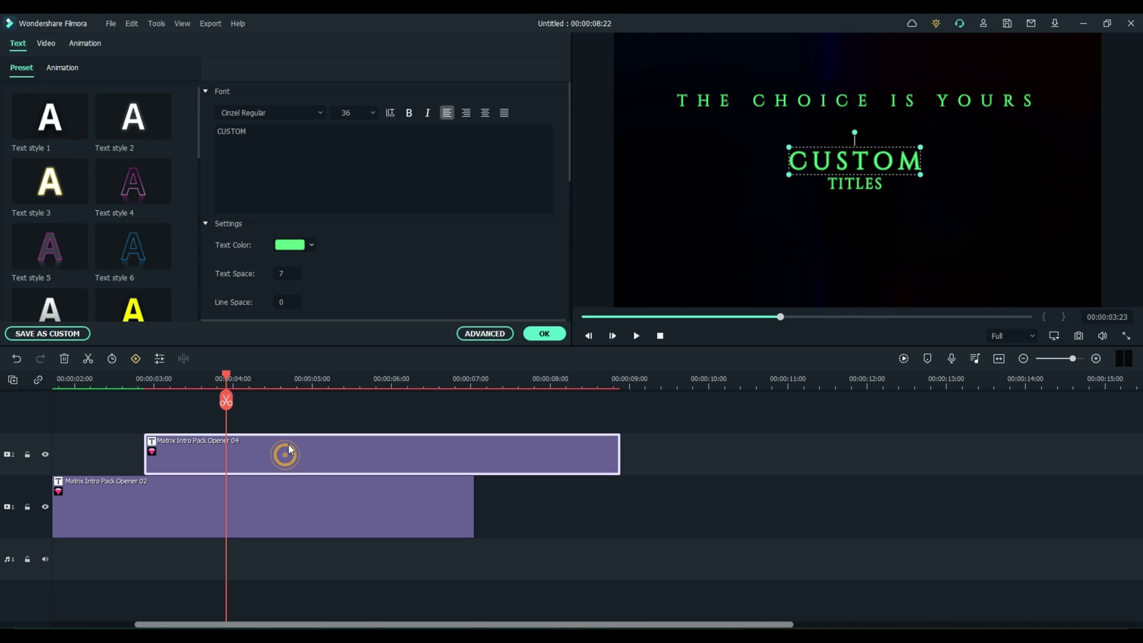
{"action": "left_click", "coordinate": [46, 43]}
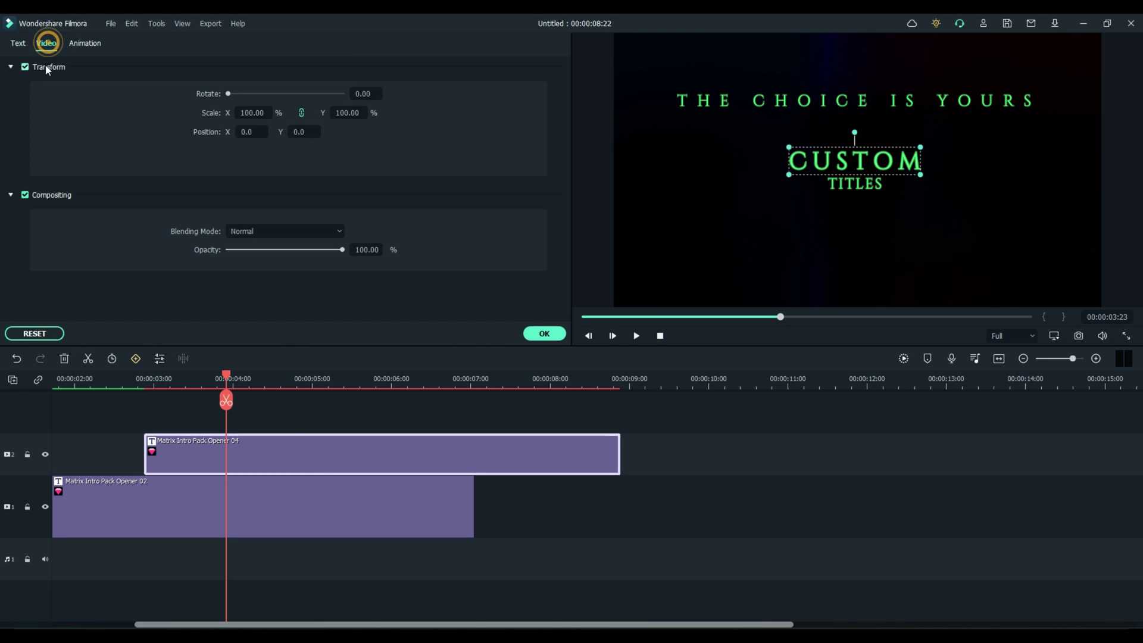
{"action": "left_click", "coordinate": [341, 250]}
{"action": "left_click_drag", "start_coordinate": [342, 252], "coordinate": [280, 256]}
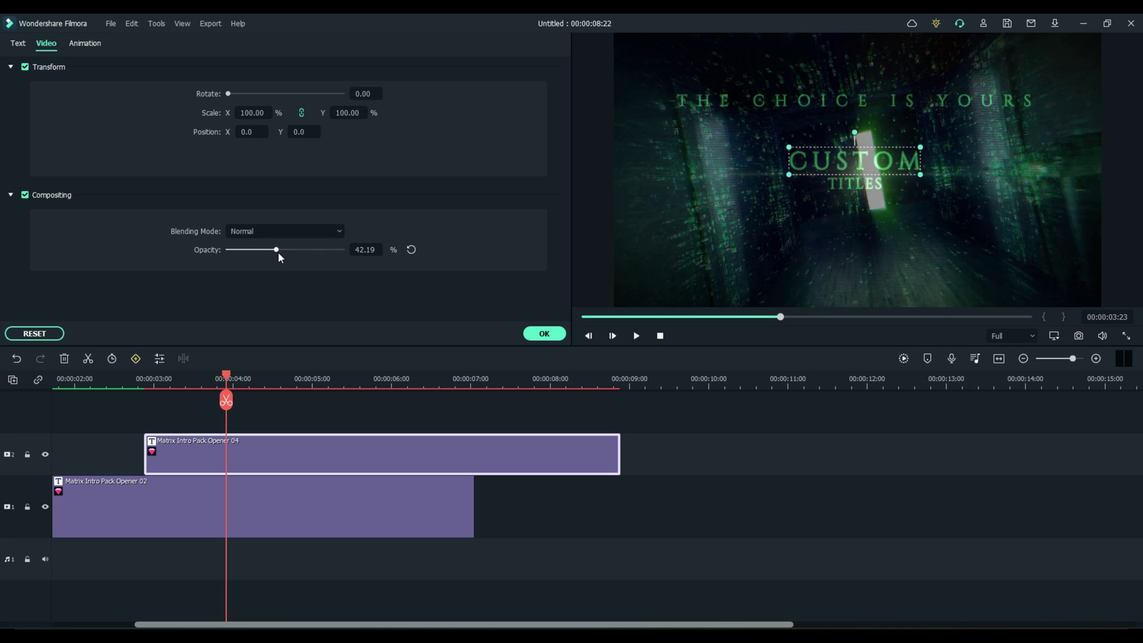
{"action": "left_click", "coordinate": [539, 335]}
{"action": "left_click", "coordinate": [447, 500]}
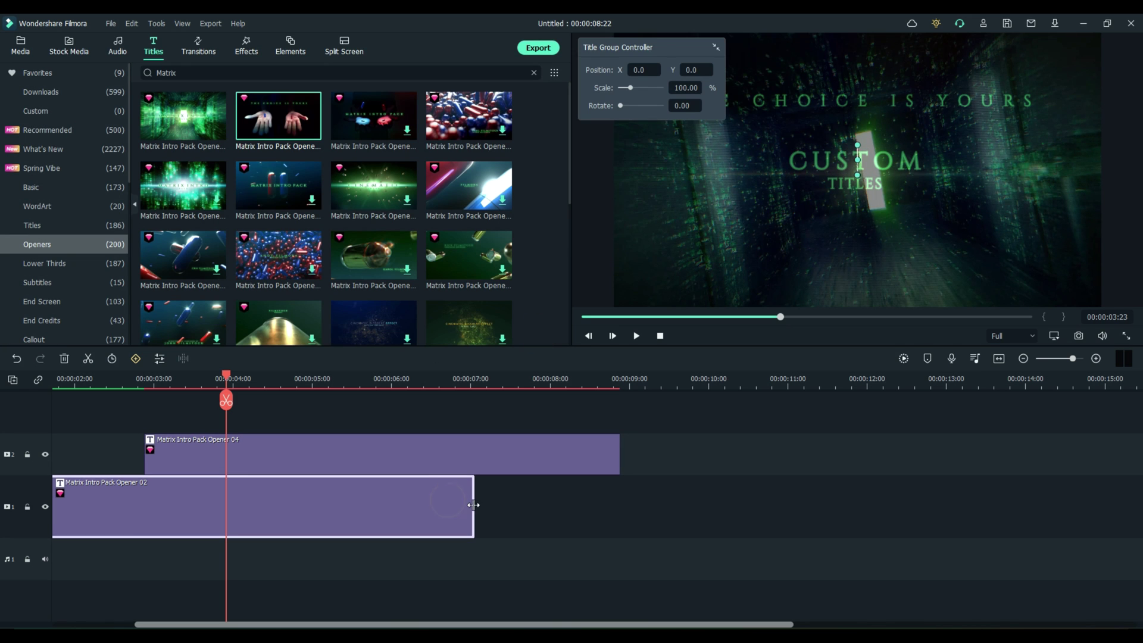
{"action": "left_click_drag", "start_coordinate": [470, 509], "coordinate": [619, 507]}
Step: Search the audio library for 'sci' to list sci-fi sounds
{"action": "left_click", "coordinate": [119, 45]}
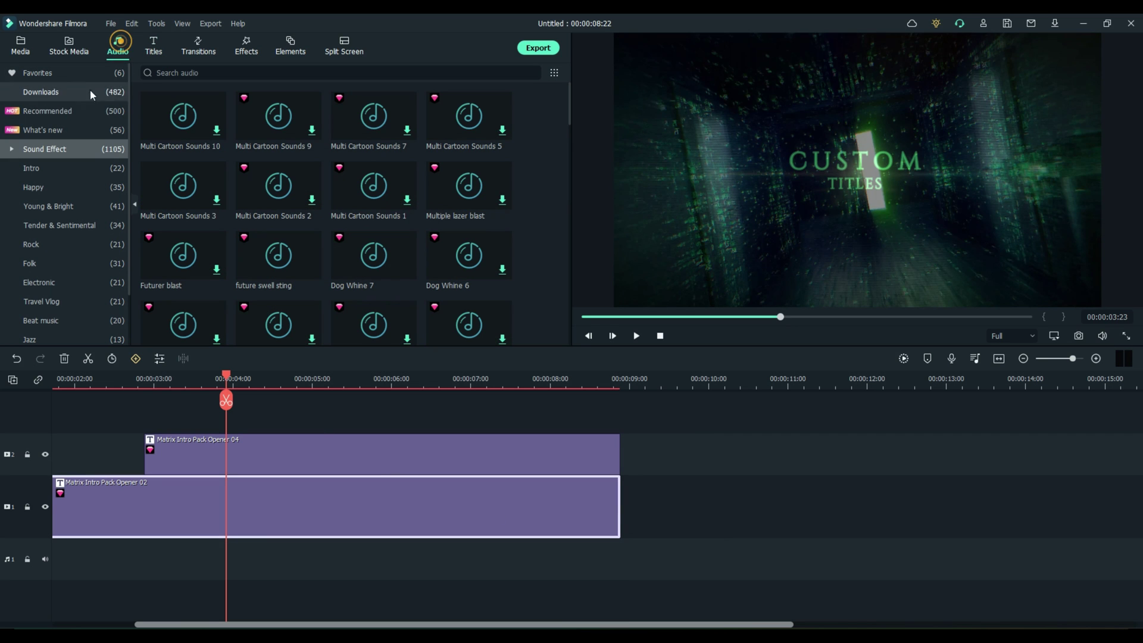
{"action": "left_click", "coordinate": [228, 70]}
{"action": "type", "text": "sci"}
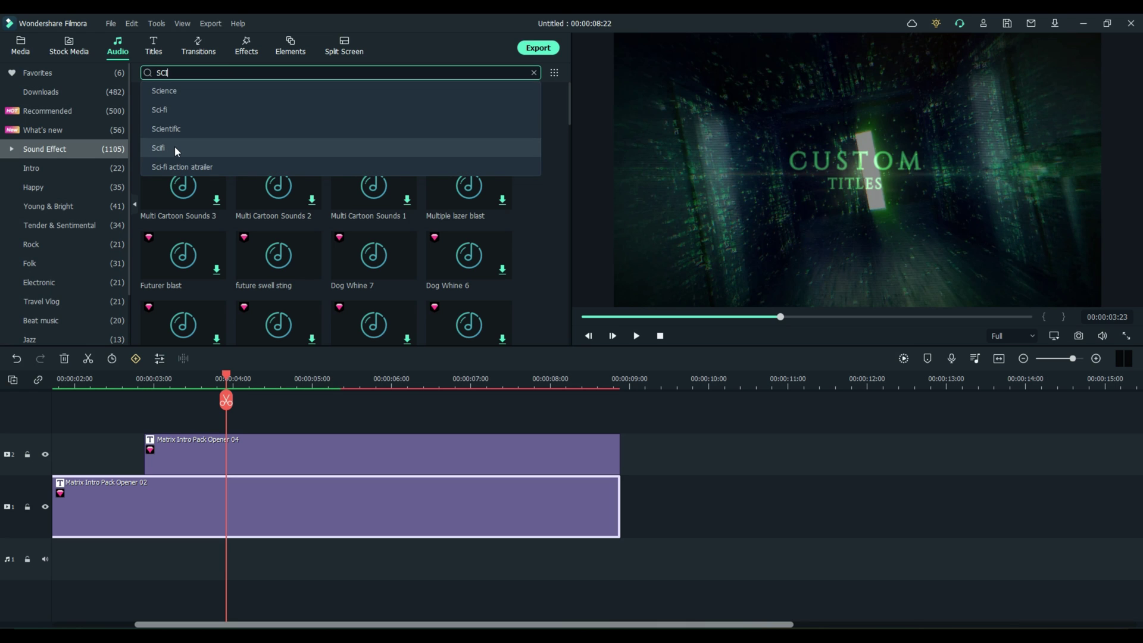
{"action": "left_click", "coordinate": [171, 112]}
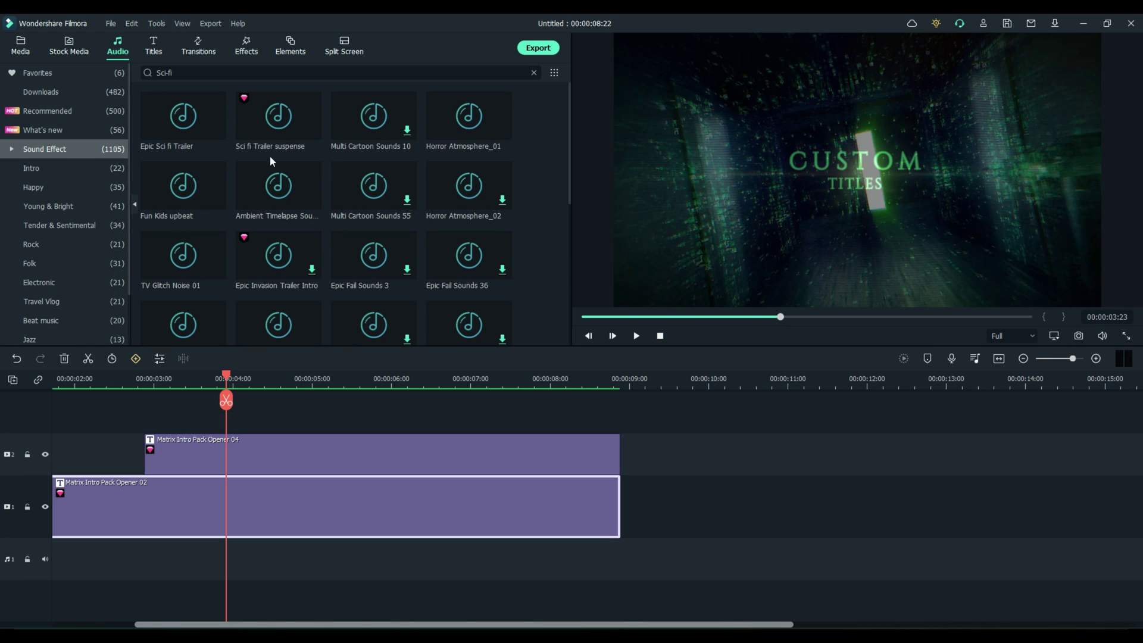
Step: Add Epic Sci fi Trailer to the audio track, starting at 00:00
{"action": "mouse_move", "coordinate": [209, 134]}
{"action": "left_click_drag", "start_coordinate": [194, 130], "coordinate": [126, 557]}
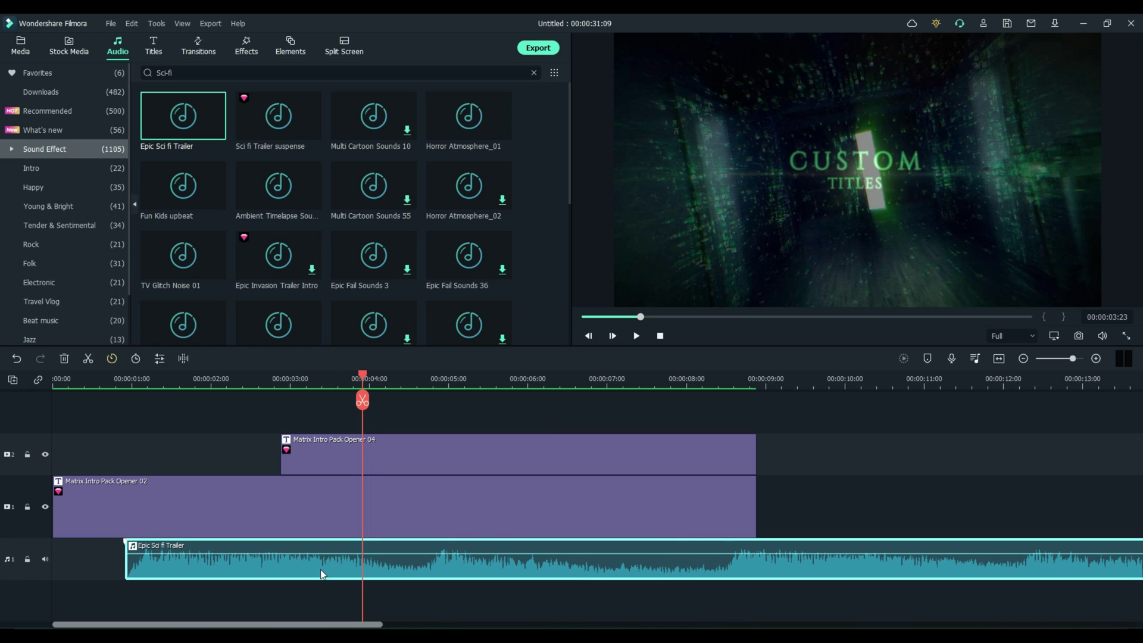
{"action": "left_click_drag", "start_coordinate": [291, 558], "coordinate": [223, 557]}
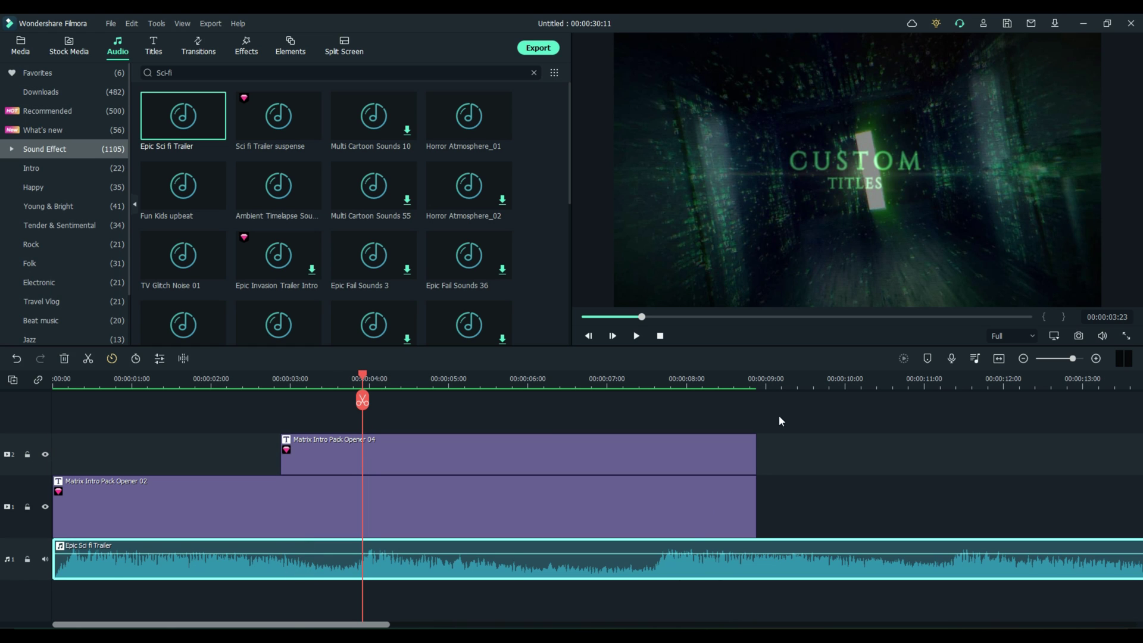
{"action": "scroll", "coordinate": [768, 383], "scroll_direction": "down", "scroll_amount": 3}
{"action": "scroll", "coordinate": [714, 386], "scroll_direction": "up", "scroll_amount": 2}
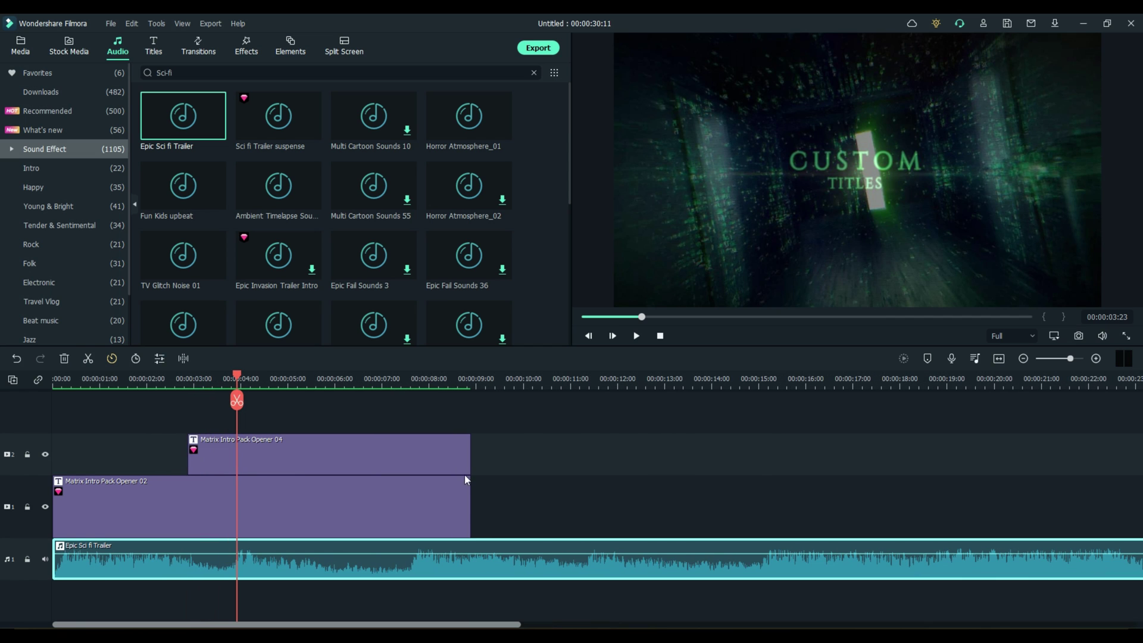
Step: Trim the Epic Sci fi Trailer audio to end with the titles and play from the start
{"action": "scroll", "coordinate": [857, 382], "scroll_direction": "up", "scroll_amount": 2}
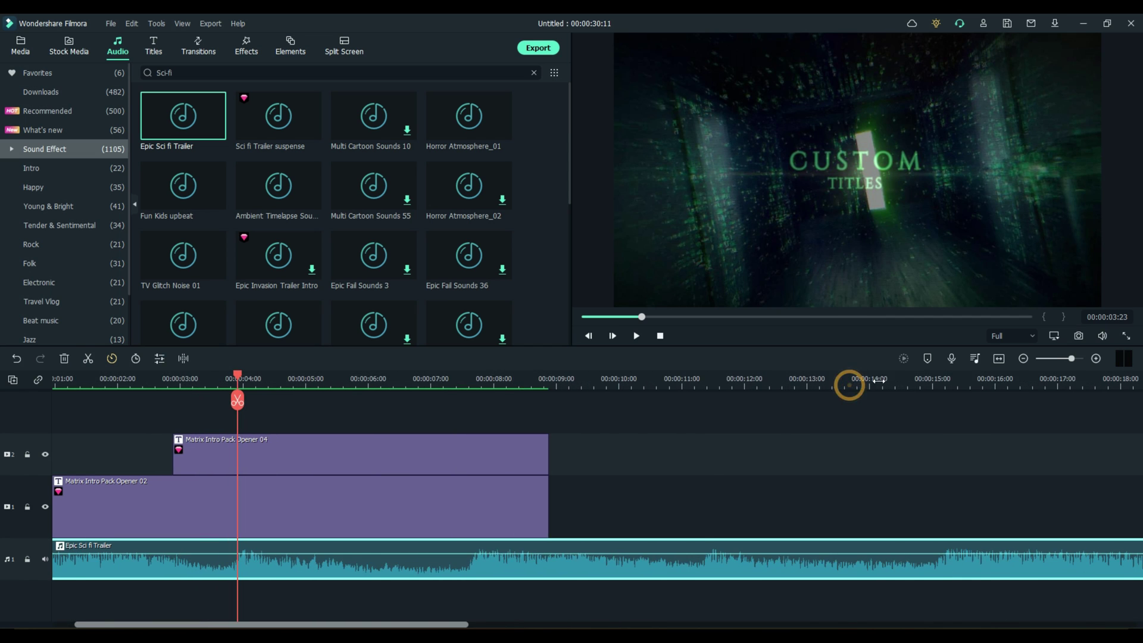
{"action": "scroll", "coordinate": [773, 385], "scroll_direction": "down", "scroll_amount": 4}
{"action": "scroll", "coordinate": [737, 387], "scroll_direction": "up", "scroll_amount": 1}
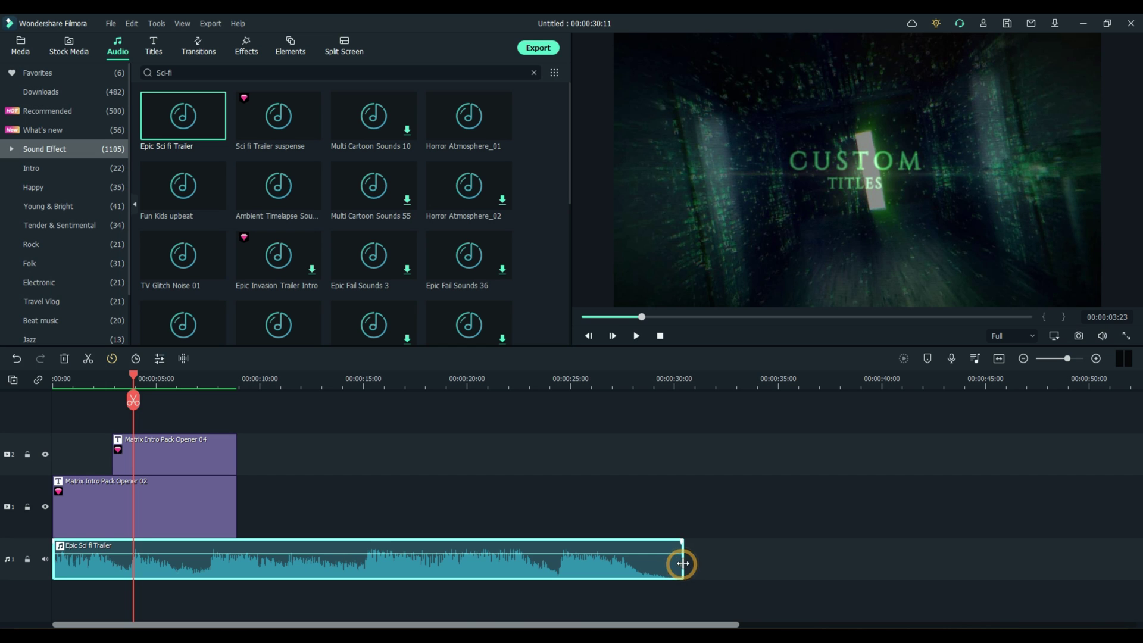
{"action": "left_click_drag", "start_coordinate": [682, 566], "coordinate": [236, 544]}
{"action": "left_click_drag", "start_coordinate": [132, 375], "coordinate": [54, 376]}
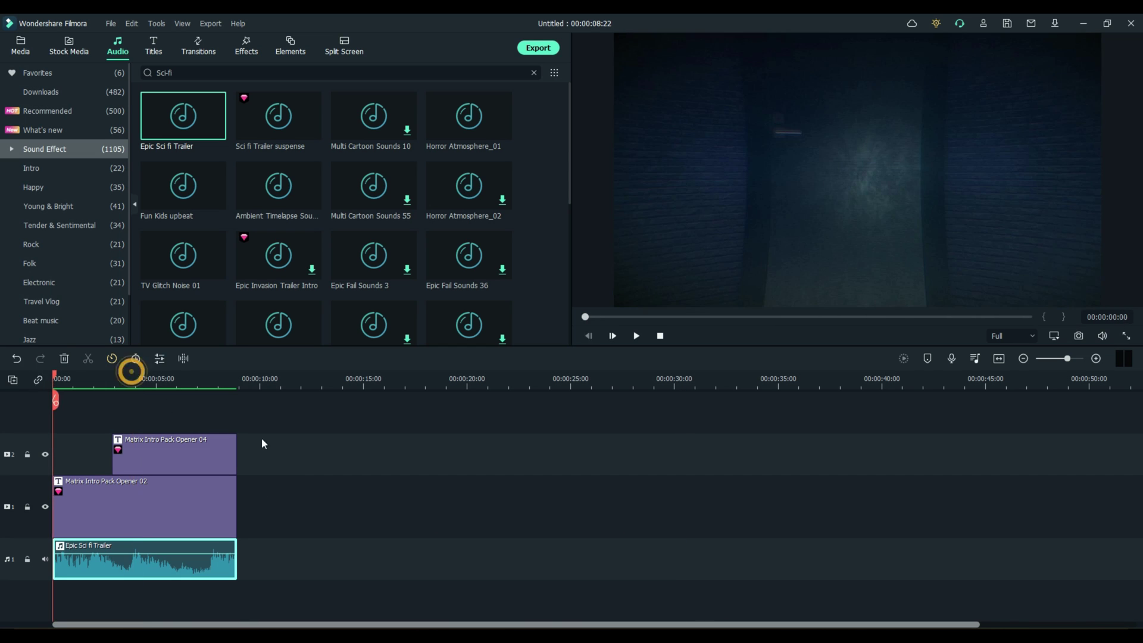
{"action": "left_click", "coordinate": [636, 337]}
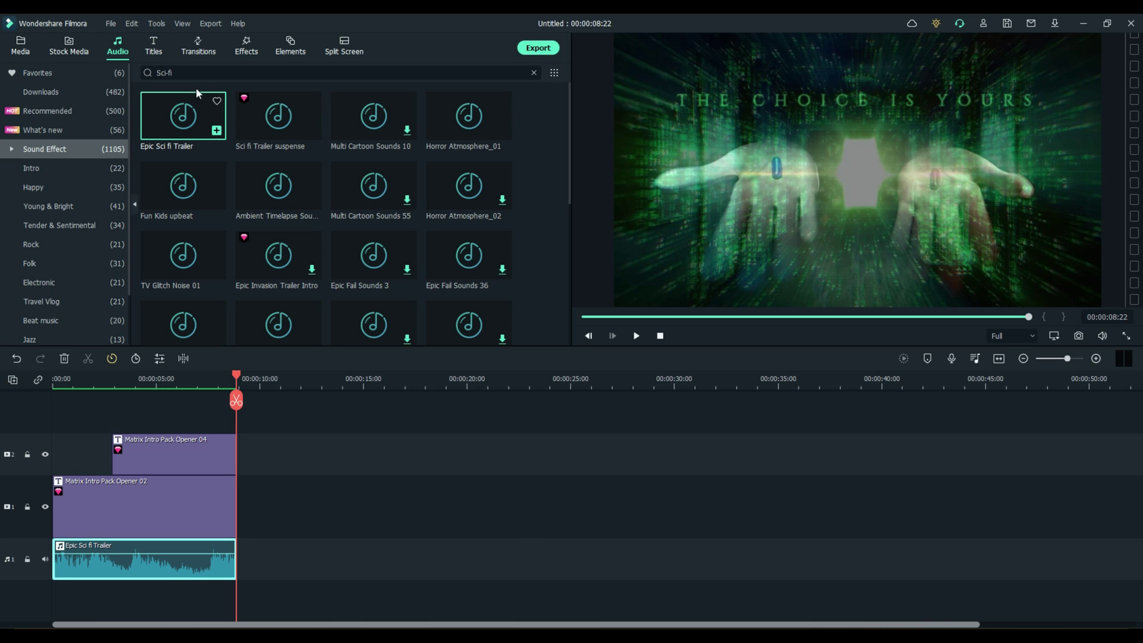
Step: Switch back to the Titles library and scroll through its categories
{"action": "left_click", "coordinate": [154, 47]}
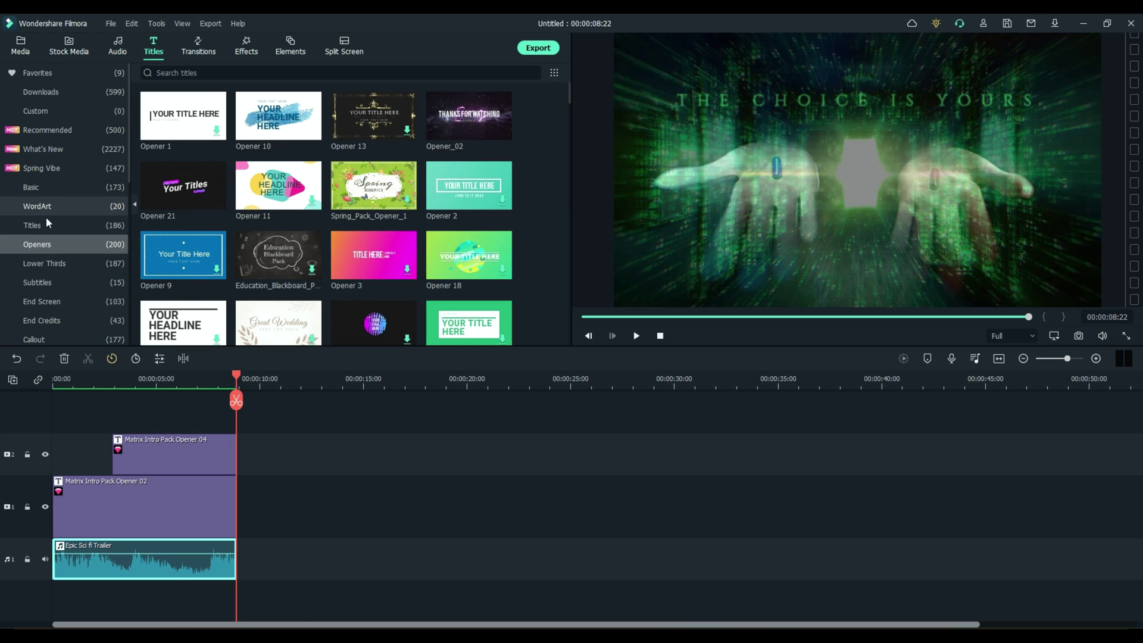
{"action": "scroll", "coordinate": [48, 306], "scroll_direction": "down", "scroll_amount": 1}
{"action": "scroll", "coordinate": [48, 306], "scroll_direction": "up", "scroll_amount": 1}
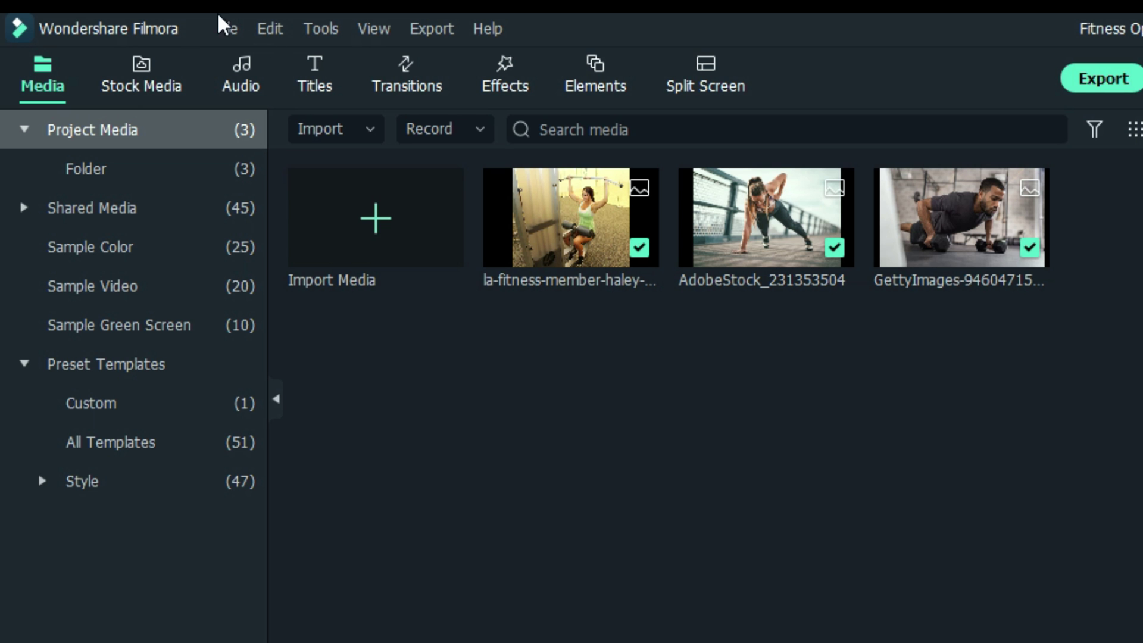
Step: Show Pixabay stock videos and photos in the Stock Media library
{"action": "left_click", "coordinate": [151, 66]}
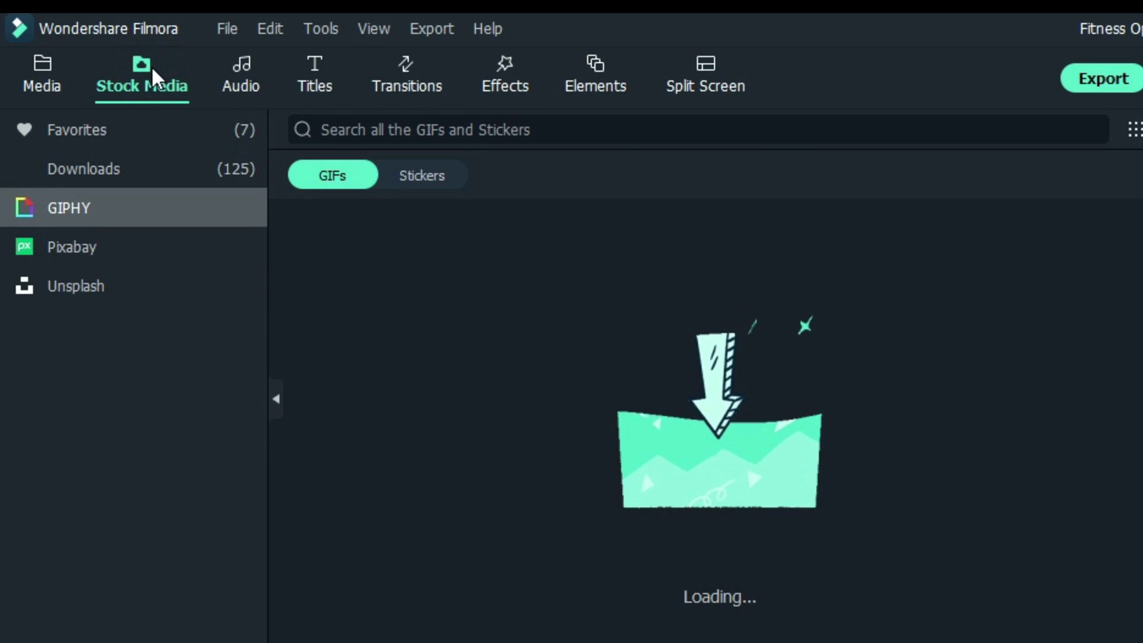
{"action": "left_click", "coordinate": [88, 239]}
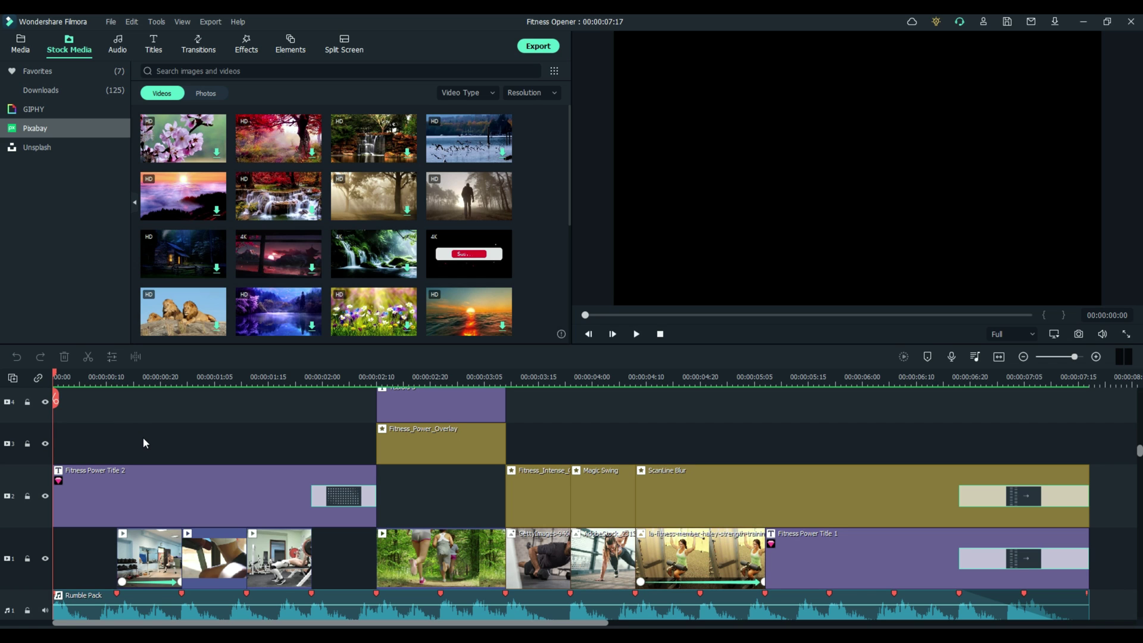
Step: Scroll through the Fitness Opener timeline tracks to review them
{"action": "scroll", "coordinate": [143, 443], "scroll_direction": "up", "scroll_amount": 1}
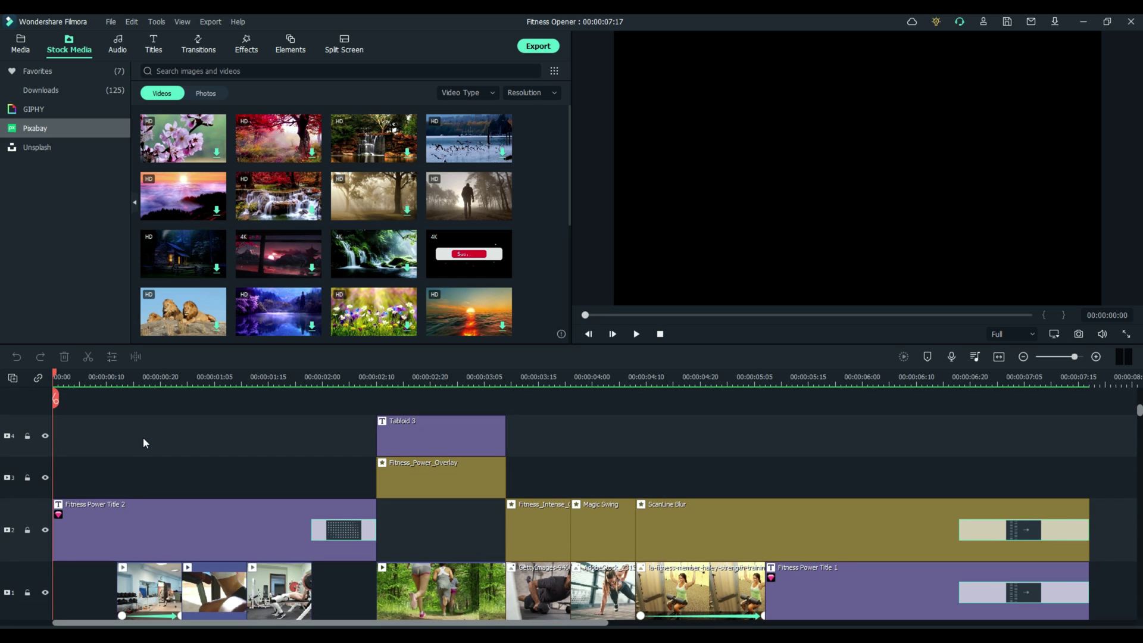
{"action": "scroll", "coordinate": [143, 441], "scroll_direction": "down", "scroll_amount": 1}
{"action": "scroll", "coordinate": [143, 440], "scroll_direction": "up", "scroll_amount": 1}
{"action": "scroll", "coordinate": [205, 448], "scroll_direction": "down", "scroll_amount": 1}
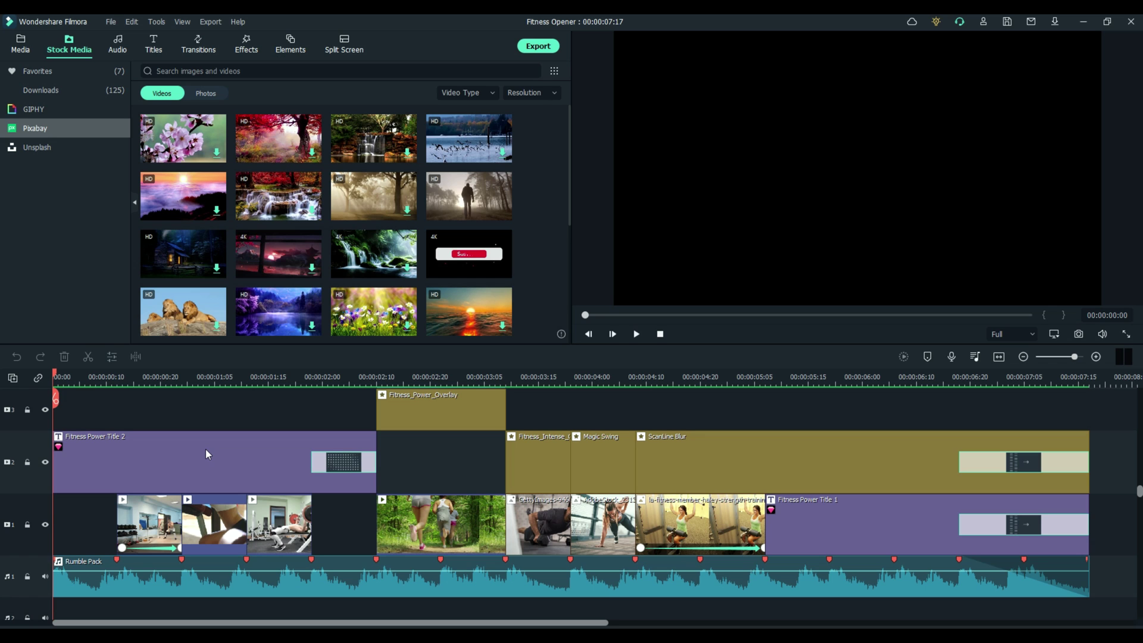
{"action": "scroll", "coordinate": [201, 460], "scroll_direction": "down", "scroll_amount": 1}
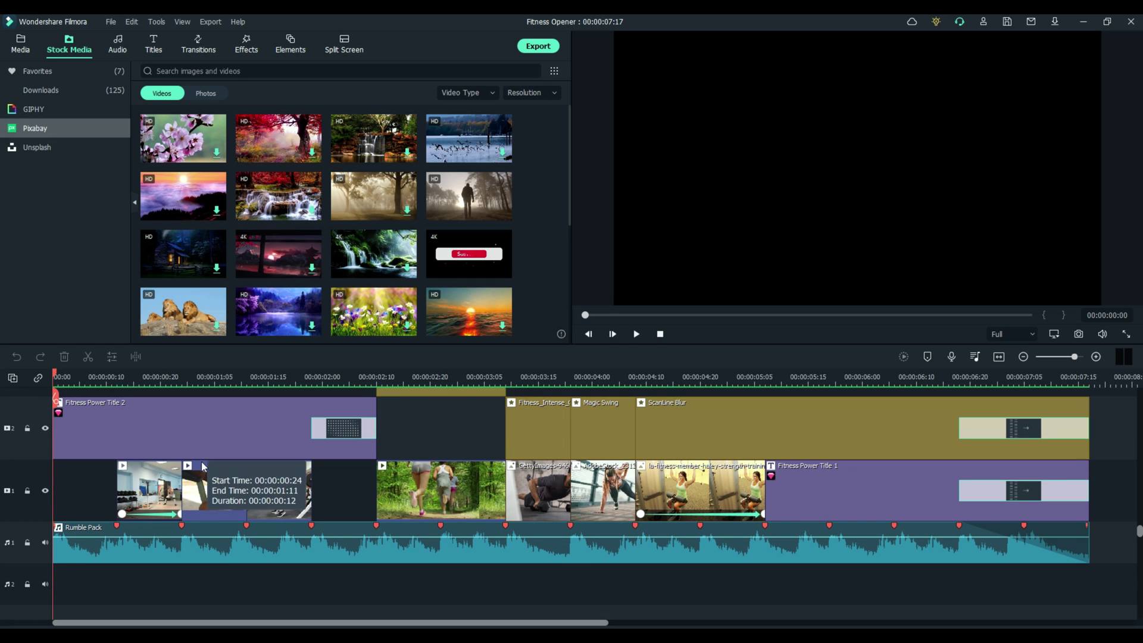
{"action": "mouse_move", "coordinate": [78, 537]}
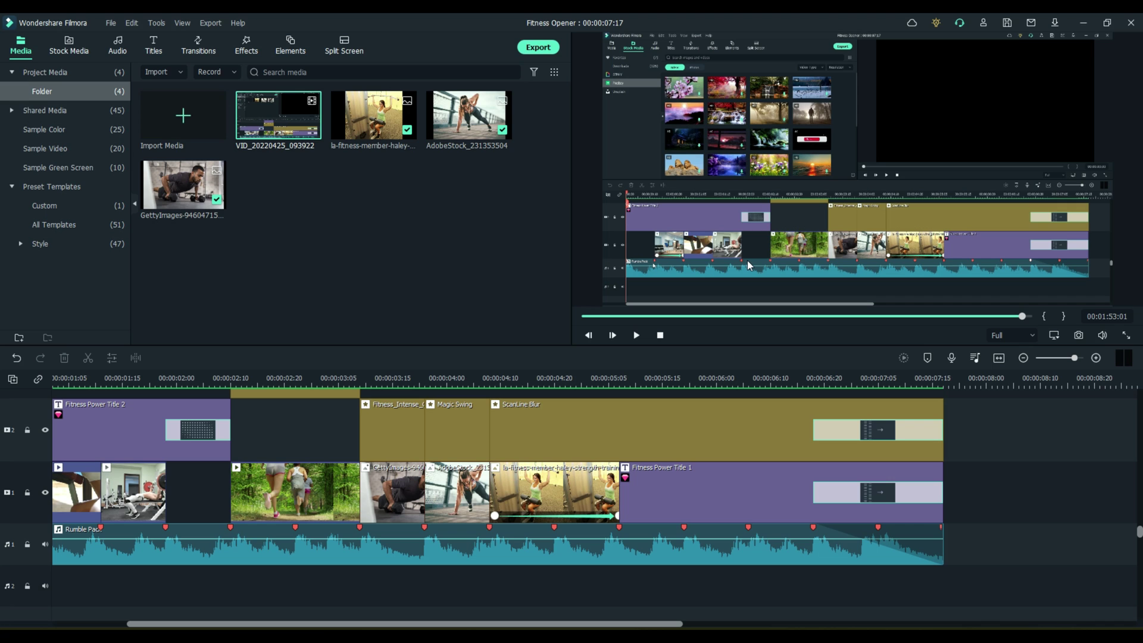
Step: Jump to the timeline start and reveal video tracks 3 and 4 above track 2
{"action": "key", "text": "Home"}
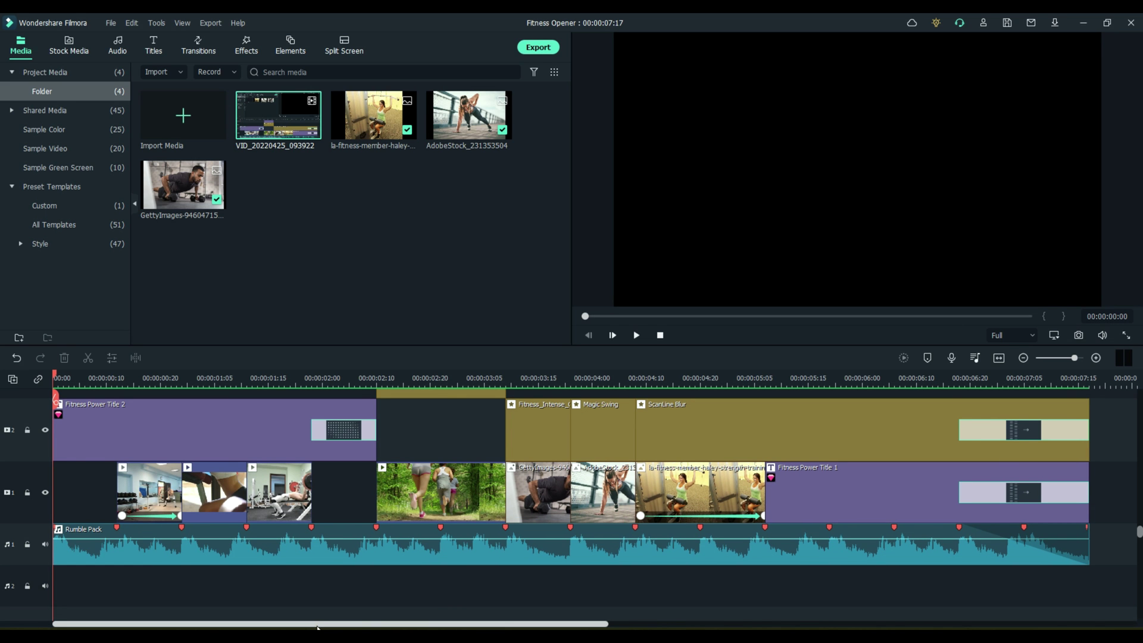
{"action": "left_click_drag", "start_coordinate": [323, 623], "coordinate": [250, 623]}
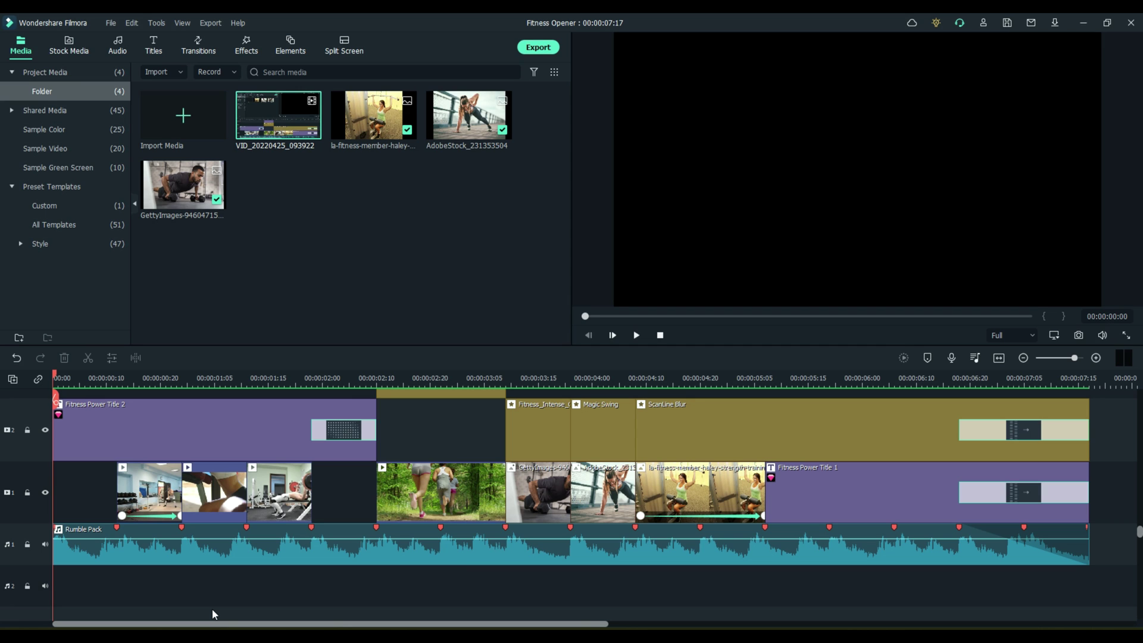
{"action": "scroll", "coordinate": [218, 601], "scroll_direction": "up", "scroll_amount": 3}
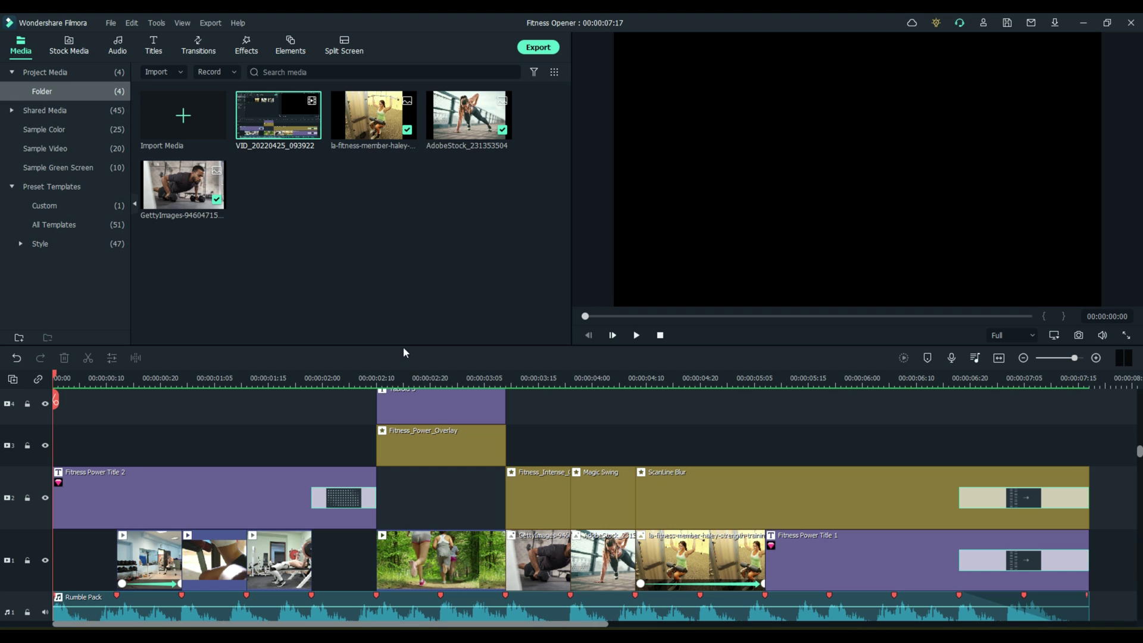
Step: Enlarge the timeline panel to show every track and mute the Rumble Pack audio track
{"action": "left_click_drag", "start_coordinate": [403, 349], "coordinate": [402, 295]}
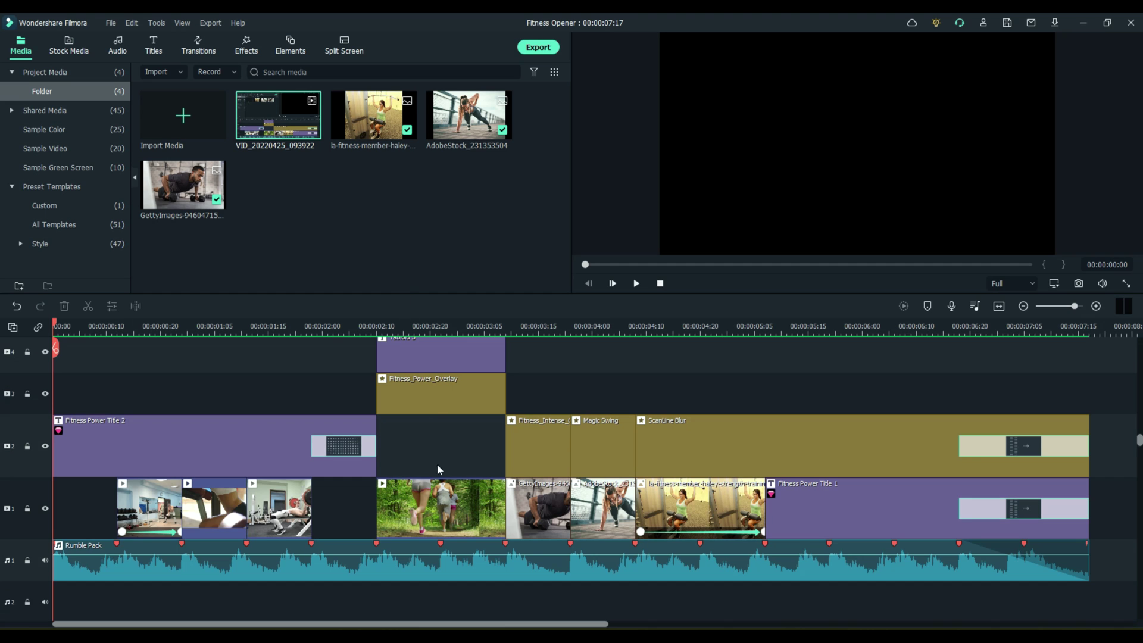
{"action": "scroll", "coordinate": [301, 399], "scroll_direction": "up", "scroll_amount": 2}
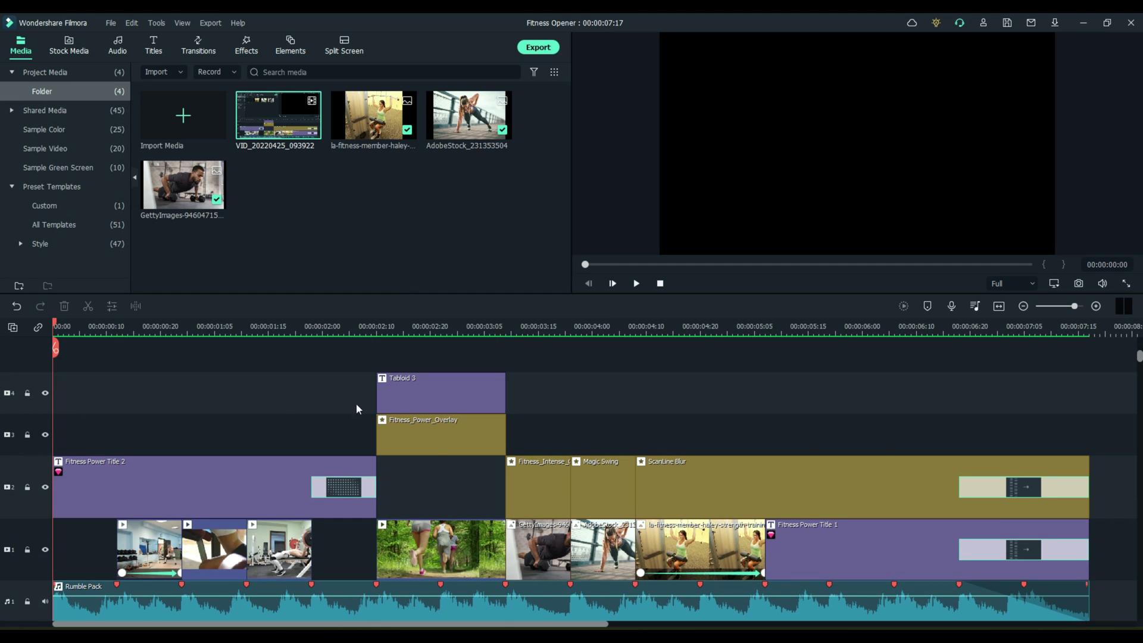
{"action": "left_click_drag", "start_coordinate": [1138, 357], "coordinate": [1138, 402]}
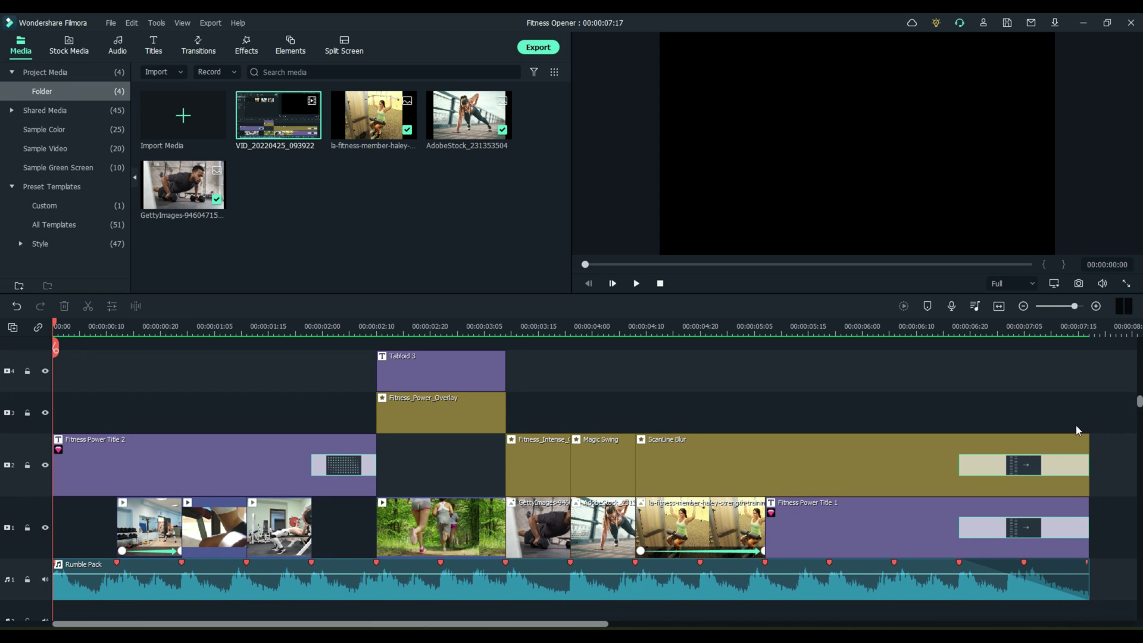
{"action": "left_click", "coordinate": [45, 580]}
{"action": "left_click", "coordinate": [45, 580]}
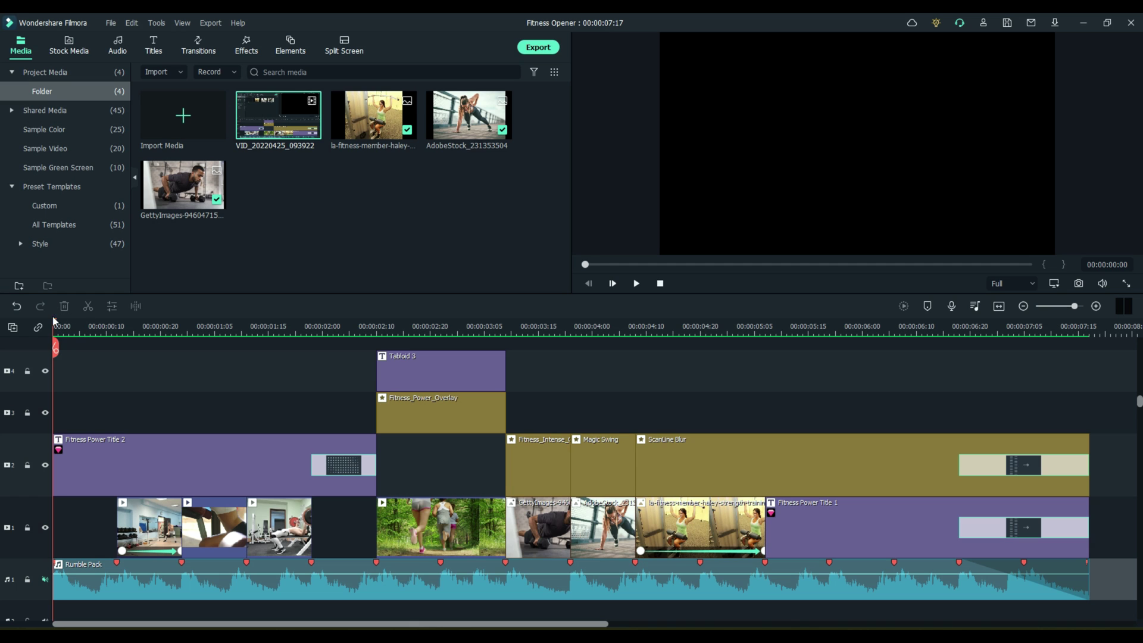
{"action": "left_click_drag", "start_coordinate": [55, 326], "coordinate": [139, 326]}
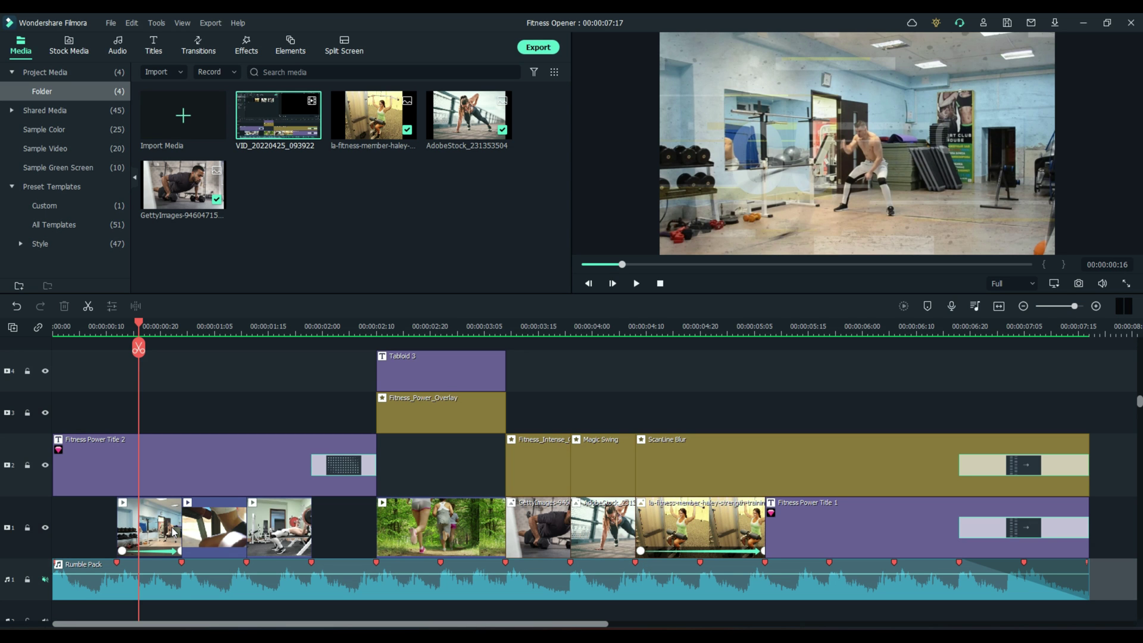
{"action": "left_click_drag", "start_coordinate": [141, 324], "coordinate": [2, 402]}
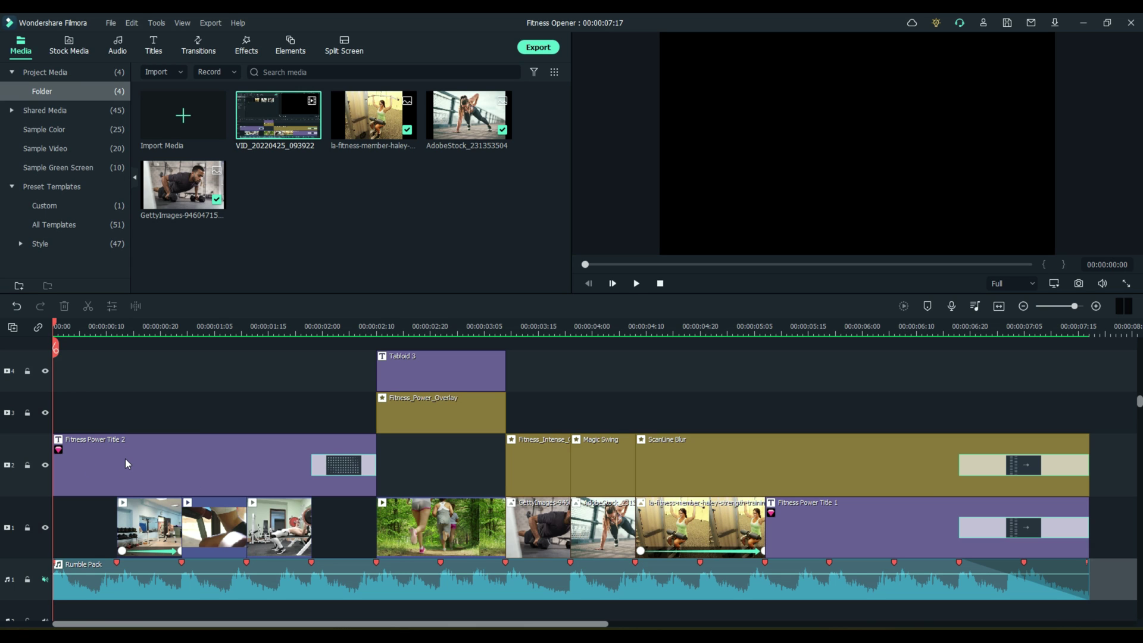
Step: Hide tracks 4, 3 and 1, then scrub to watch the 05 GAME ON title alone
{"action": "left_click", "coordinate": [45, 370]}
{"action": "left_click", "coordinate": [44, 413]}
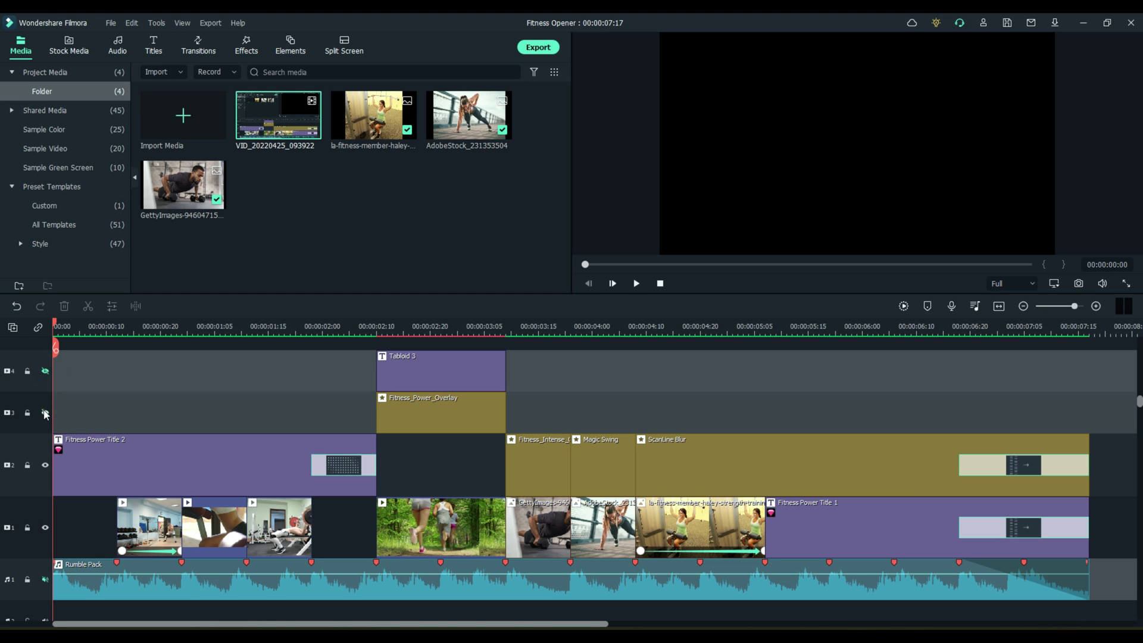
{"action": "left_click", "coordinate": [45, 527]}
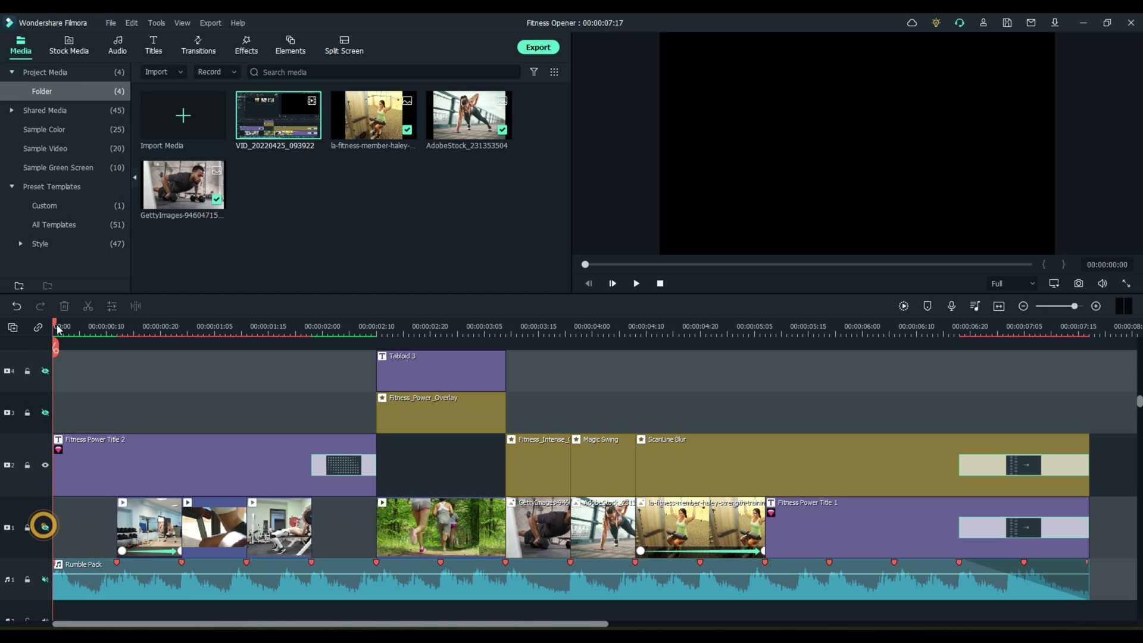
{"action": "left_click_drag", "start_coordinate": [58, 327], "coordinate": [344, 332]}
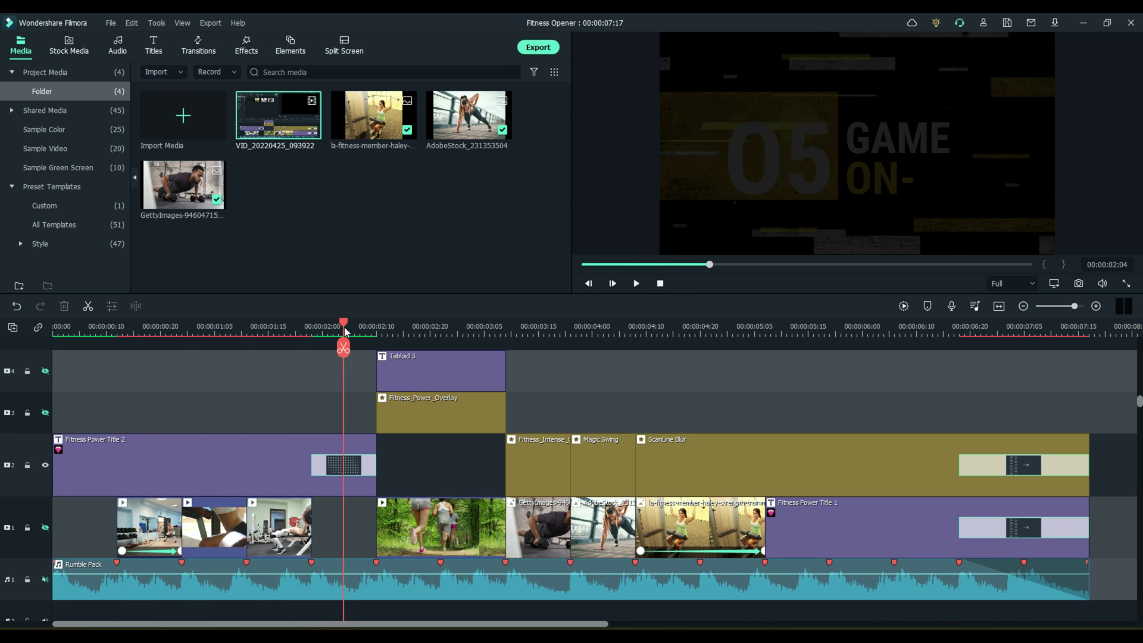
Step: Check the title's closing transition, unhide track 1's gym footage, and scrub near the start
{"action": "left_click", "coordinate": [328, 469]}
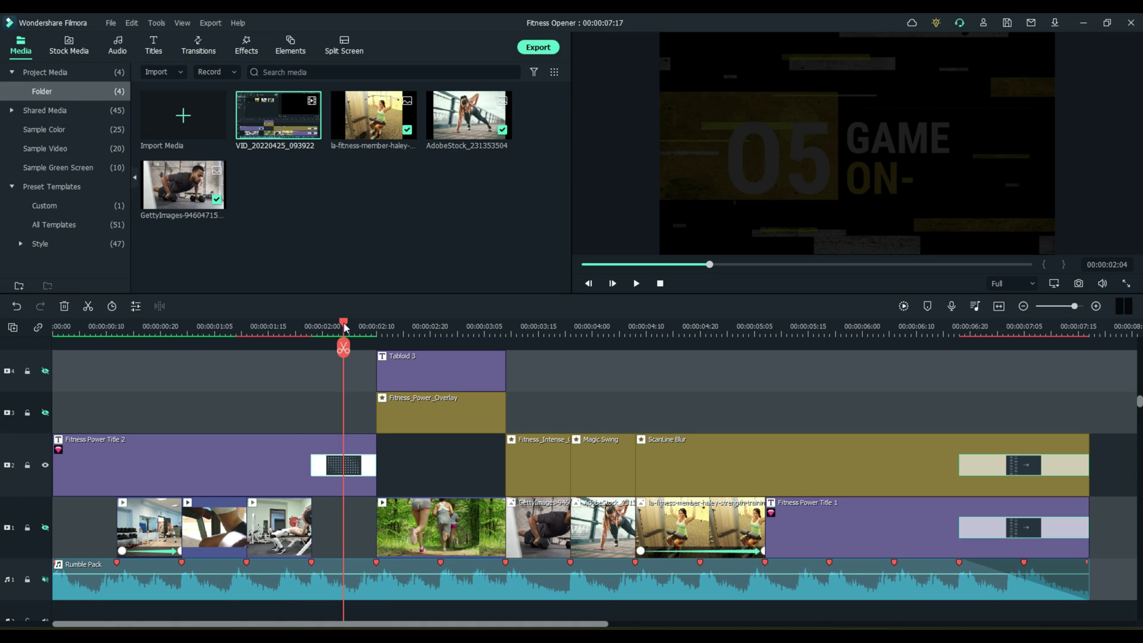
{"action": "left_click_drag", "start_coordinate": [380, 2], "coordinate": [316, 11]}
{"action": "left_click_drag", "start_coordinate": [309, 328], "coordinate": [290, 331]}
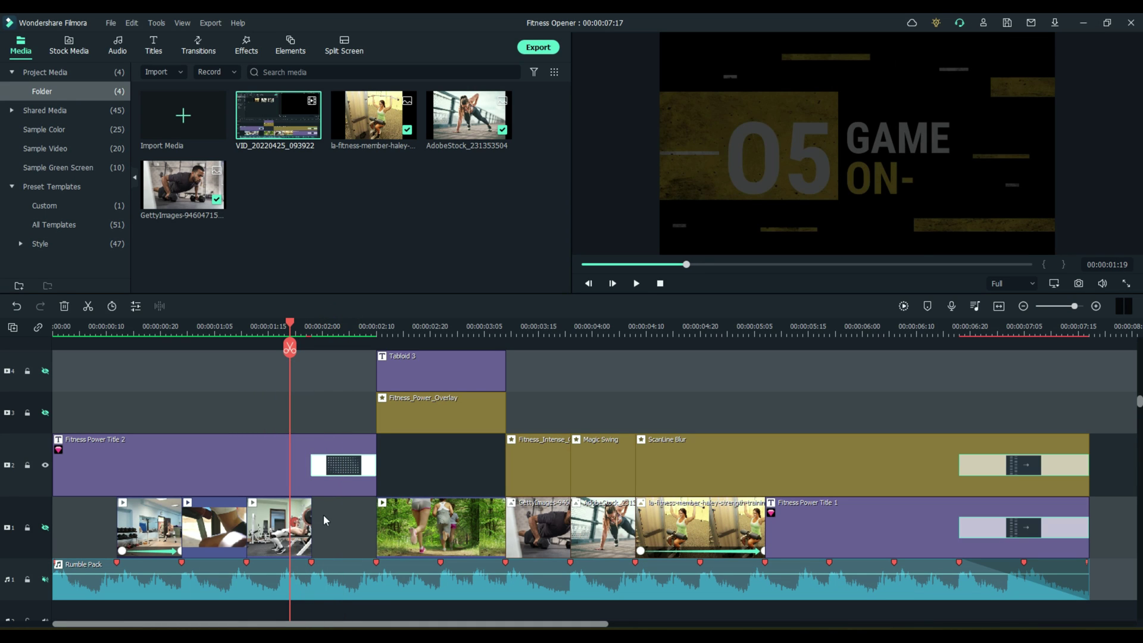
{"action": "left_click", "coordinate": [45, 528]}
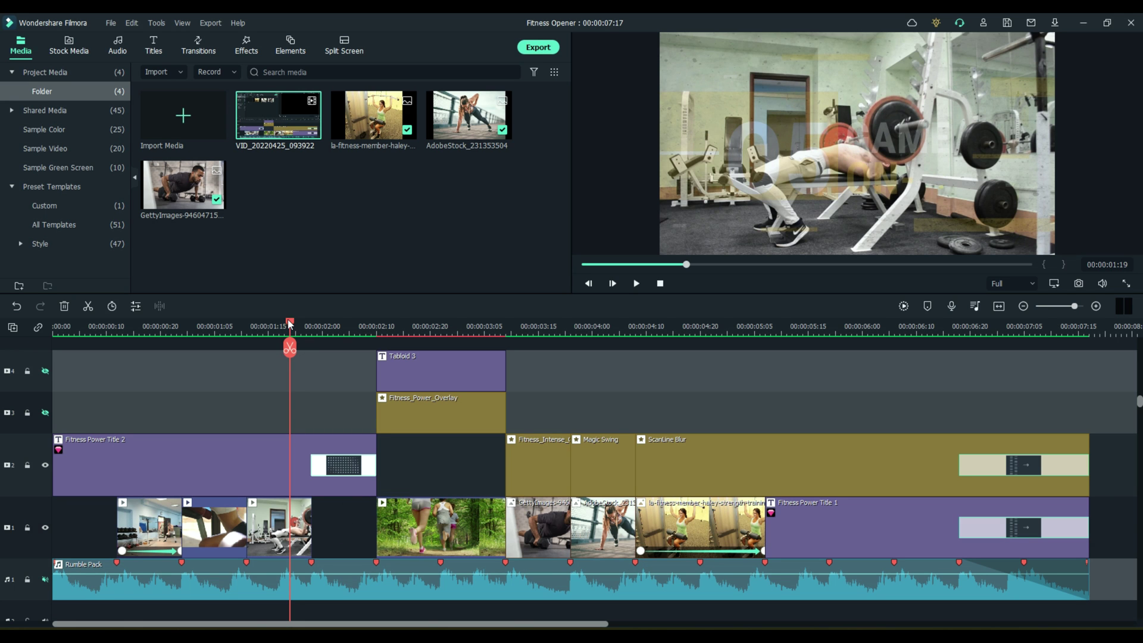
{"action": "left_click_drag", "start_coordinate": [290, 325], "coordinate": [107, 333]}
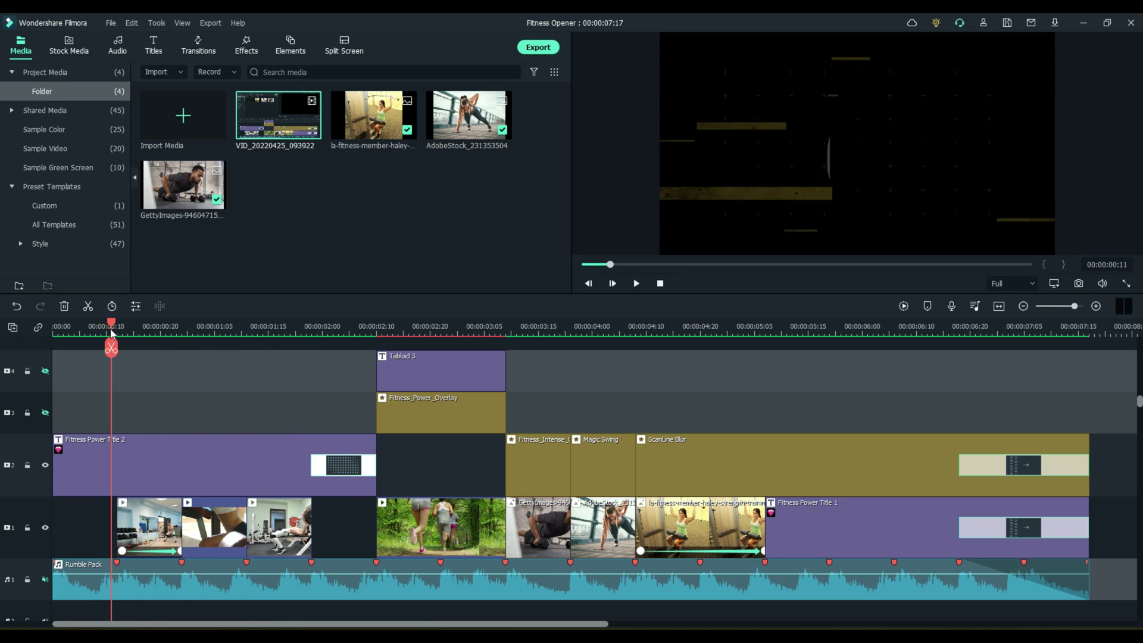
{"action": "left_click_drag", "start_coordinate": [113, 332], "coordinate": [149, 339]}
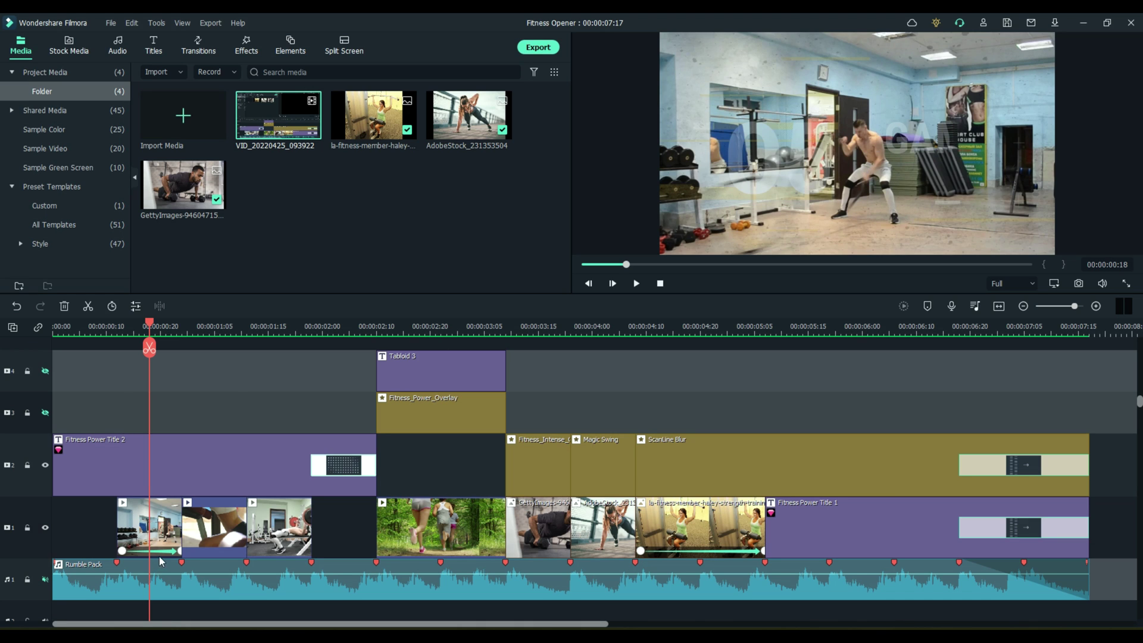
Step: Open the first gym clip's custom animation and scrub its scale keyframes from 172% to 100%
{"action": "left_click", "coordinate": [122, 549]}
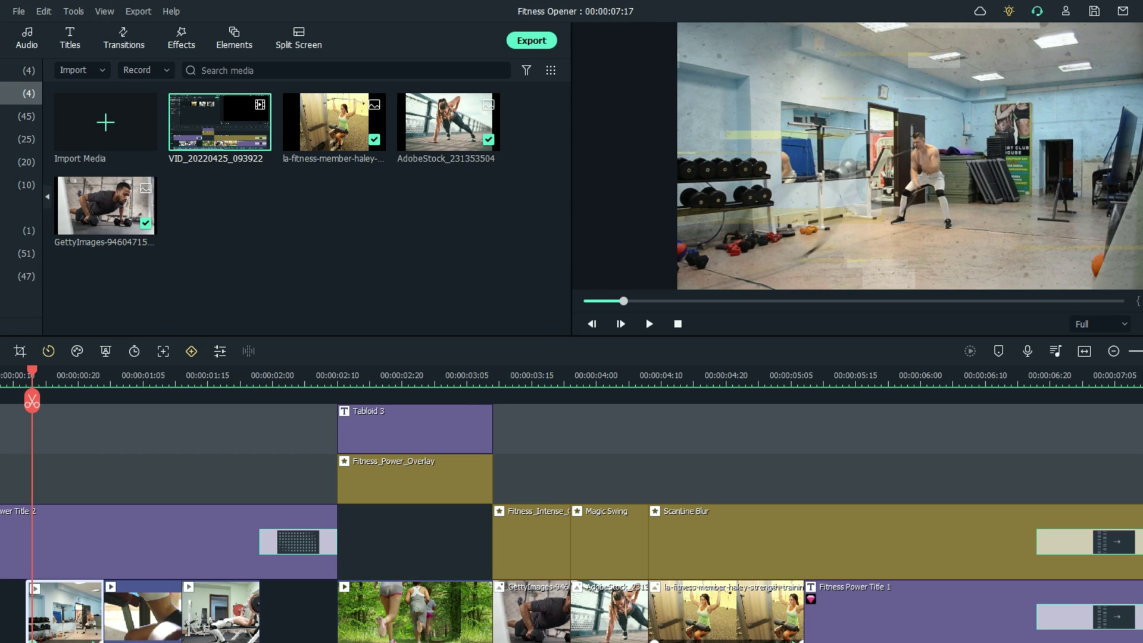
{"action": "double_click", "coordinate": [34, 633]}
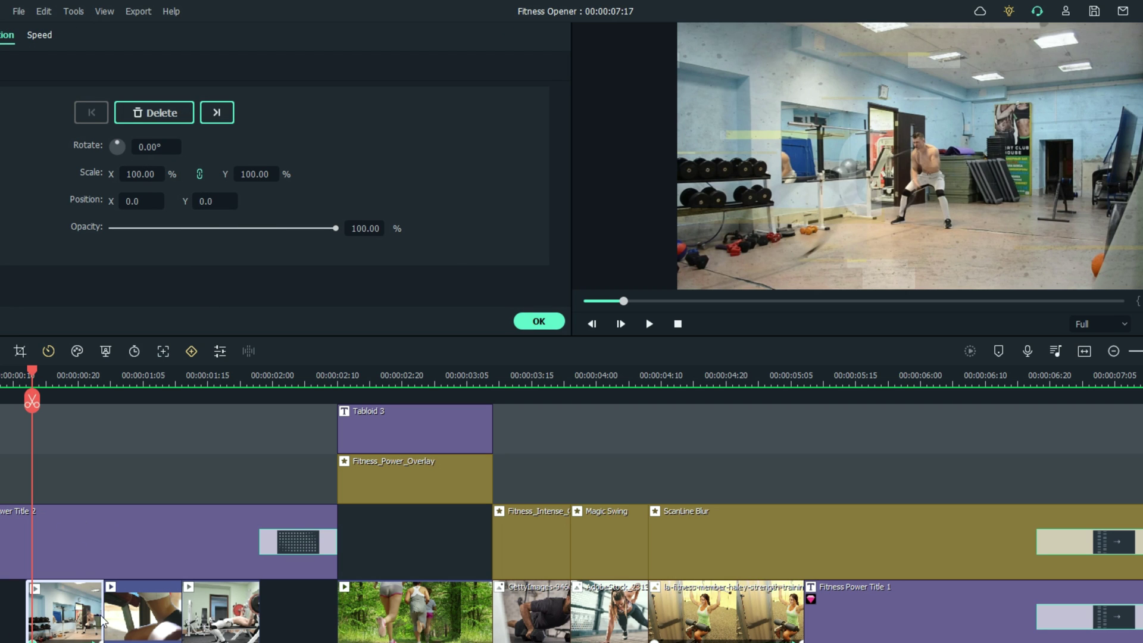
{"action": "left_click", "coordinate": [34, 370]}
{"action": "left_click_drag", "start_coordinate": [34, 369], "coordinate": [103, 378]}
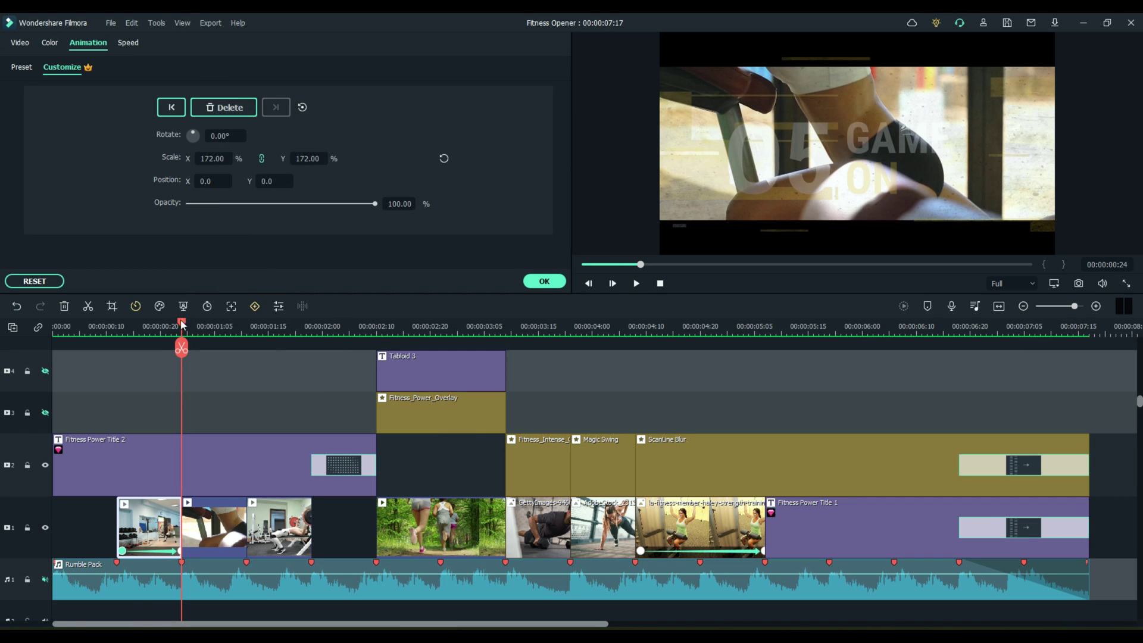
{"action": "left_click_drag", "start_coordinate": [176, 324], "coordinate": [386, 334]}
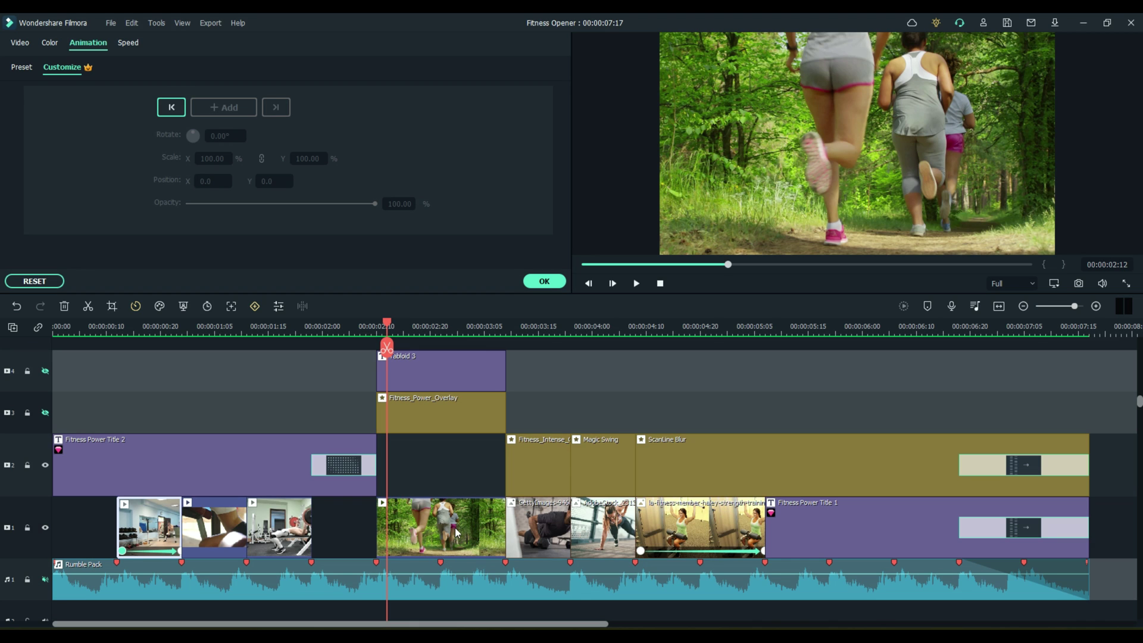
Step: Unhide tracks 3 and 4, then scrub Fitness_Power_Overlay and the RUN title over the forest clip
{"action": "left_click", "coordinate": [46, 413]}
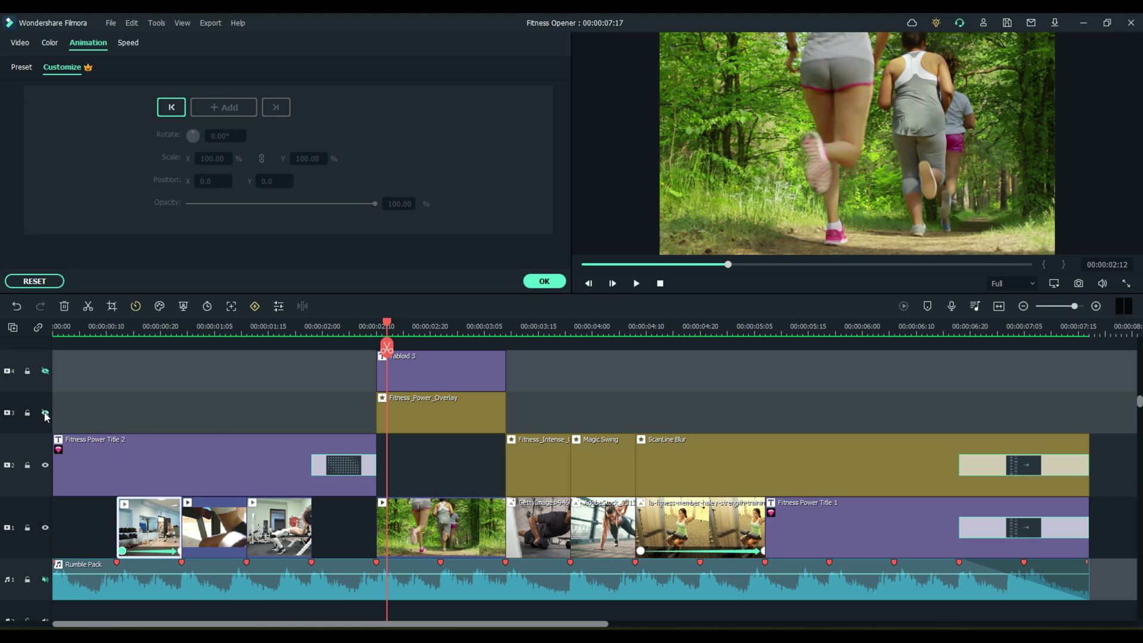
{"action": "left_click", "coordinate": [428, 413]}
{"action": "mouse_move", "coordinate": [388, 329]}
{"action": "left_mouse_down"}
{"action": "mouse_move", "coordinate": [484, 335]}
{"action": "mouse_move", "coordinate": [397, 345]}
{"action": "left_mouse_up"}
{"action": "left_click", "coordinate": [45, 372]}
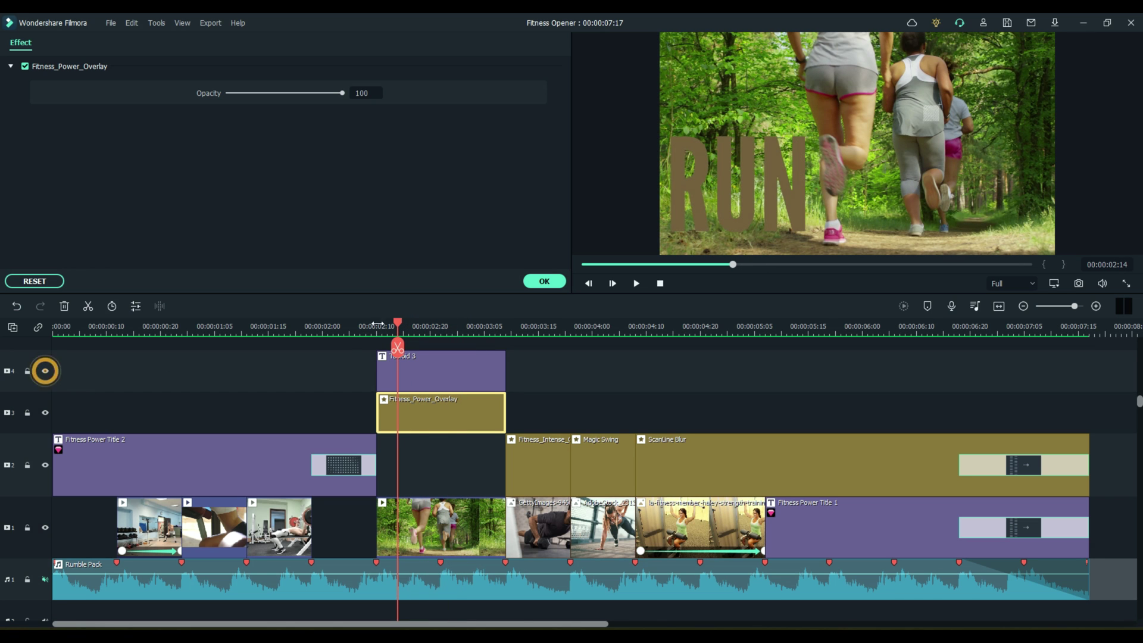
{"action": "left_click_drag", "start_coordinate": [399, 325], "coordinate": [531, 337]}
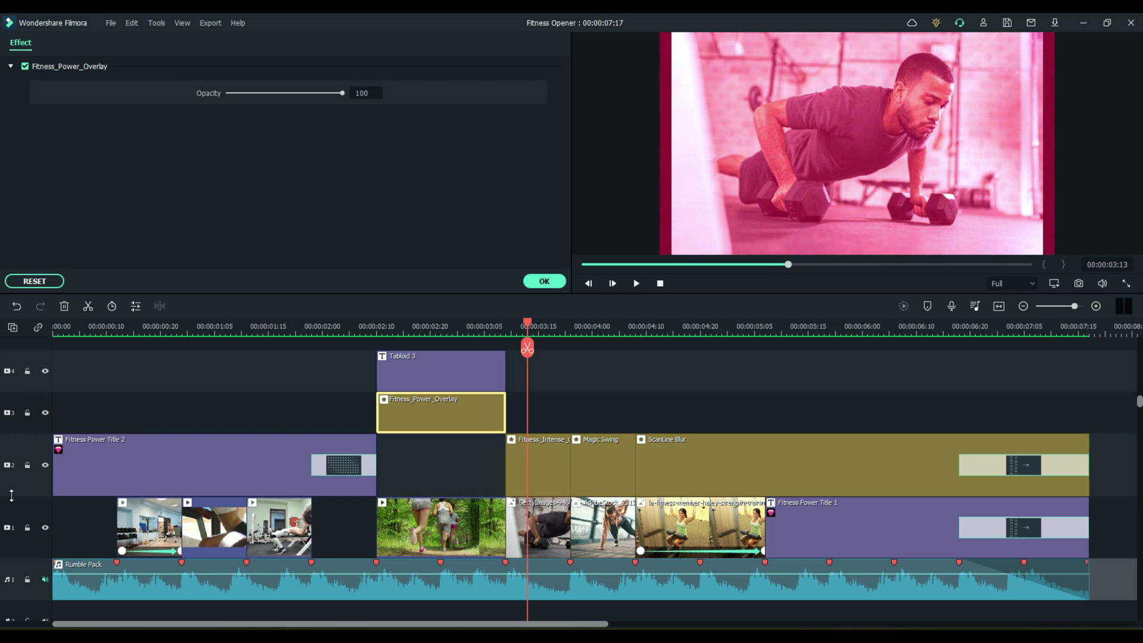
{"action": "left_click", "coordinate": [46, 470]}
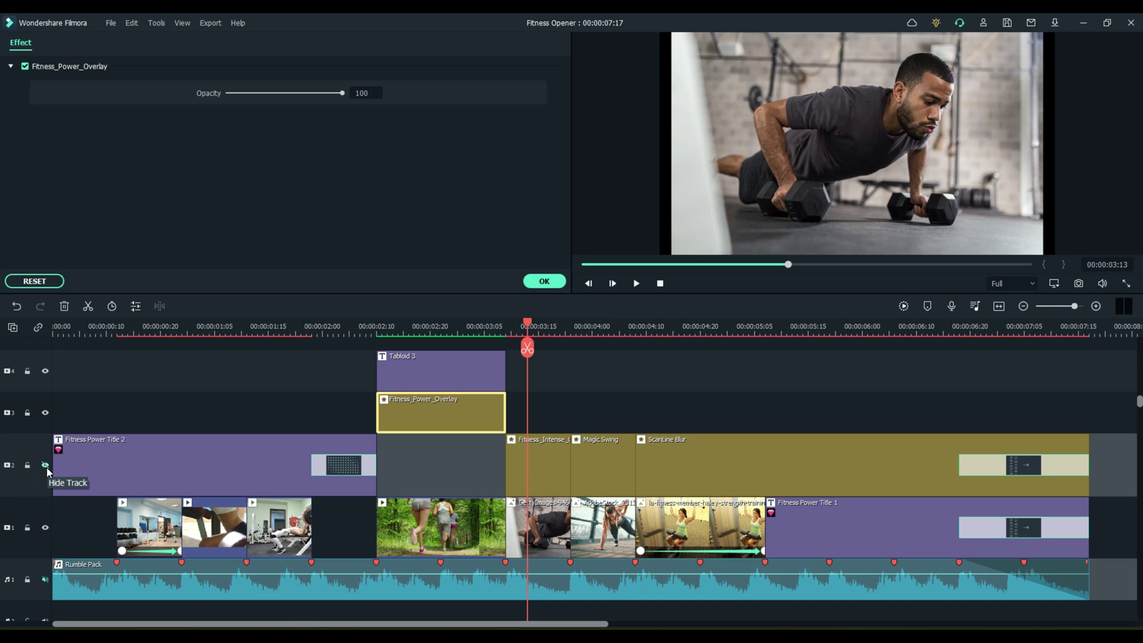
{"action": "left_click", "coordinate": [46, 467]}
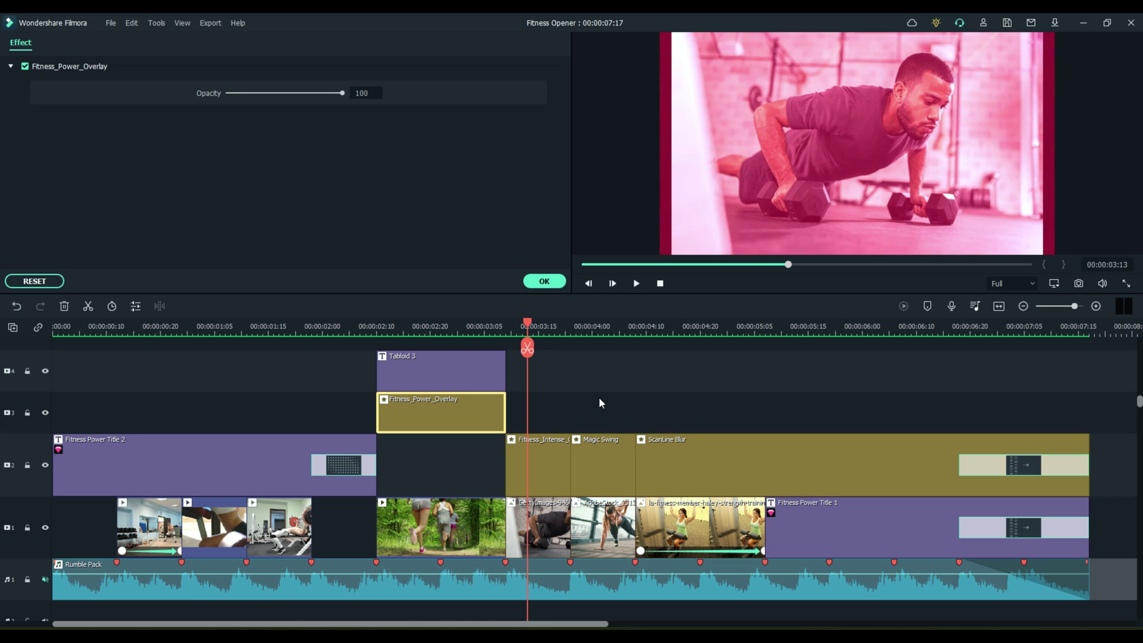
{"action": "left_click_drag", "start_coordinate": [528, 324], "coordinate": [608, 342]}
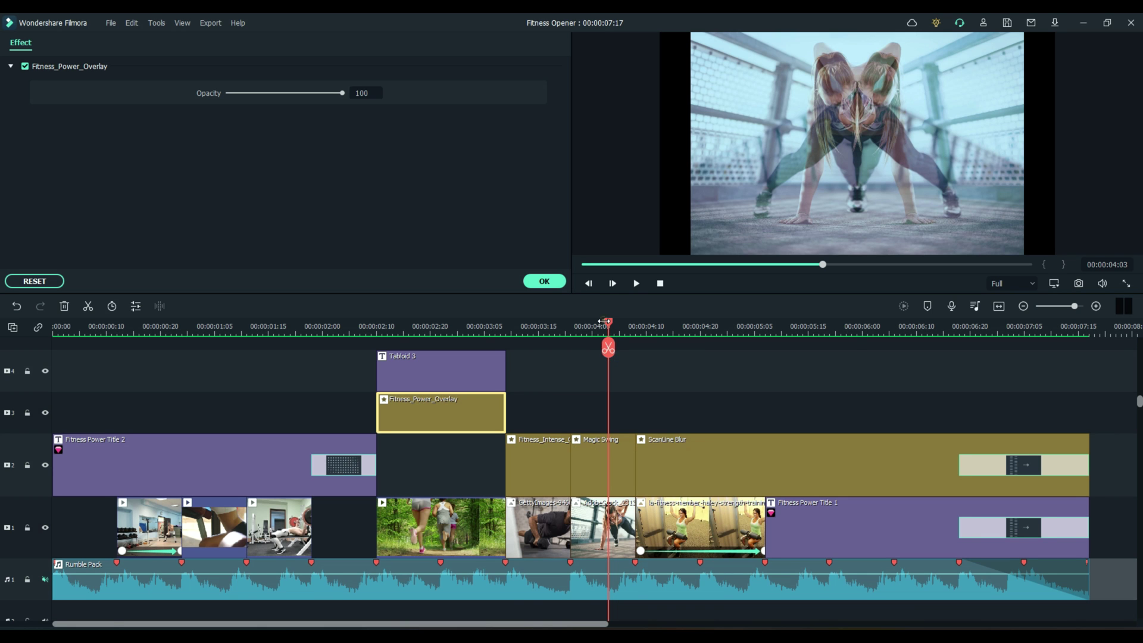
{"action": "scroll", "coordinate": [602, 322], "scroll_direction": "down", "scroll_amount": 1}
{"action": "scroll", "coordinate": [603, 323], "scroll_direction": "up", "scroll_amount": 3}
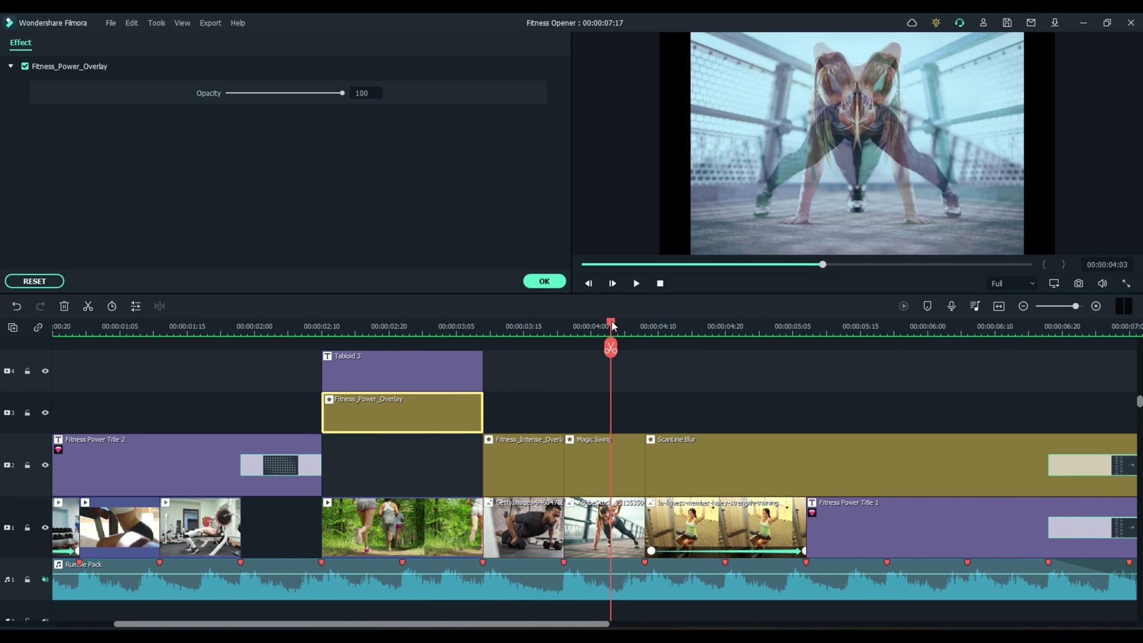
{"action": "left_click_drag", "start_coordinate": [614, 325], "coordinate": [665, 332]}
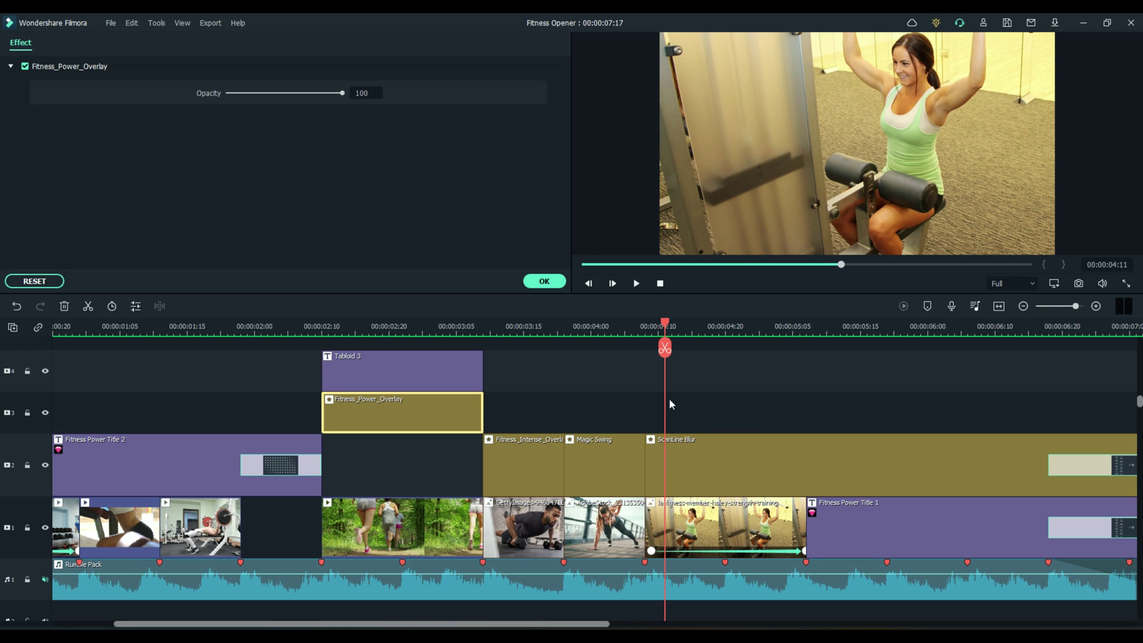
{"action": "left_click_drag", "start_coordinate": [667, 322], "coordinate": [652, 353]}
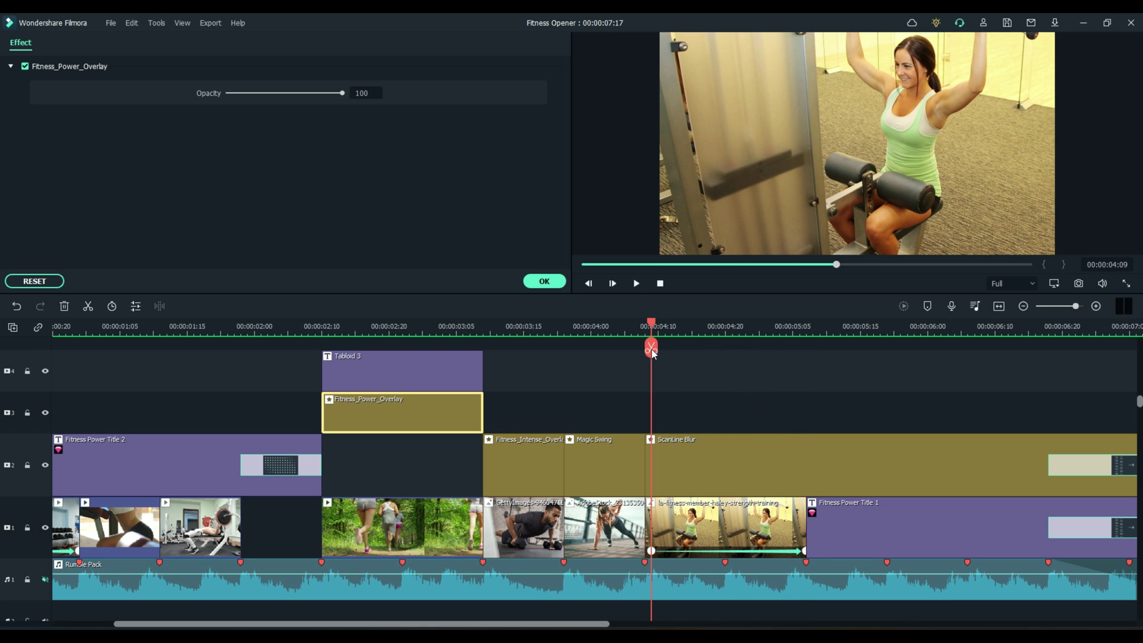
Step: Preview the woman-on-machine clip's keyframed Transform zoom, then close its settings with OK
{"action": "left_click", "coordinate": [651, 551]}
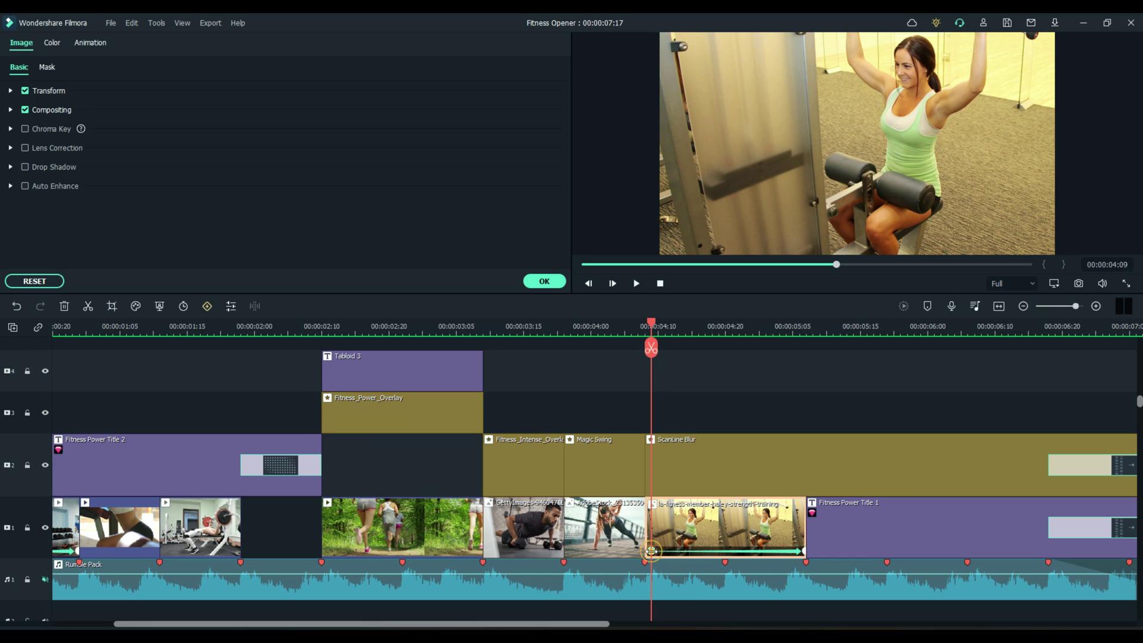
{"action": "double_click", "coordinate": [652, 551]}
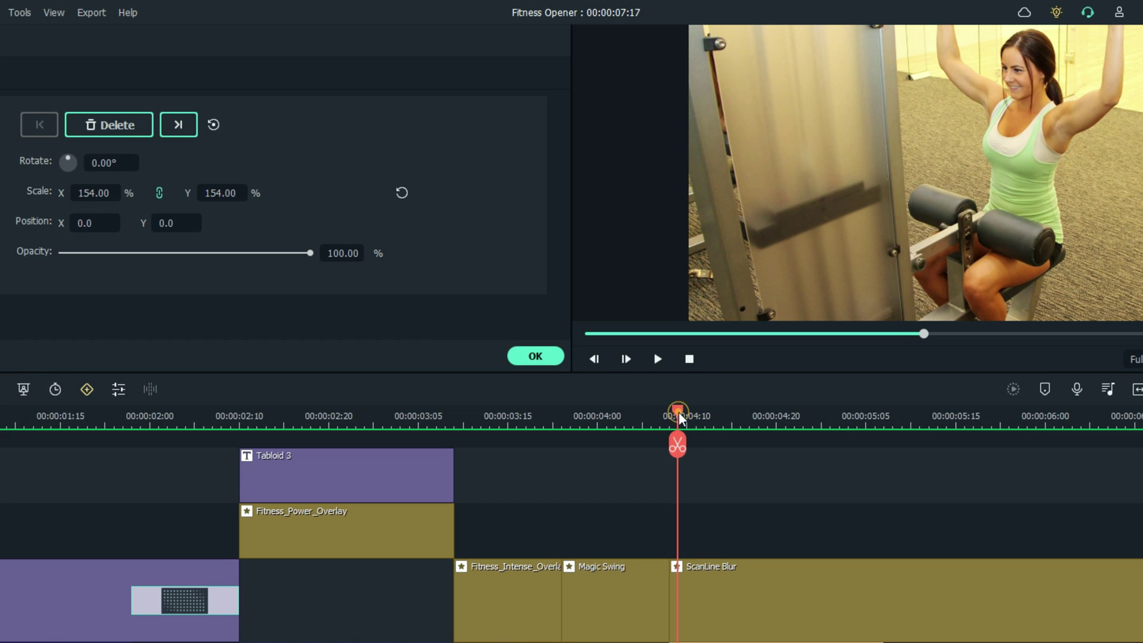
{"action": "mouse_move", "coordinate": [678, 411]}
{"action": "left_mouse_down"}
{"action": "mouse_move", "coordinate": [848, 446]}
{"action": "mouse_move", "coordinate": [918, 447]}
{"action": "left_mouse_up"}
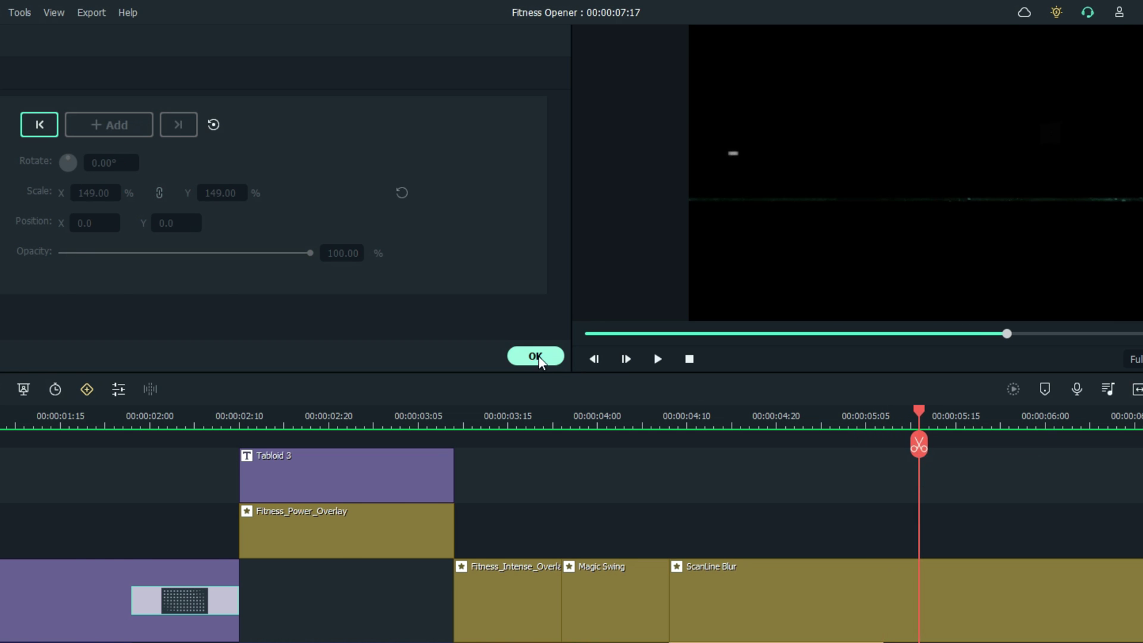
{"action": "left_click", "coordinate": [535, 356]}
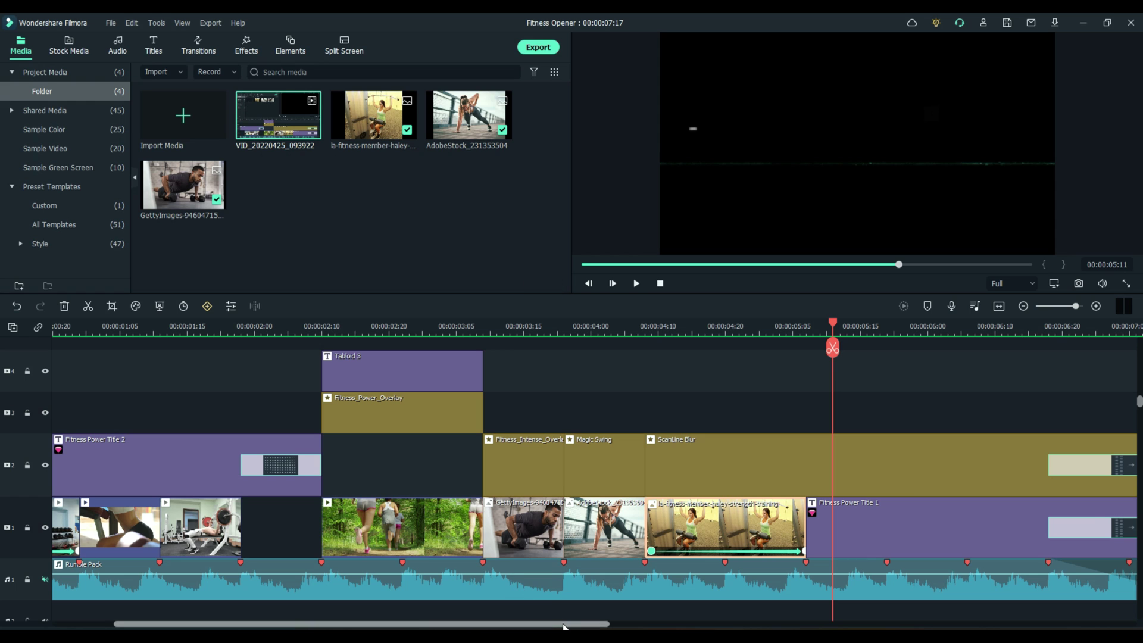
{"action": "left_click_drag", "start_coordinate": [564, 626], "coordinate": [696, 626]}
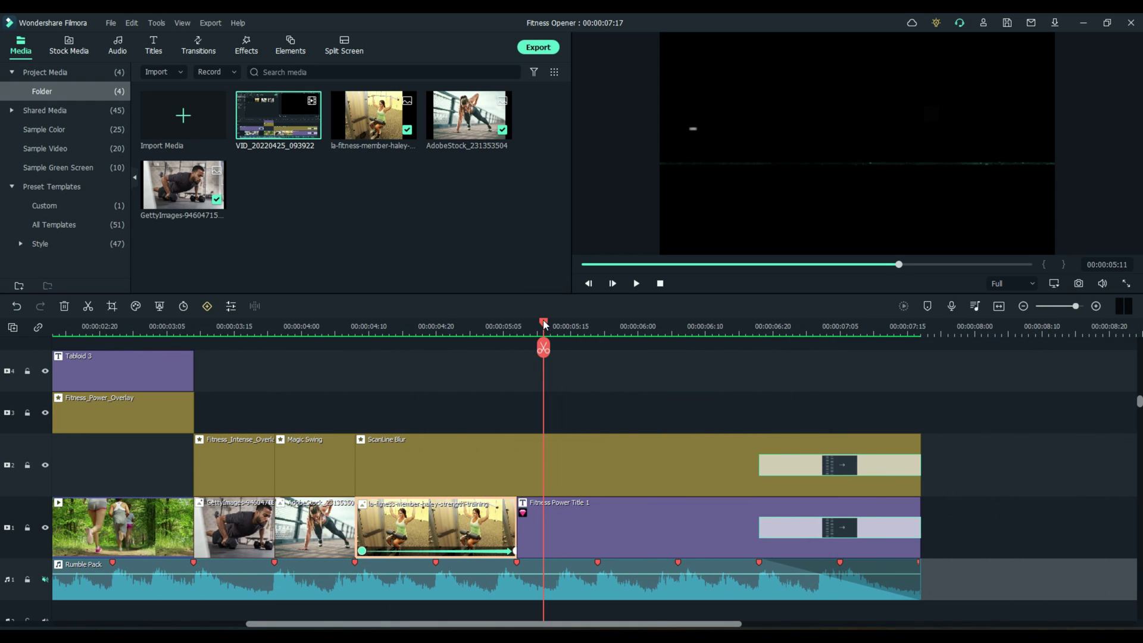
Step: Preview the POWER WORKOUT ending and inspect the end transitions on tracks 1 and 2
{"action": "left_click_drag", "start_coordinate": [538, 324], "coordinate": [766, 352]}
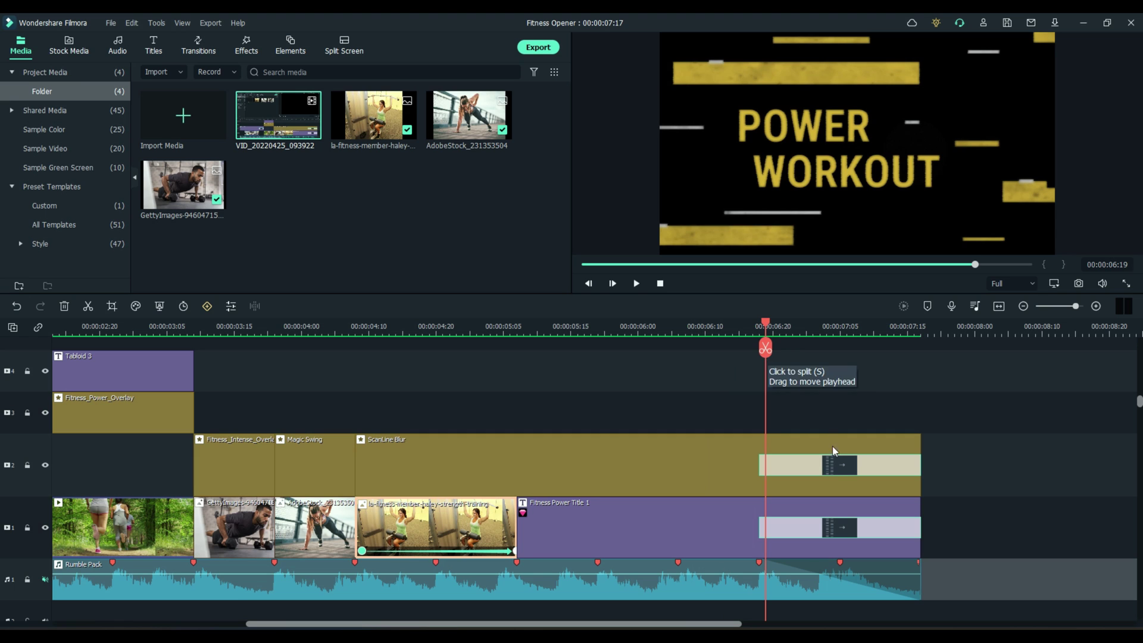
{"action": "left_click", "coordinate": [812, 467]}
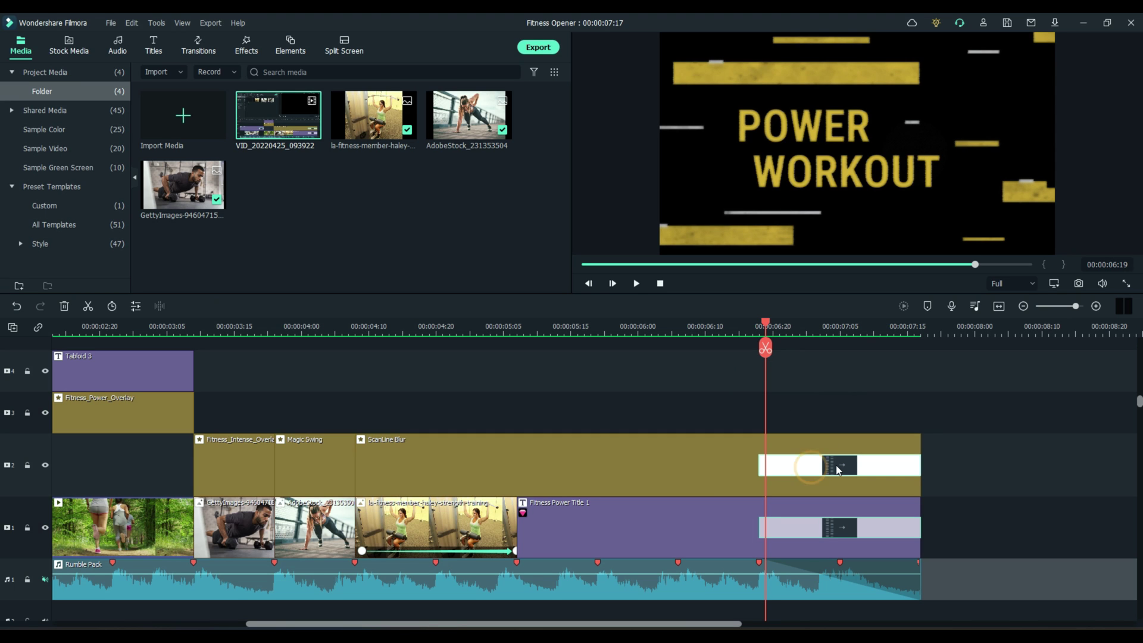
{"action": "left_click", "coordinate": [822, 532]}
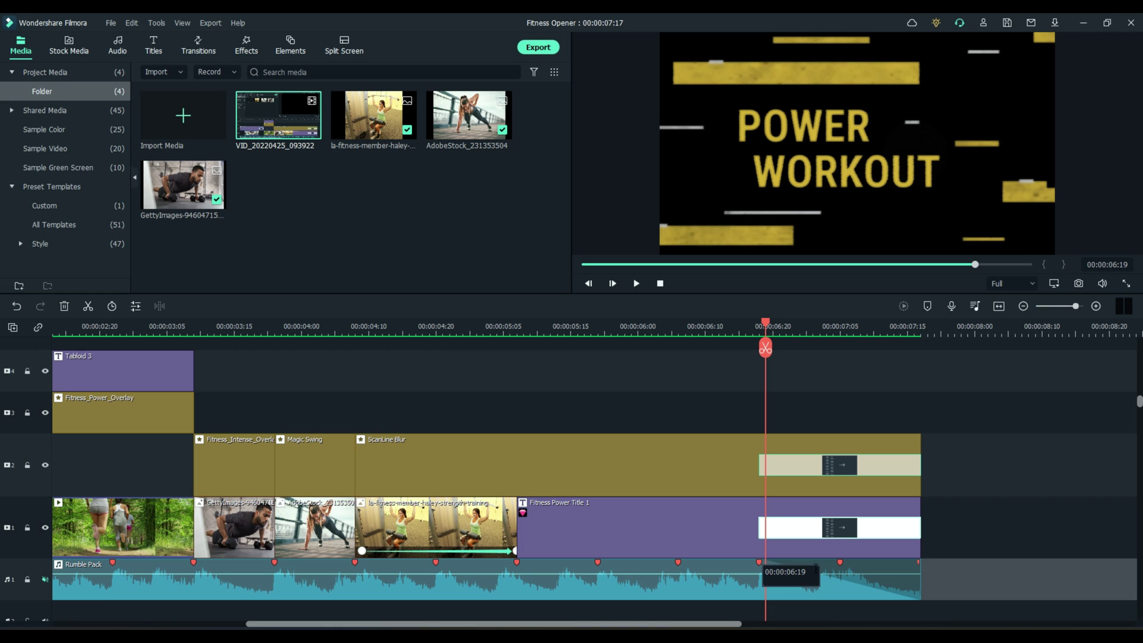
{"action": "left_click_drag", "start_coordinate": [770, 329], "coordinate": [882, 355]}
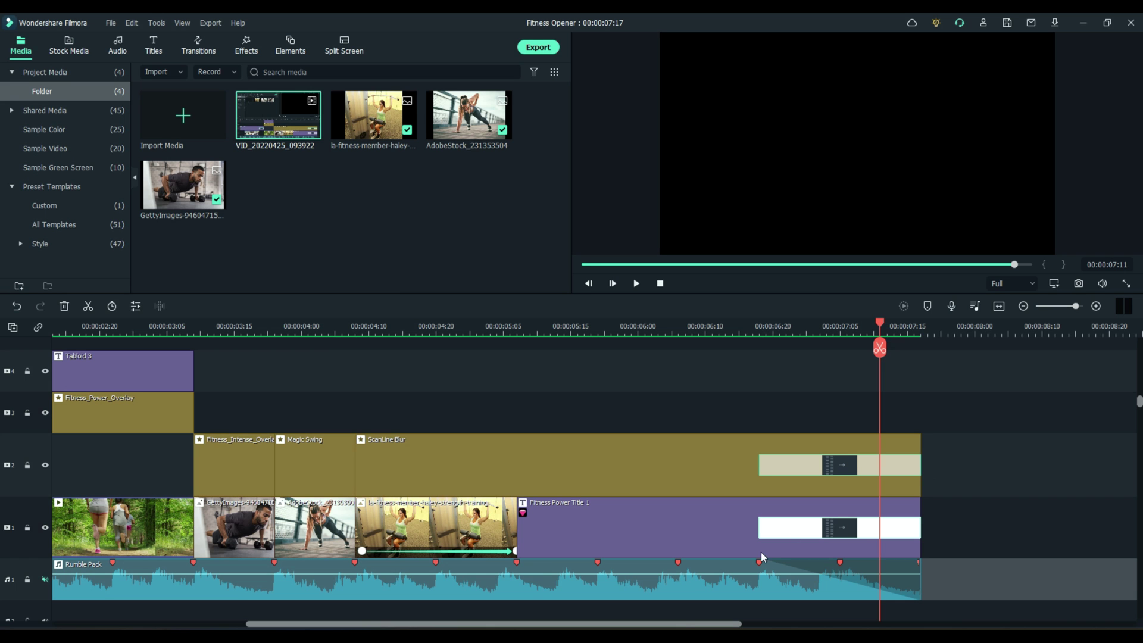
Step: Rewind the timeline playhead to 00:00:00:00
{"action": "left_click_drag", "start_coordinate": [682, 623], "coordinate": [472, 624]}
{"action": "left_click", "coordinate": [185, 327]}
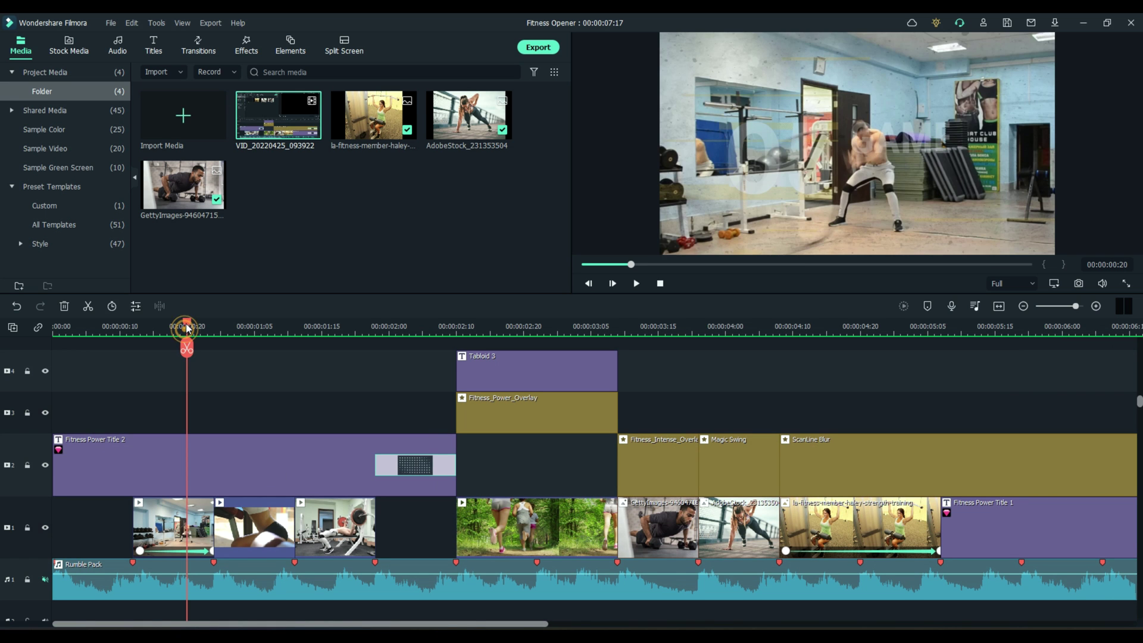
{"action": "left_click_drag", "start_coordinate": [184, 328], "coordinate": [27, 391]}
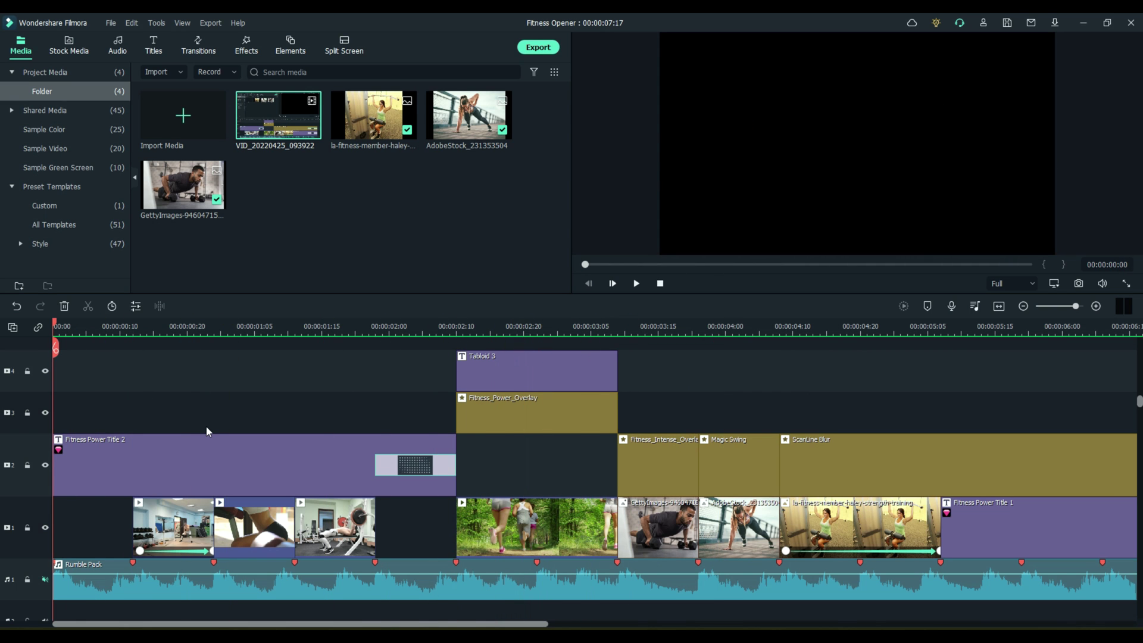
Step: Filter the What's New effects to Free, leaving mostly Lighting Overlay presets
{"action": "left_click", "coordinate": [246, 44]}
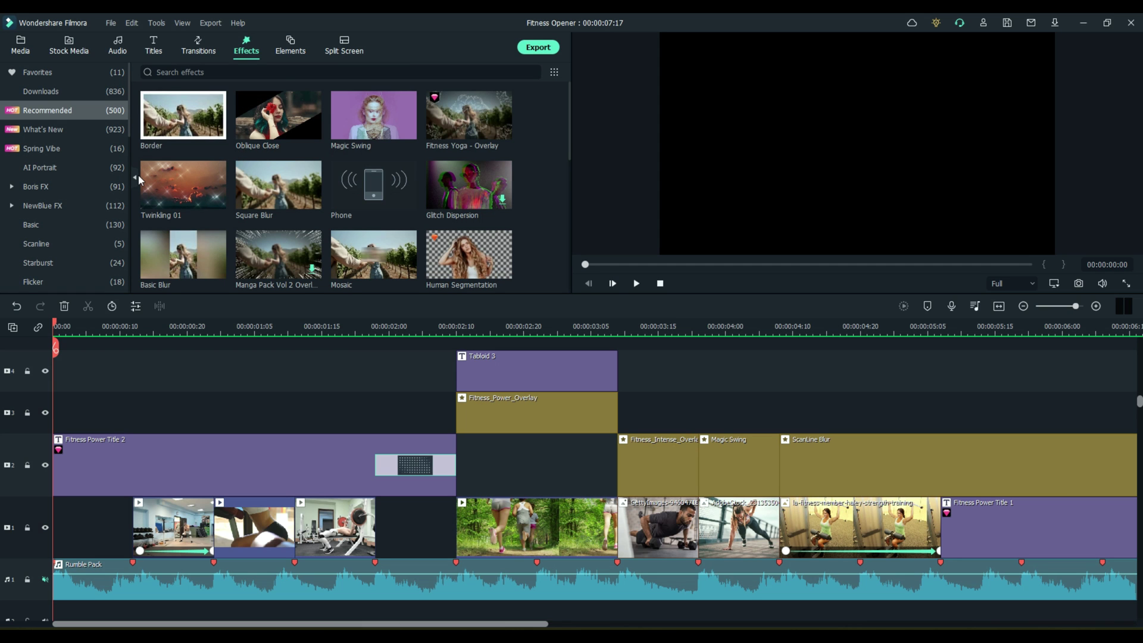
{"action": "left_click", "coordinate": [116, 132]}
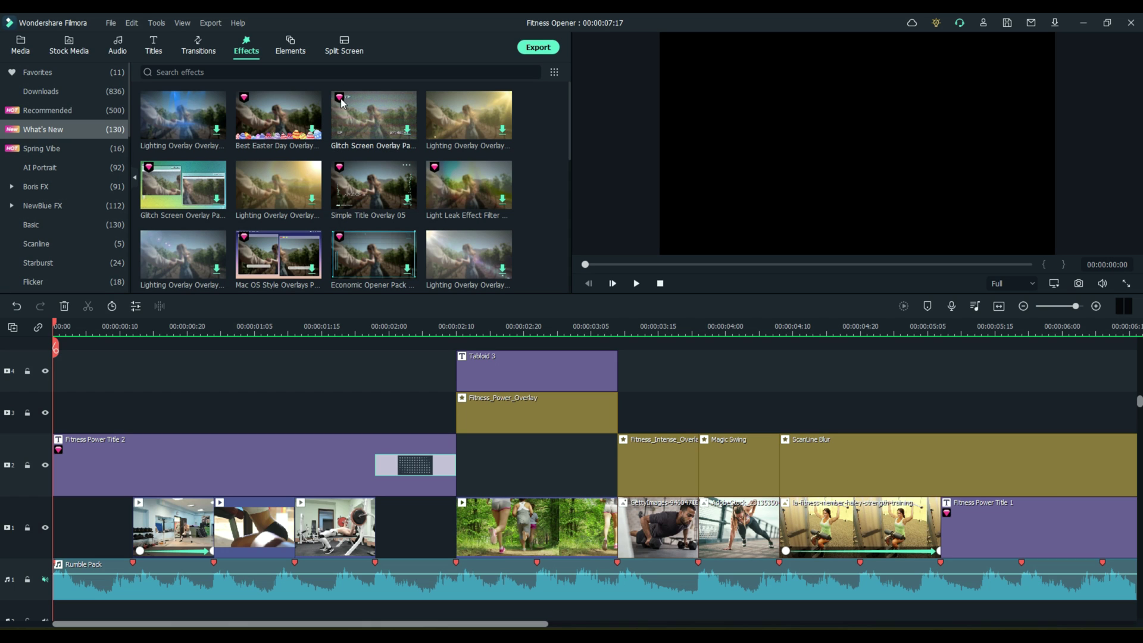
{"action": "left_click", "coordinate": [554, 72]}
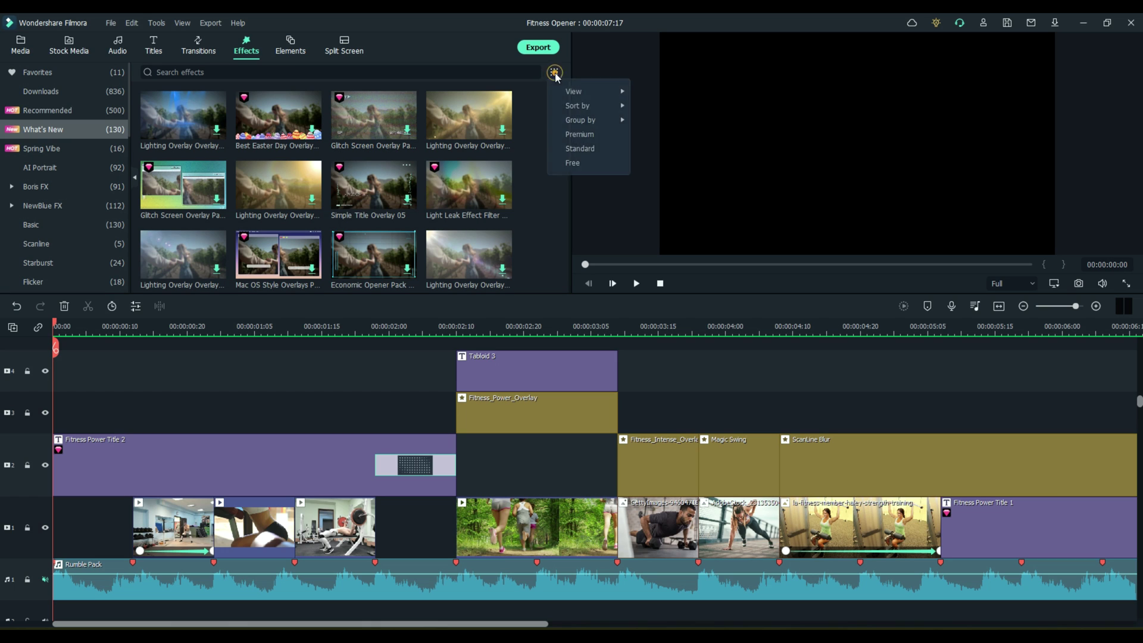
{"action": "left_click", "coordinate": [575, 163]}
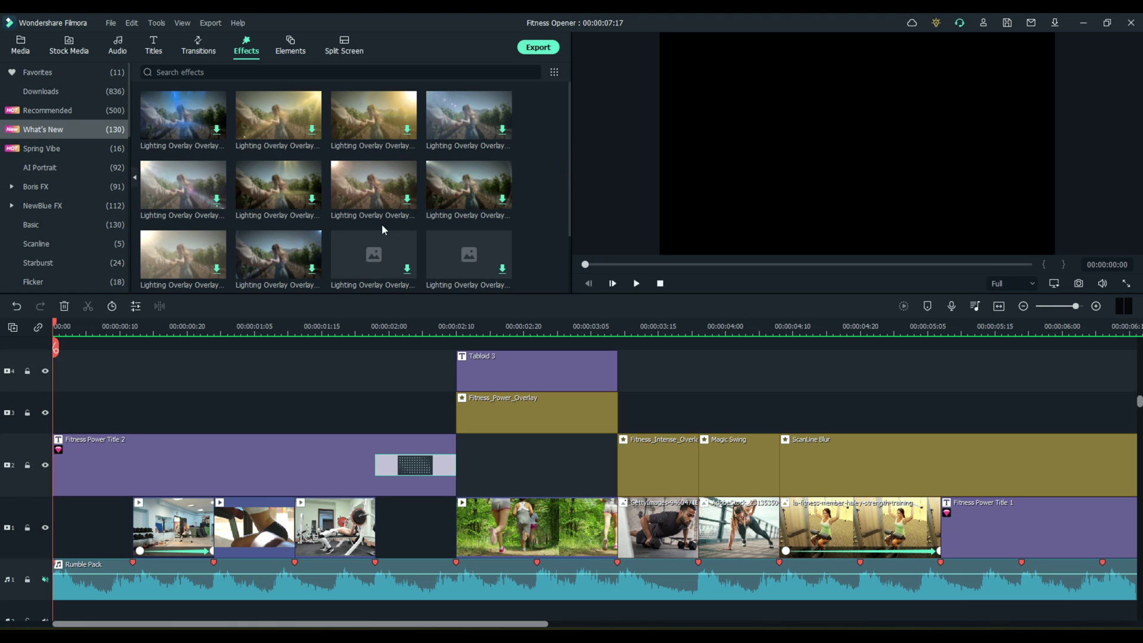
{"action": "scroll", "coordinate": [382, 210], "scroll_direction": "down", "scroll_amount": 1}
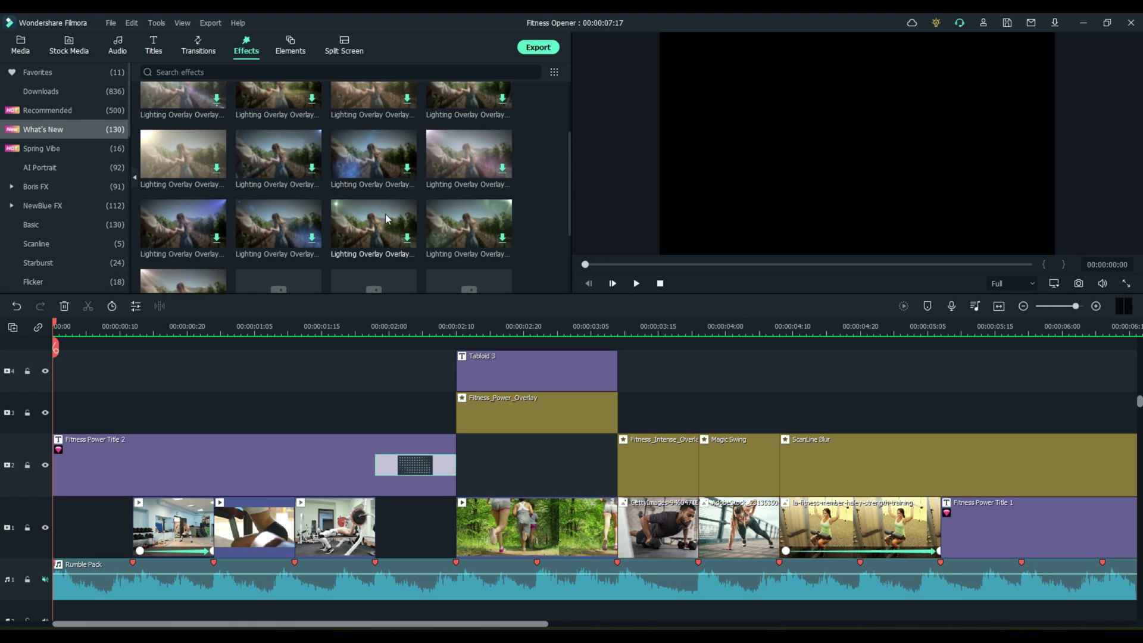
{"action": "scroll", "coordinate": [385, 213], "scroll_direction": "up", "scroll_amount": 3}
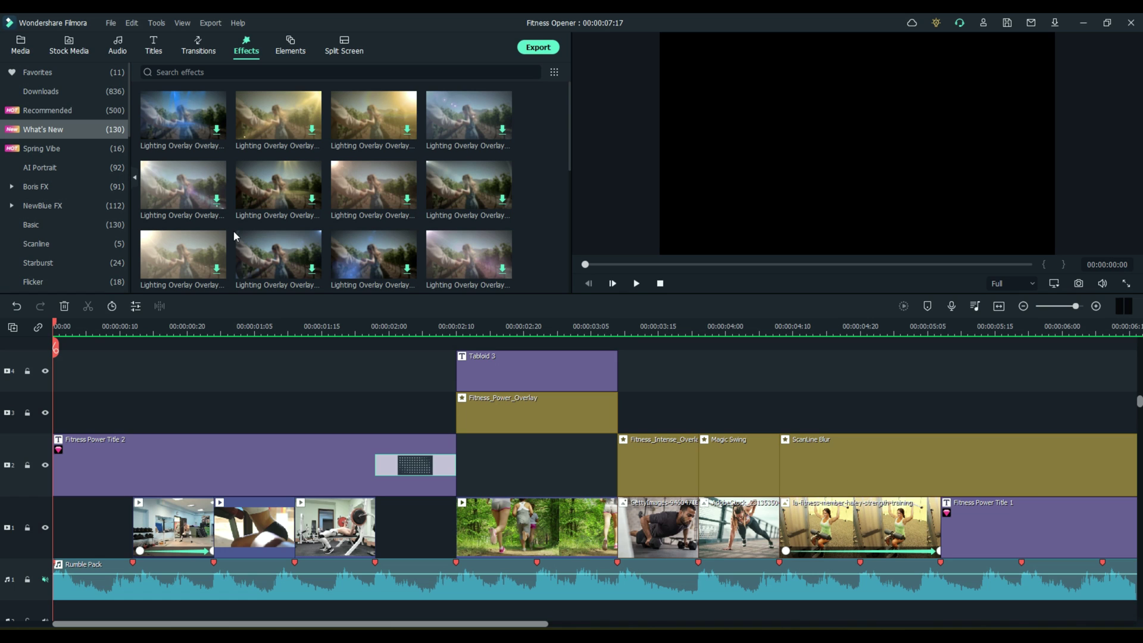
Step: Filter the Transitions library to show only Free items
{"action": "left_click", "coordinate": [201, 50]}
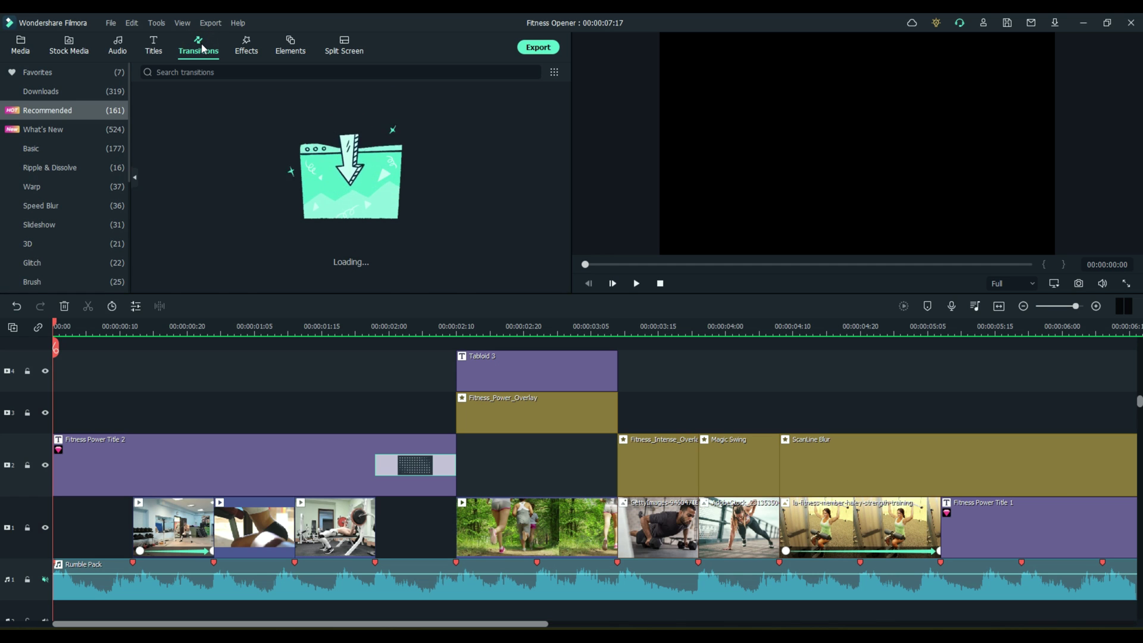
{"action": "left_click", "coordinate": [554, 72]}
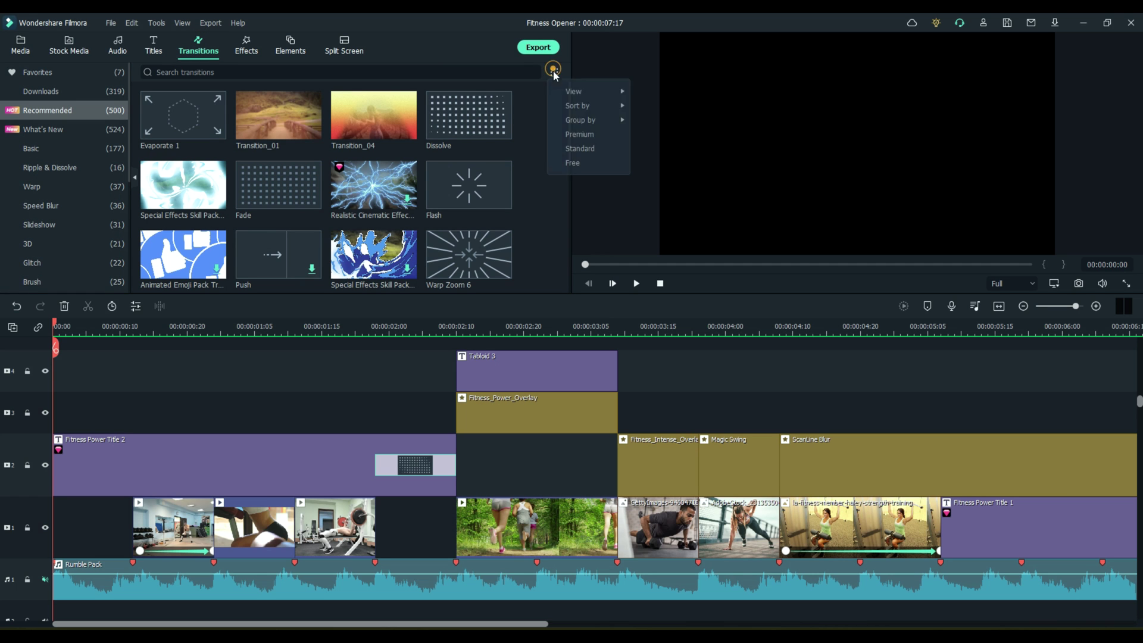
{"action": "left_click", "coordinate": [575, 162]}
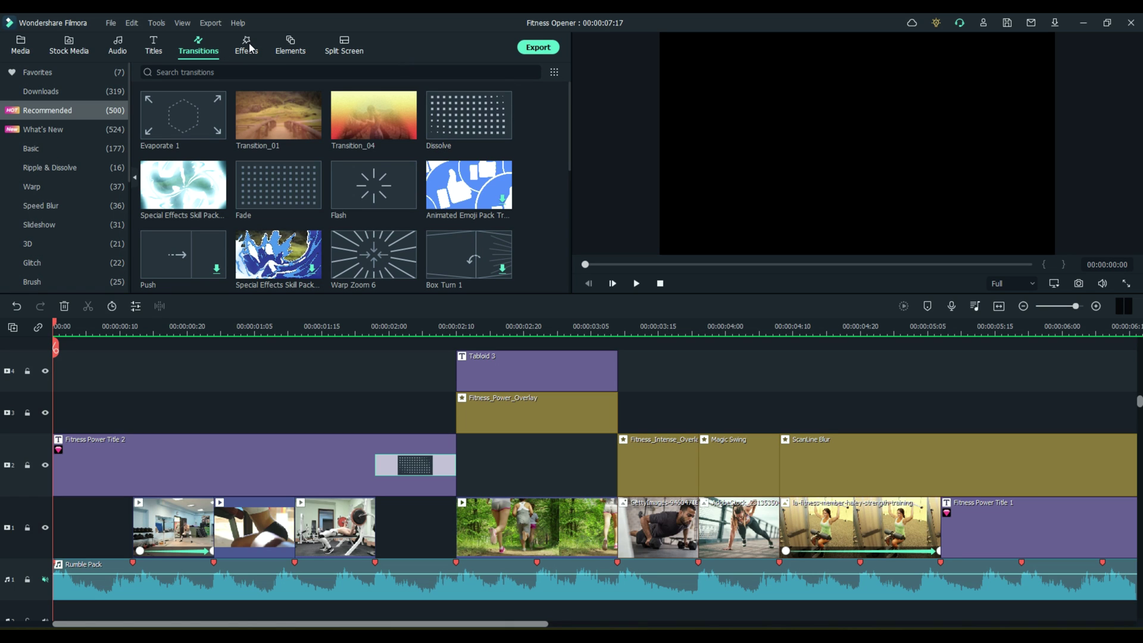
Step: Filter the Titles library to show only Free items
{"action": "left_click", "coordinate": [154, 45]}
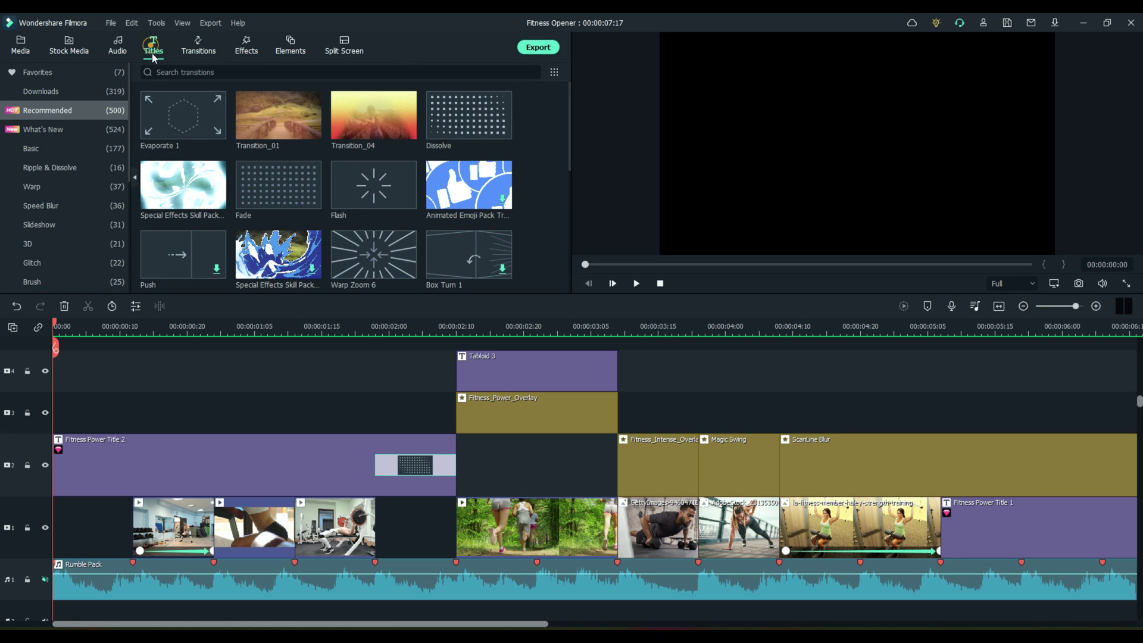
{"action": "left_click", "coordinate": [556, 73]}
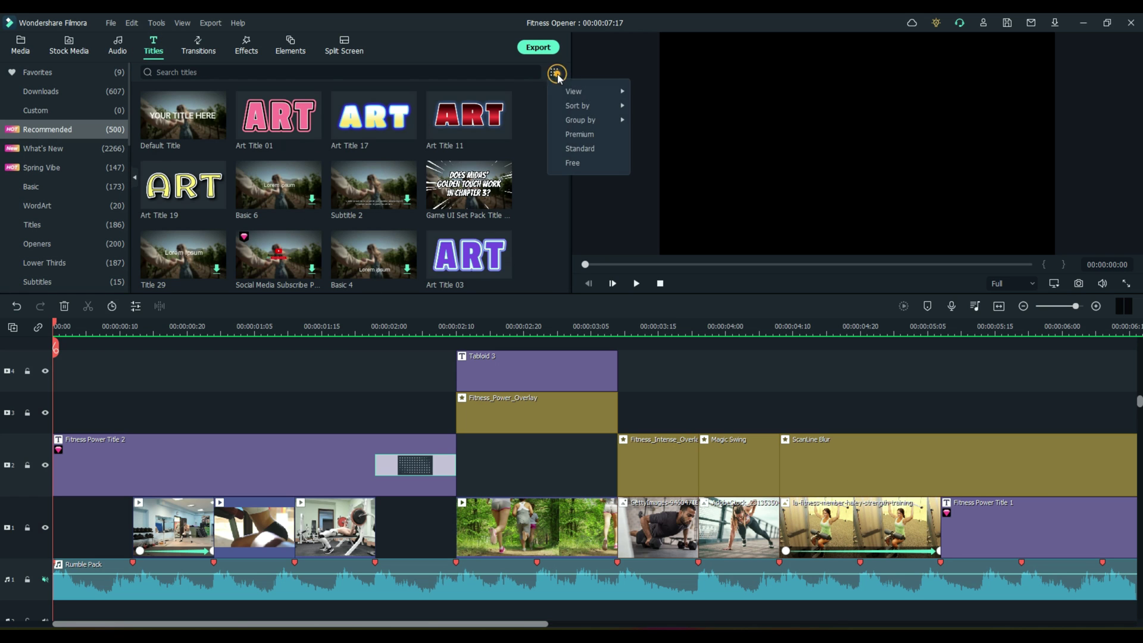
{"action": "left_click", "coordinate": [572, 162]}
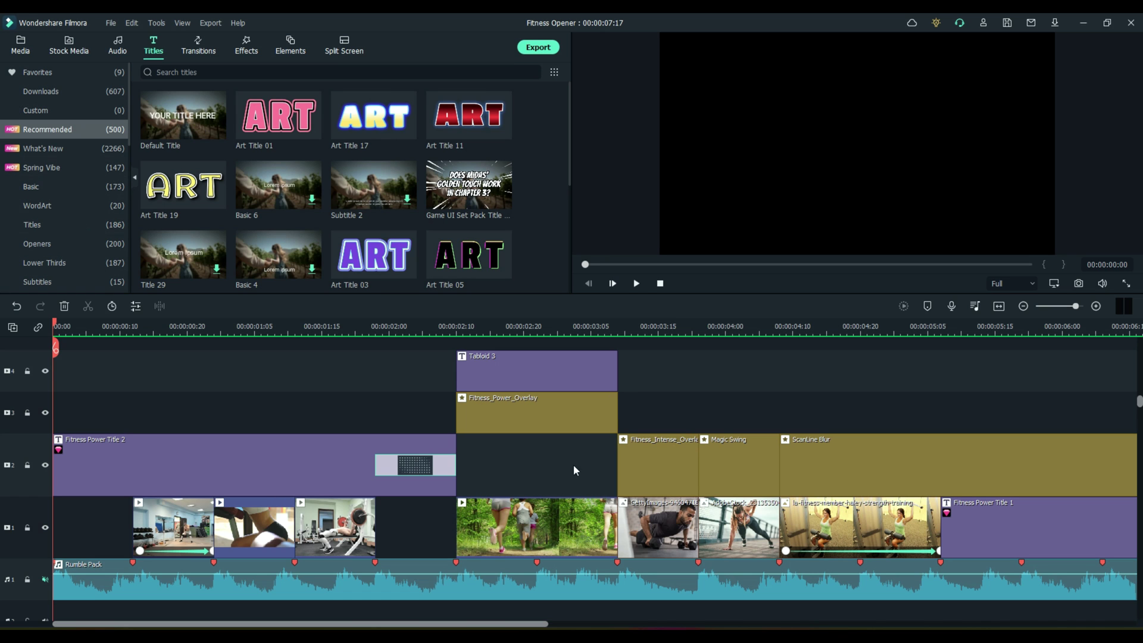
{"action": "left_click_drag", "start_coordinate": [481, 624], "coordinate": [797, 624]}
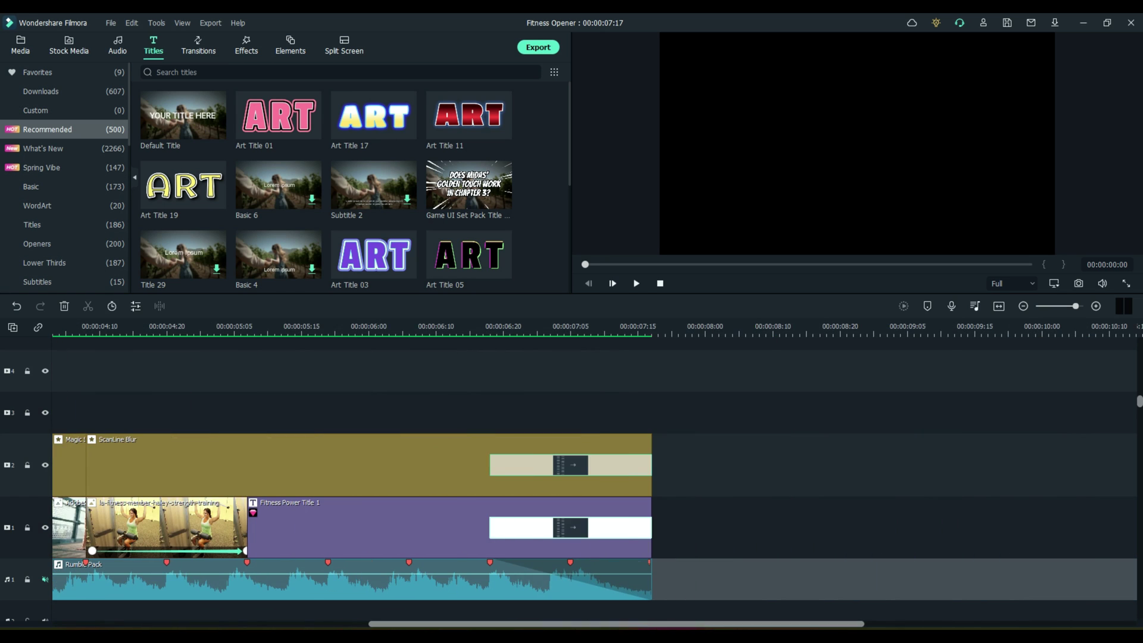